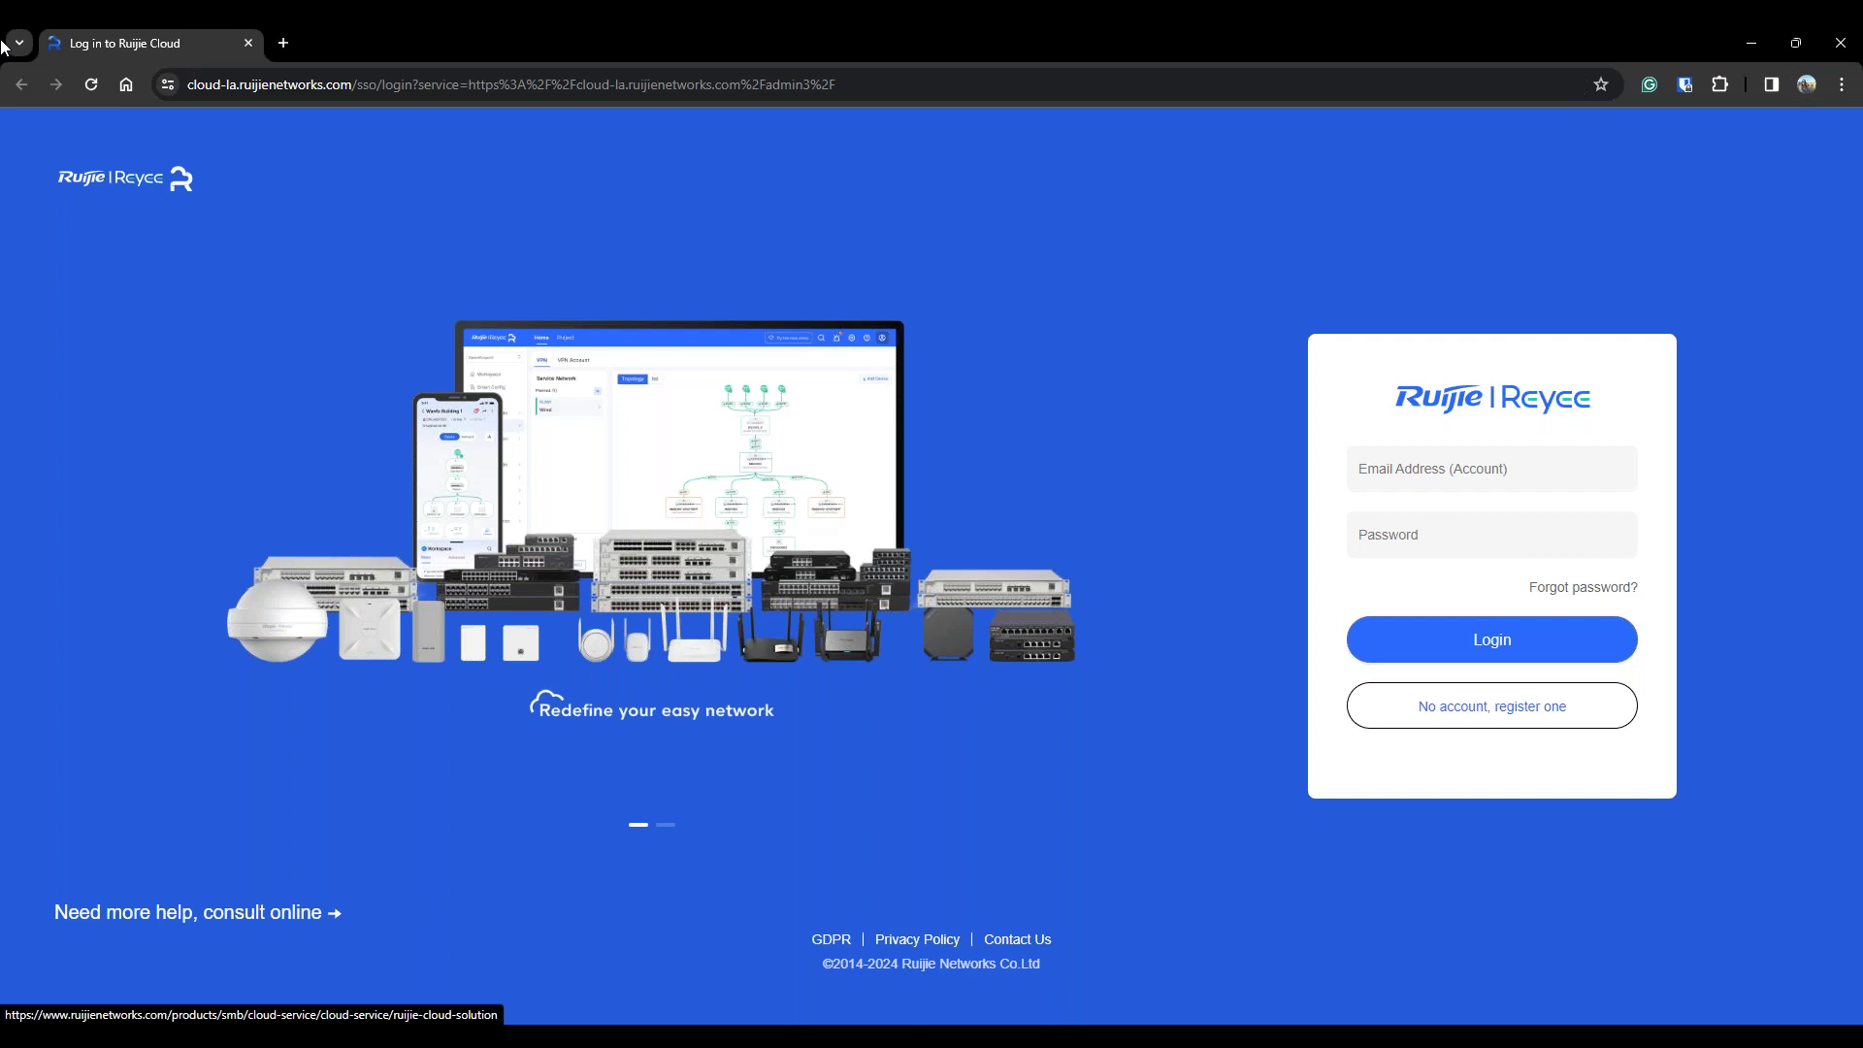
# Log in to Ruijie Cloud with the account's e-mail address and password
pyautogui.click(1502, 471)
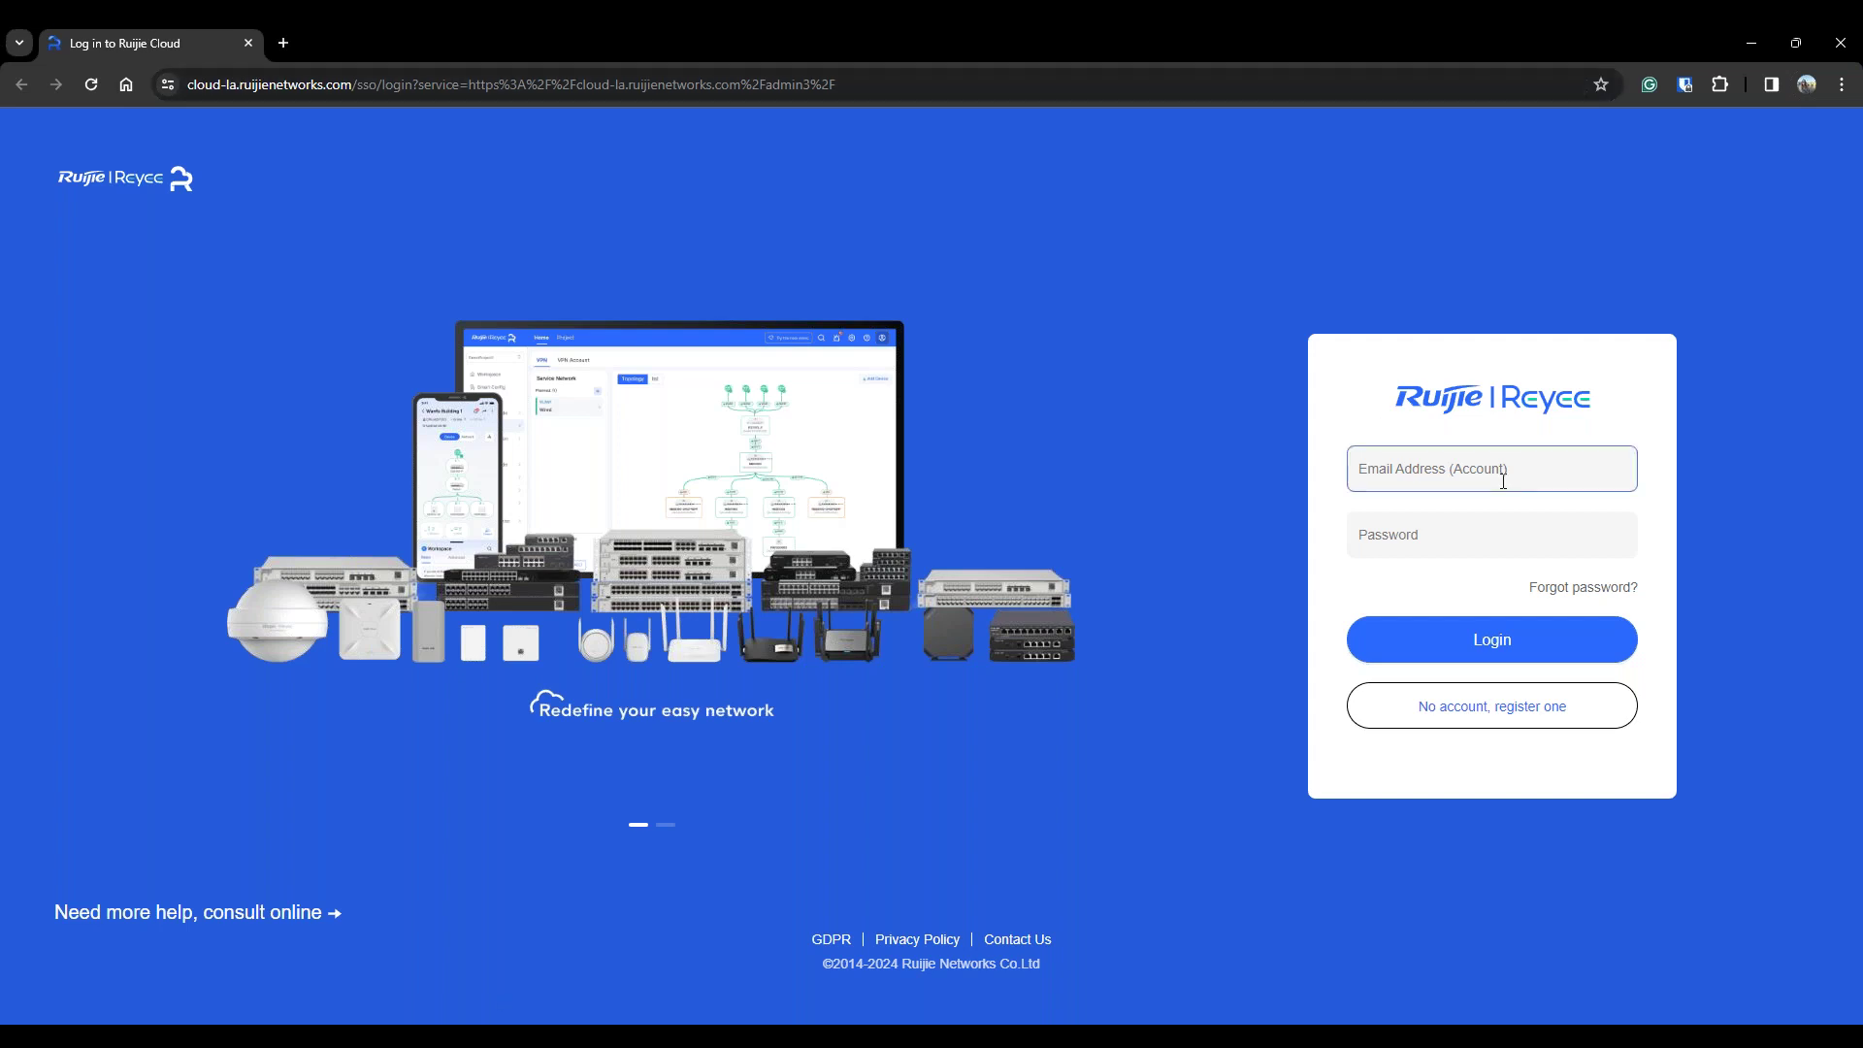
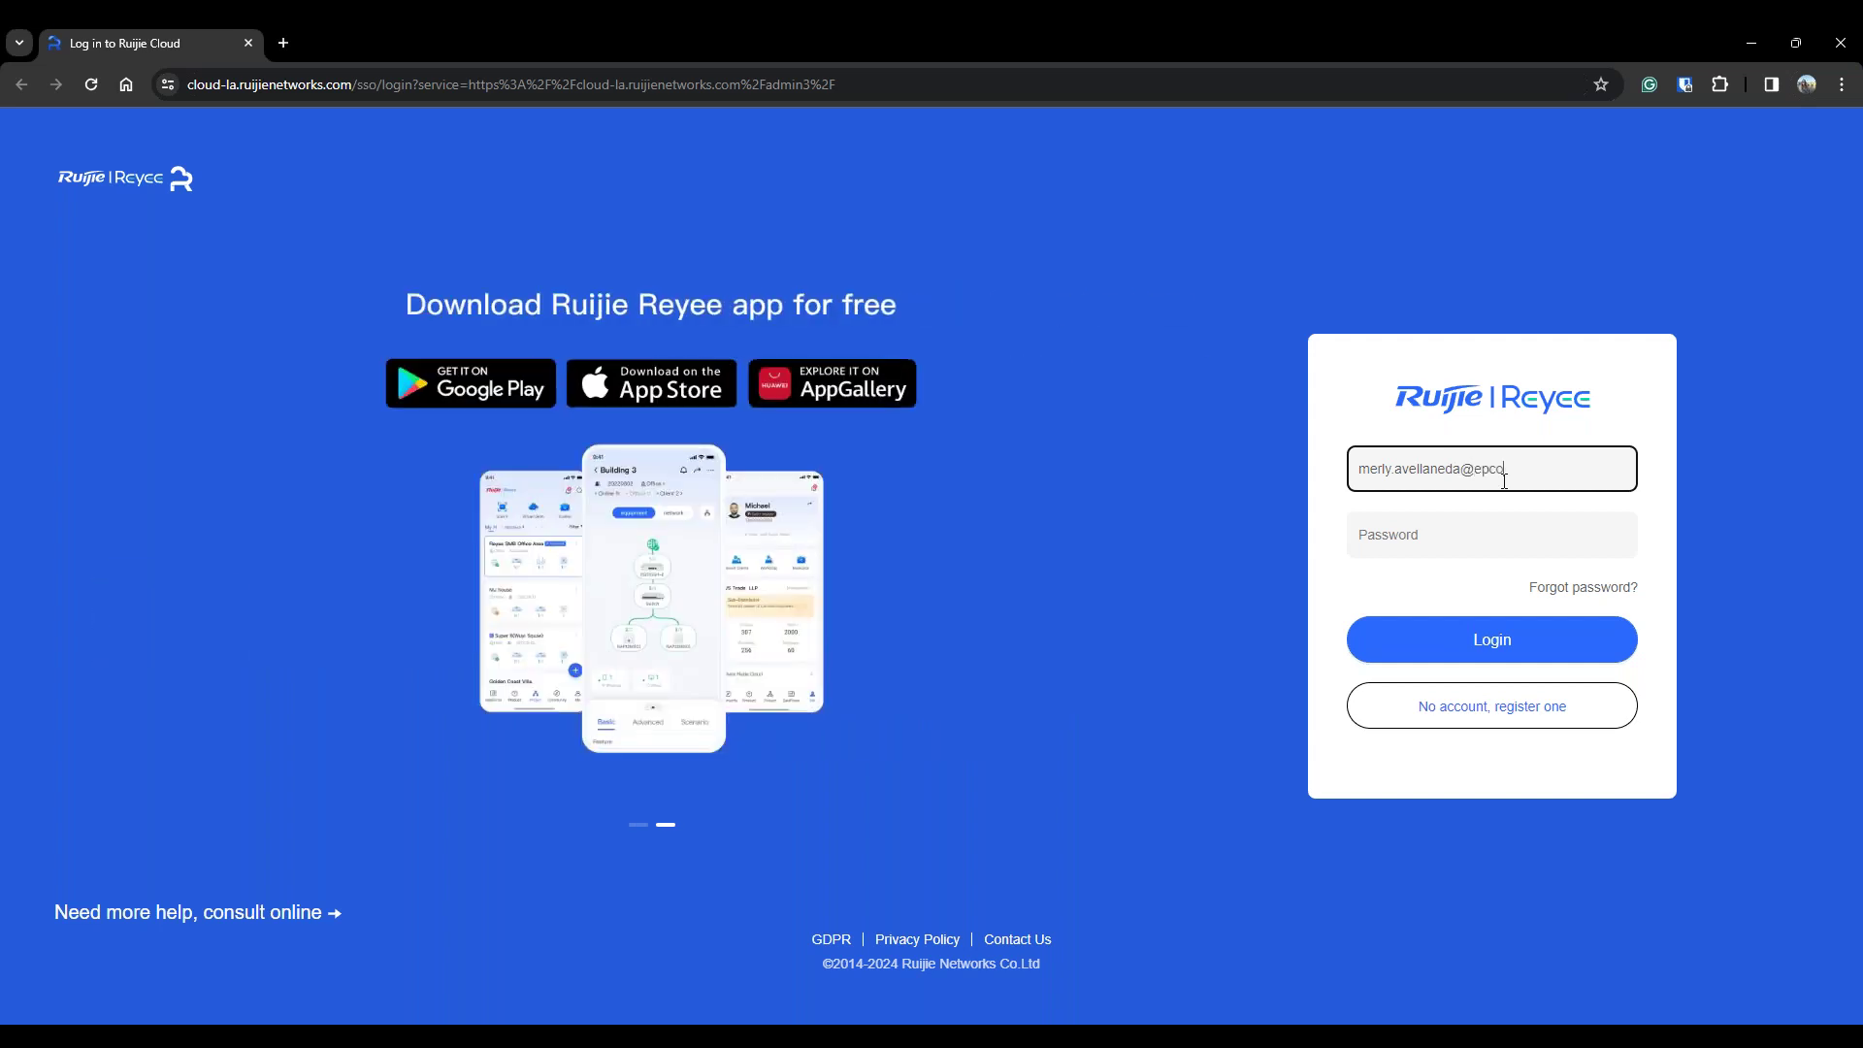
pyautogui.press('Tab')
pyautogui.write('**********')
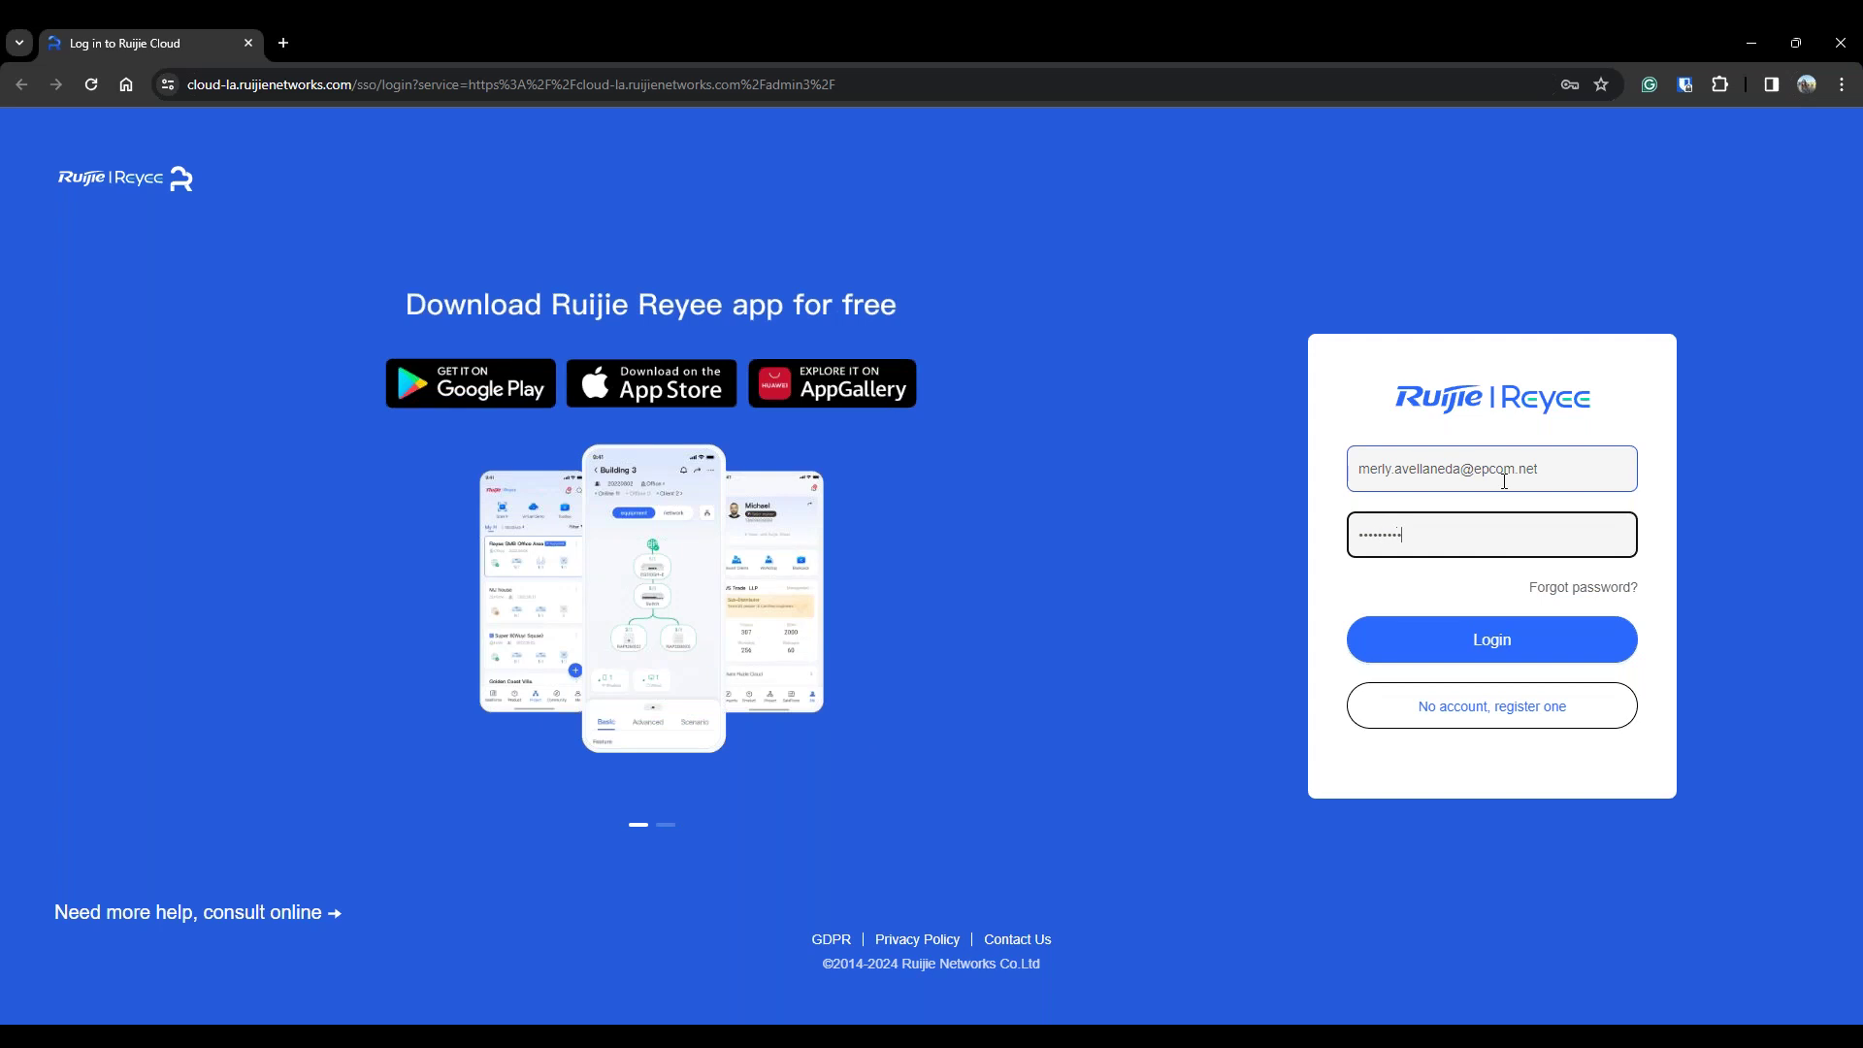
pyautogui.press('Return')
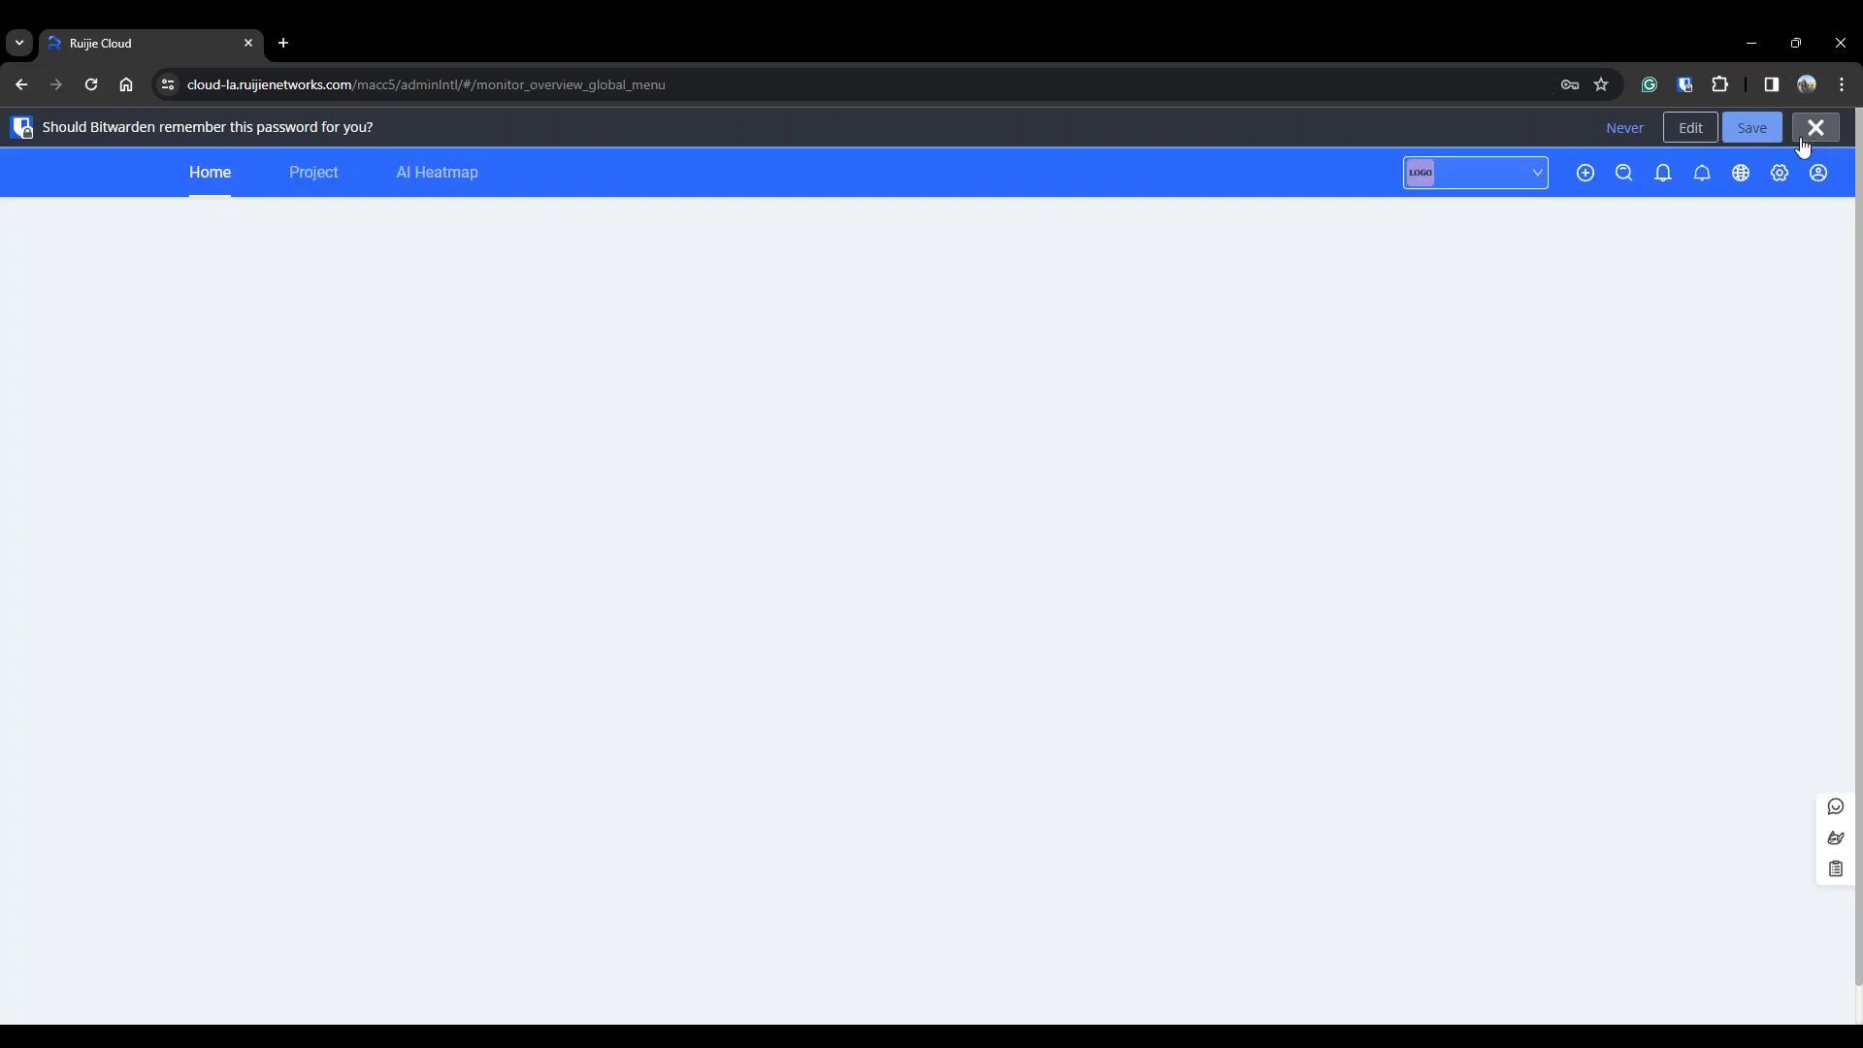
# In the Demonstration project, go to Flow & App Control's App/Website Control tab and add a policy
pyautogui.click(1814, 130)
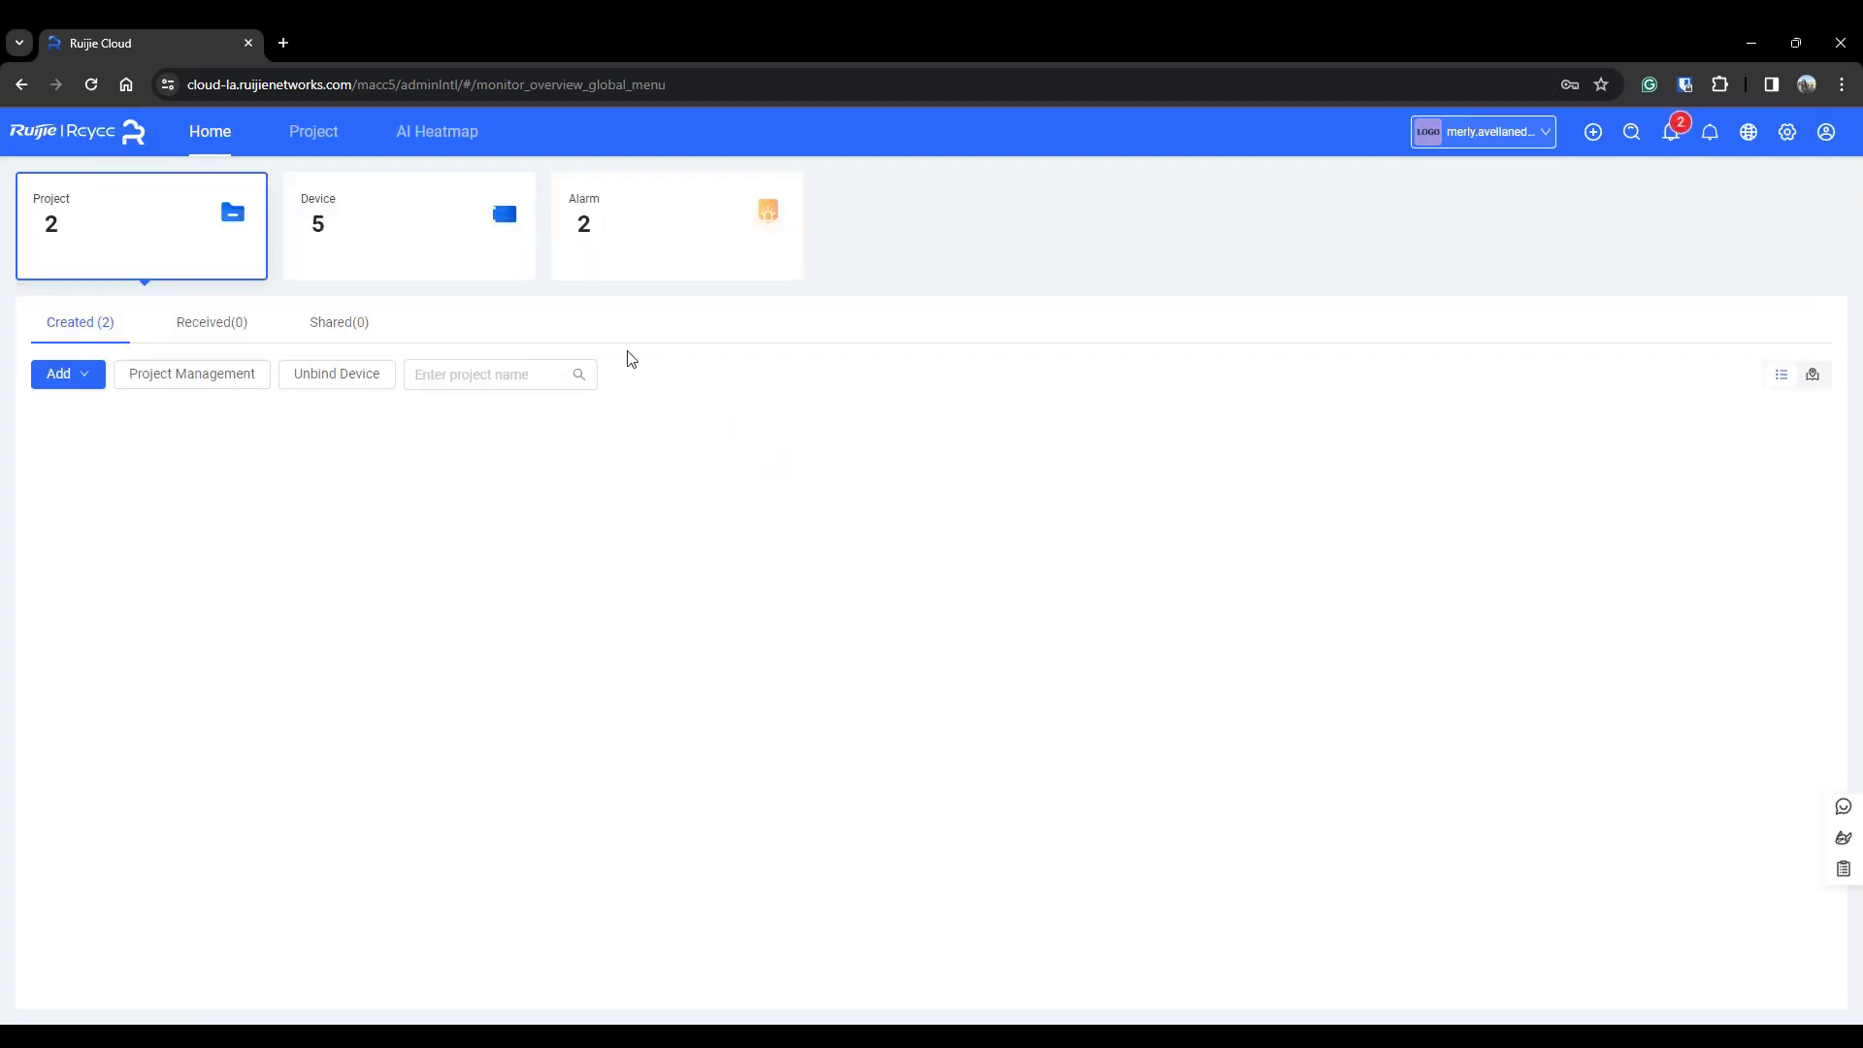
pyautogui.click(112, 517)
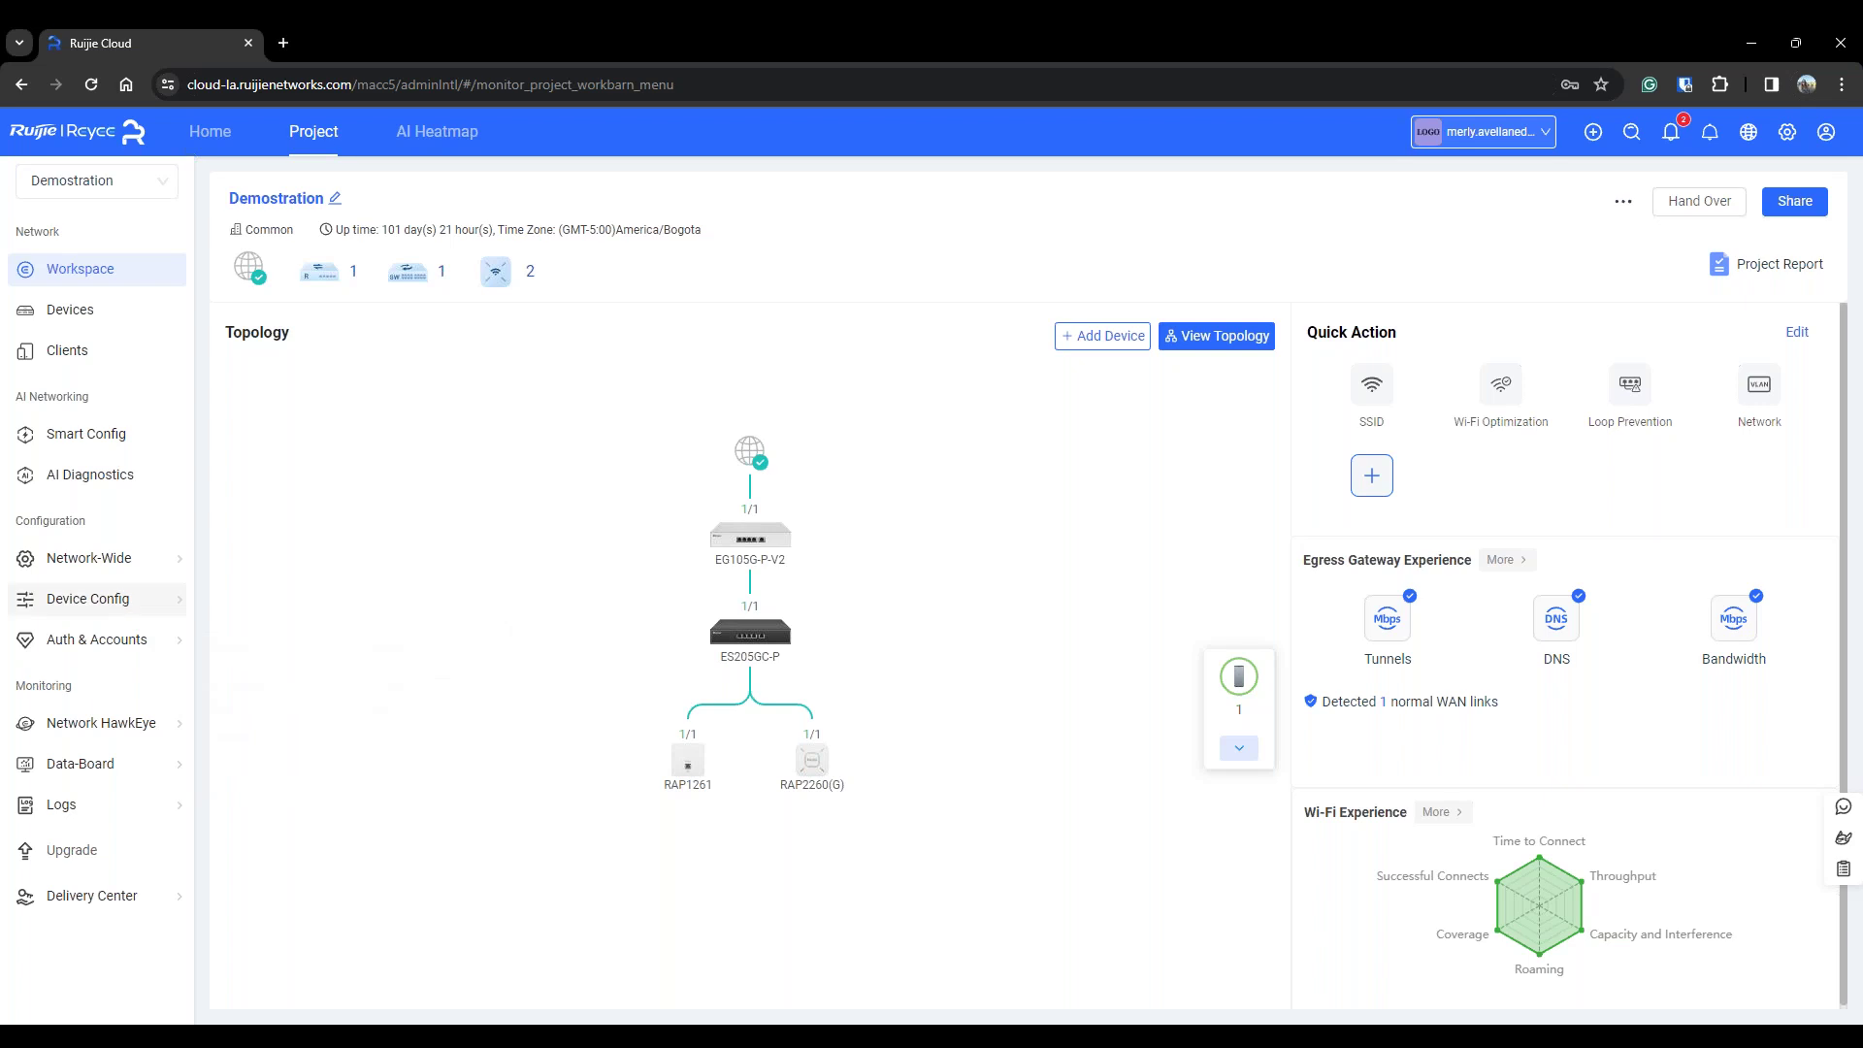
pyautogui.moveTo(149, 613)
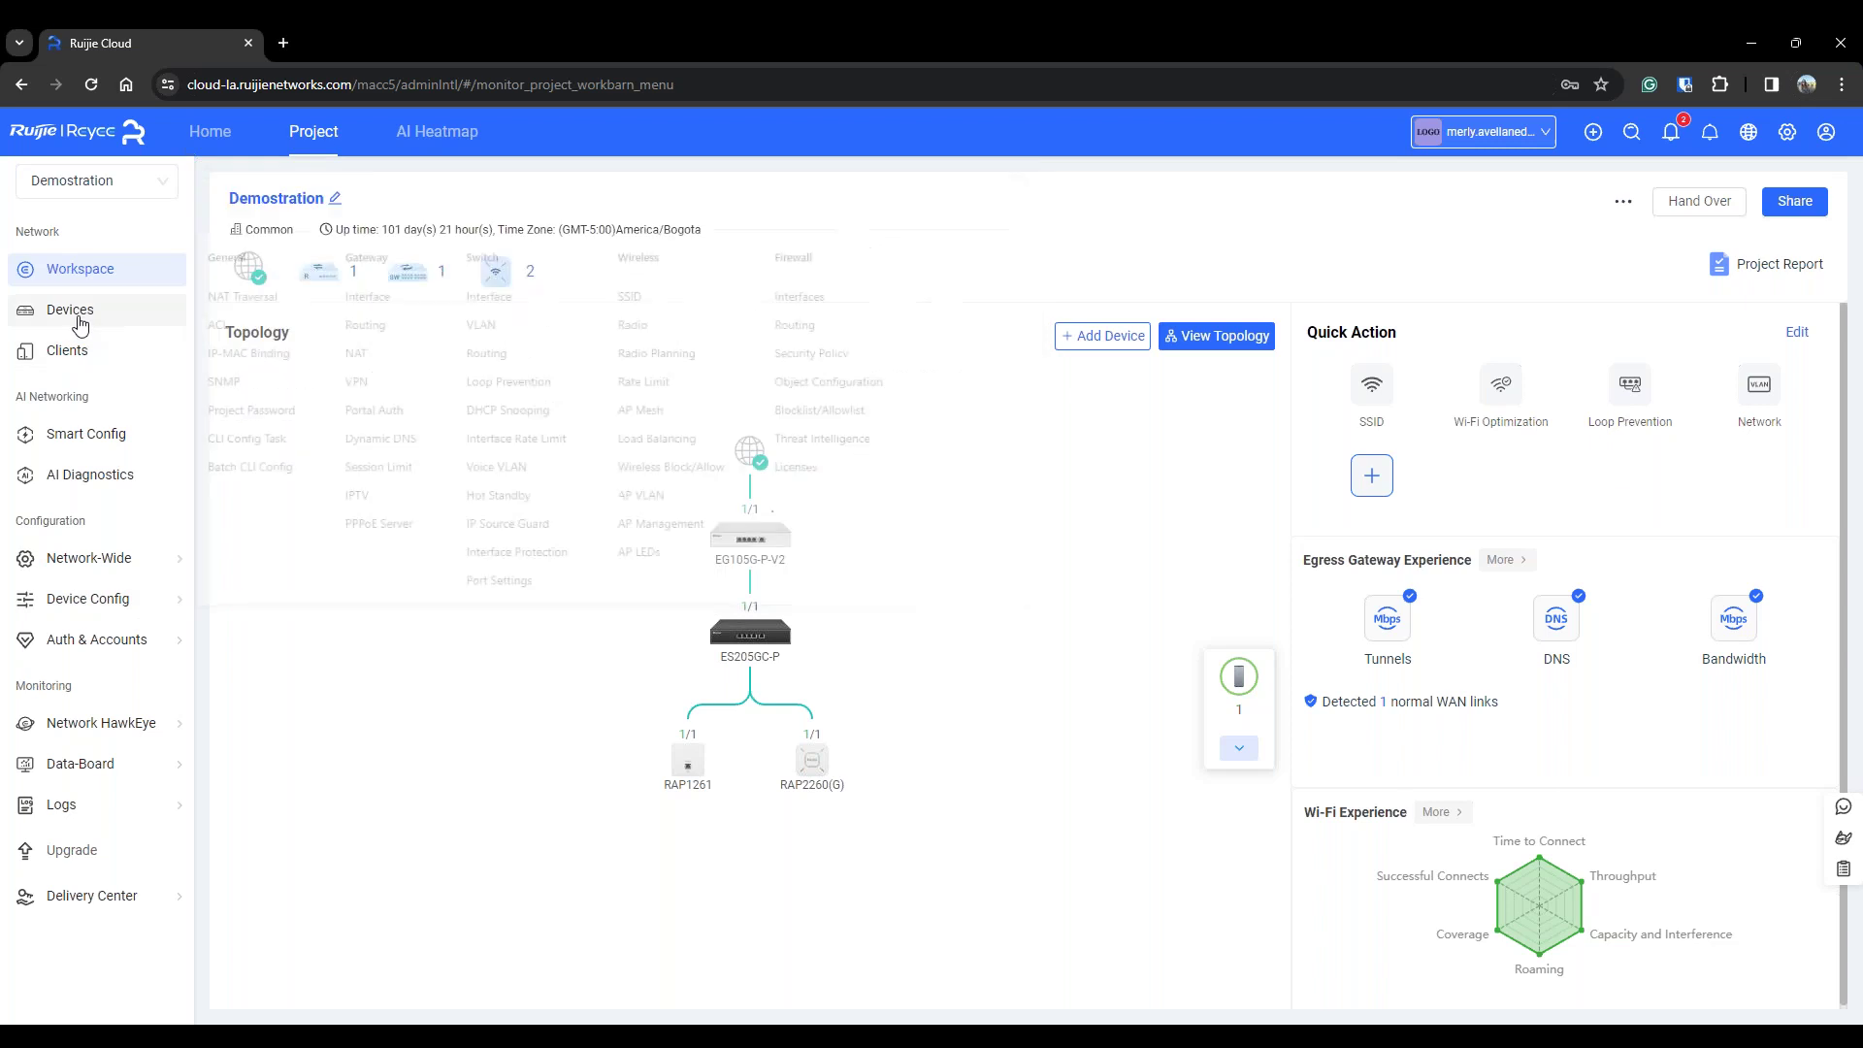
pyautogui.moveTo(116, 563)
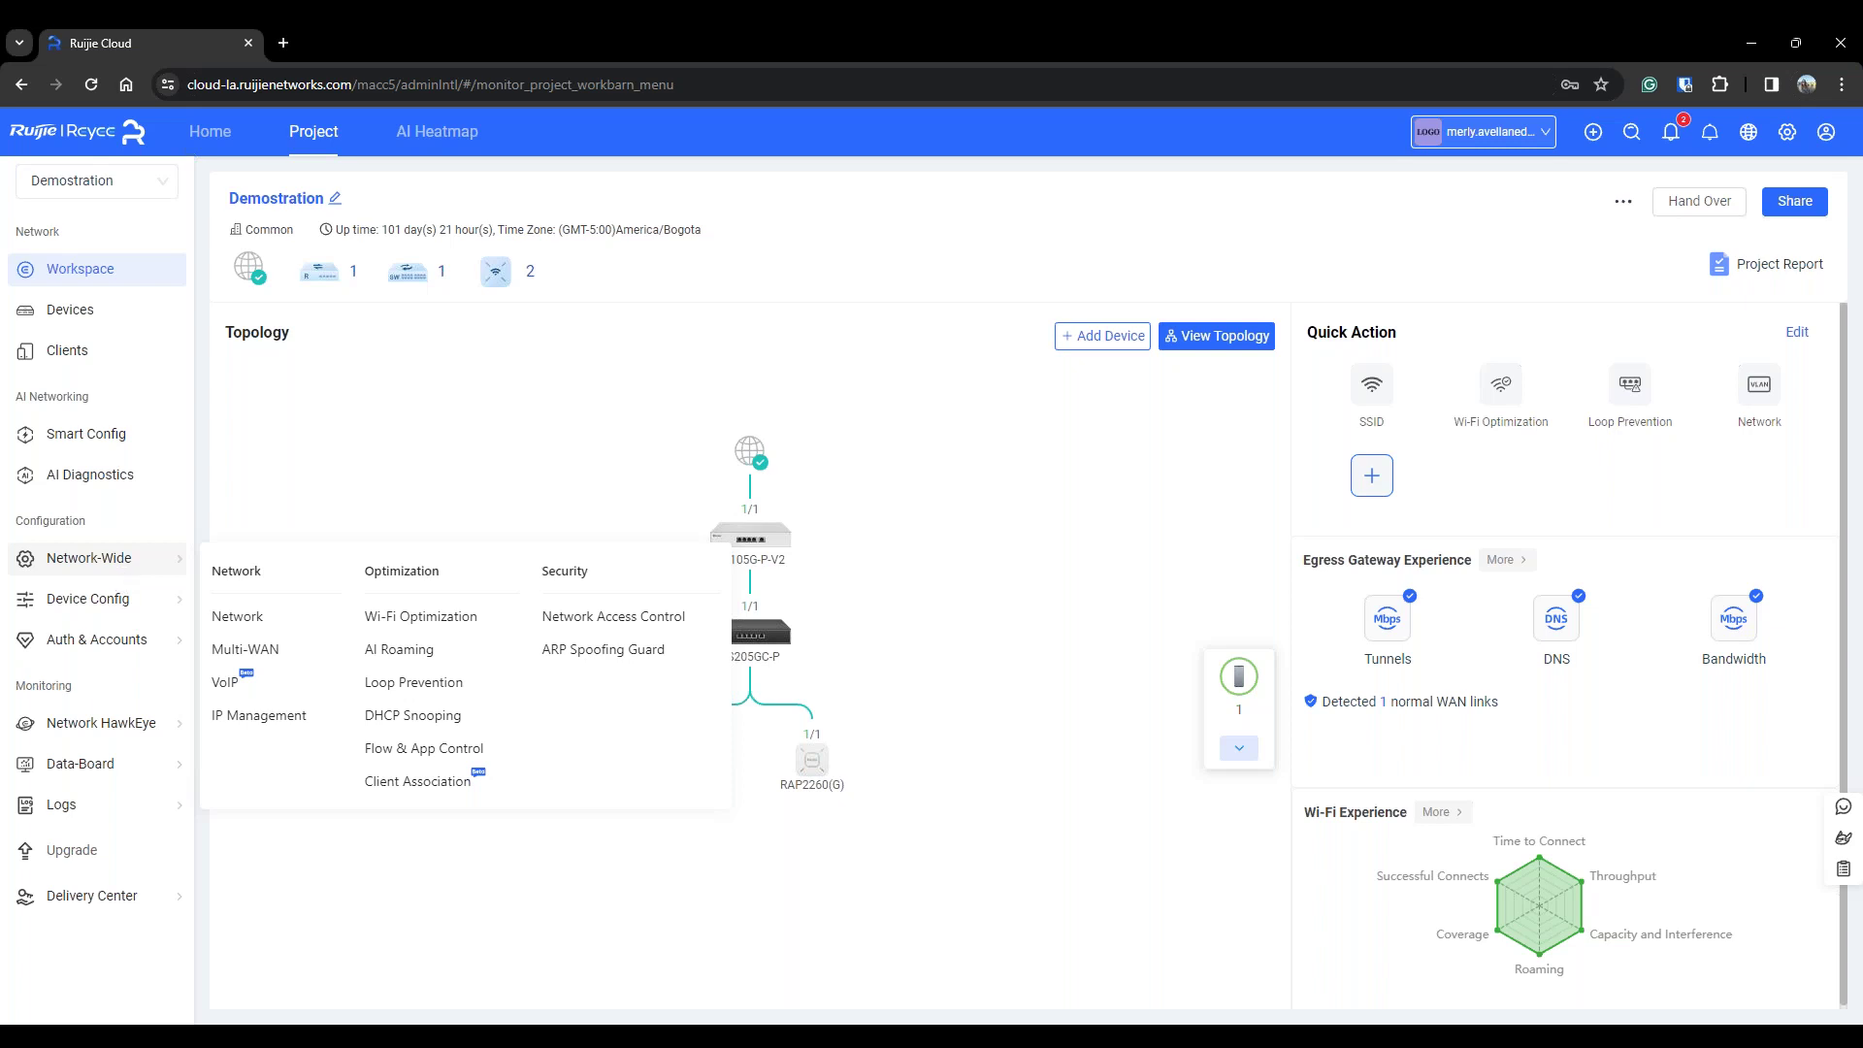
pyautogui.moveTo(117, 656)
pyautogui.click(442, 762)
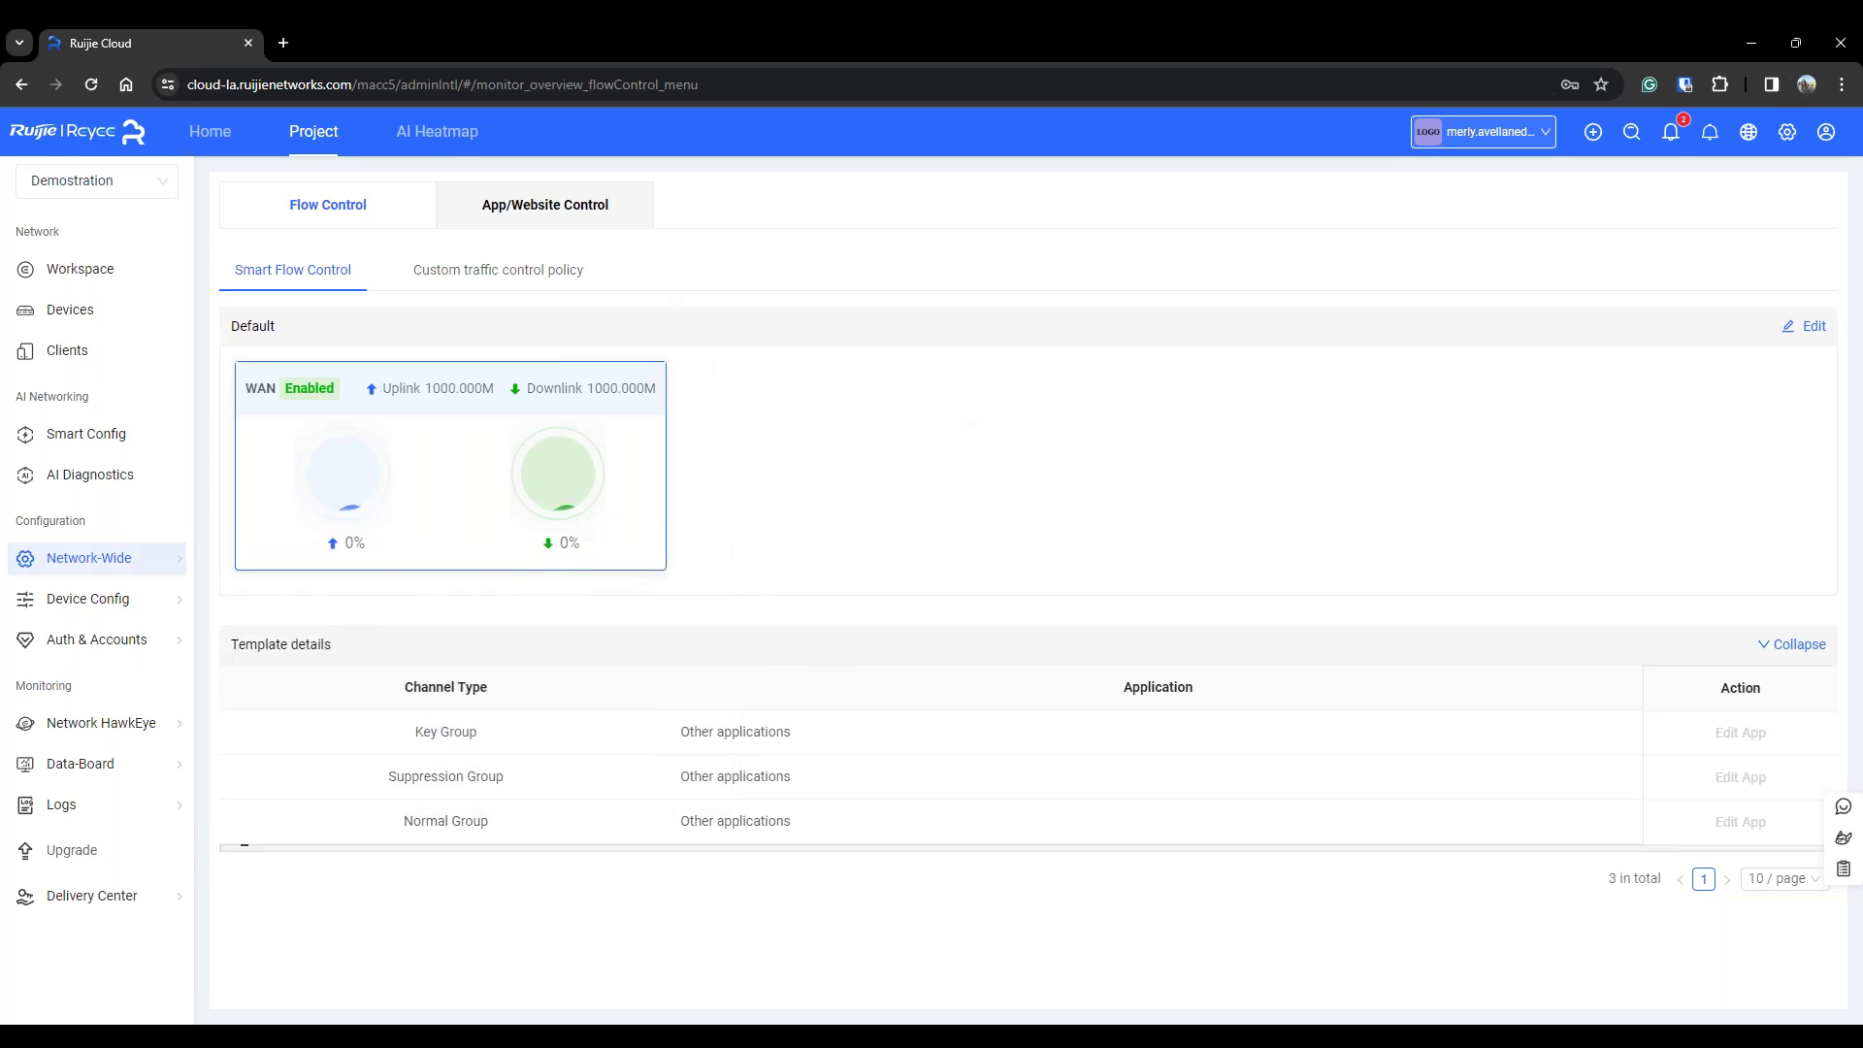
pyautogui.click(546, 204)
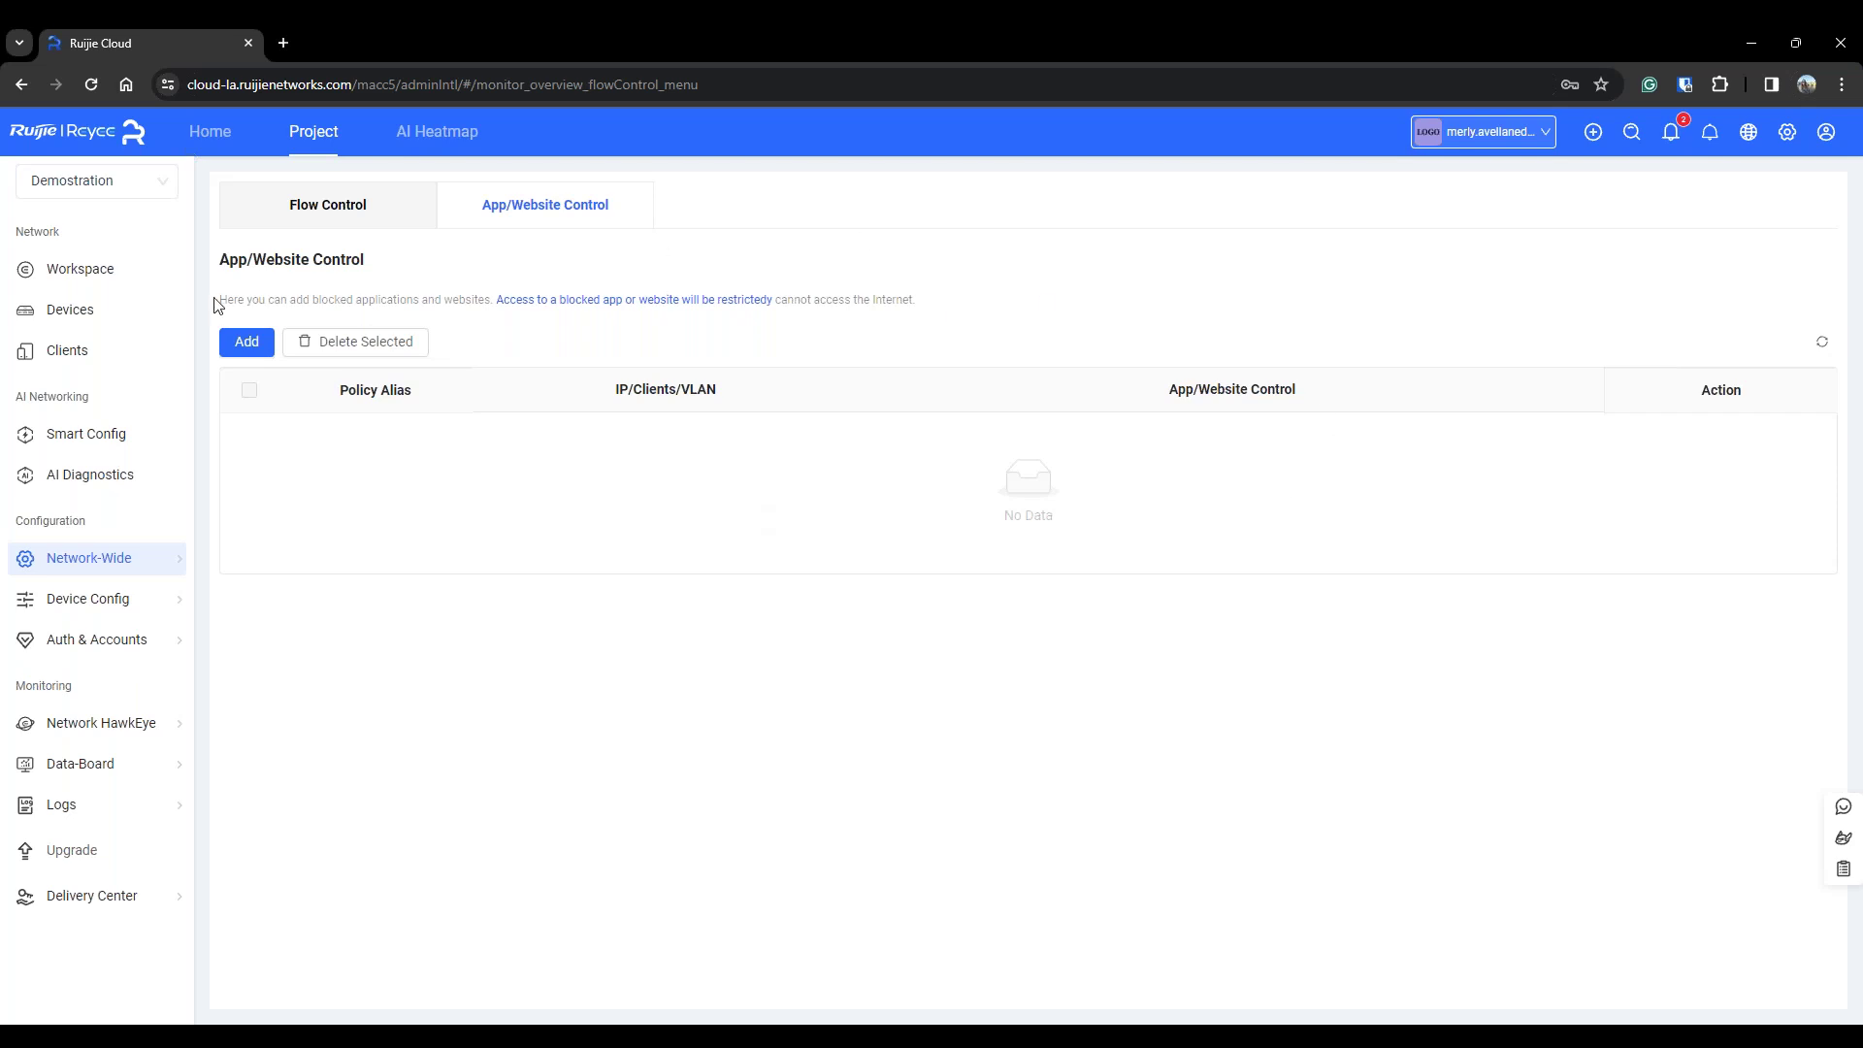
pyautogui.click(248, 346)
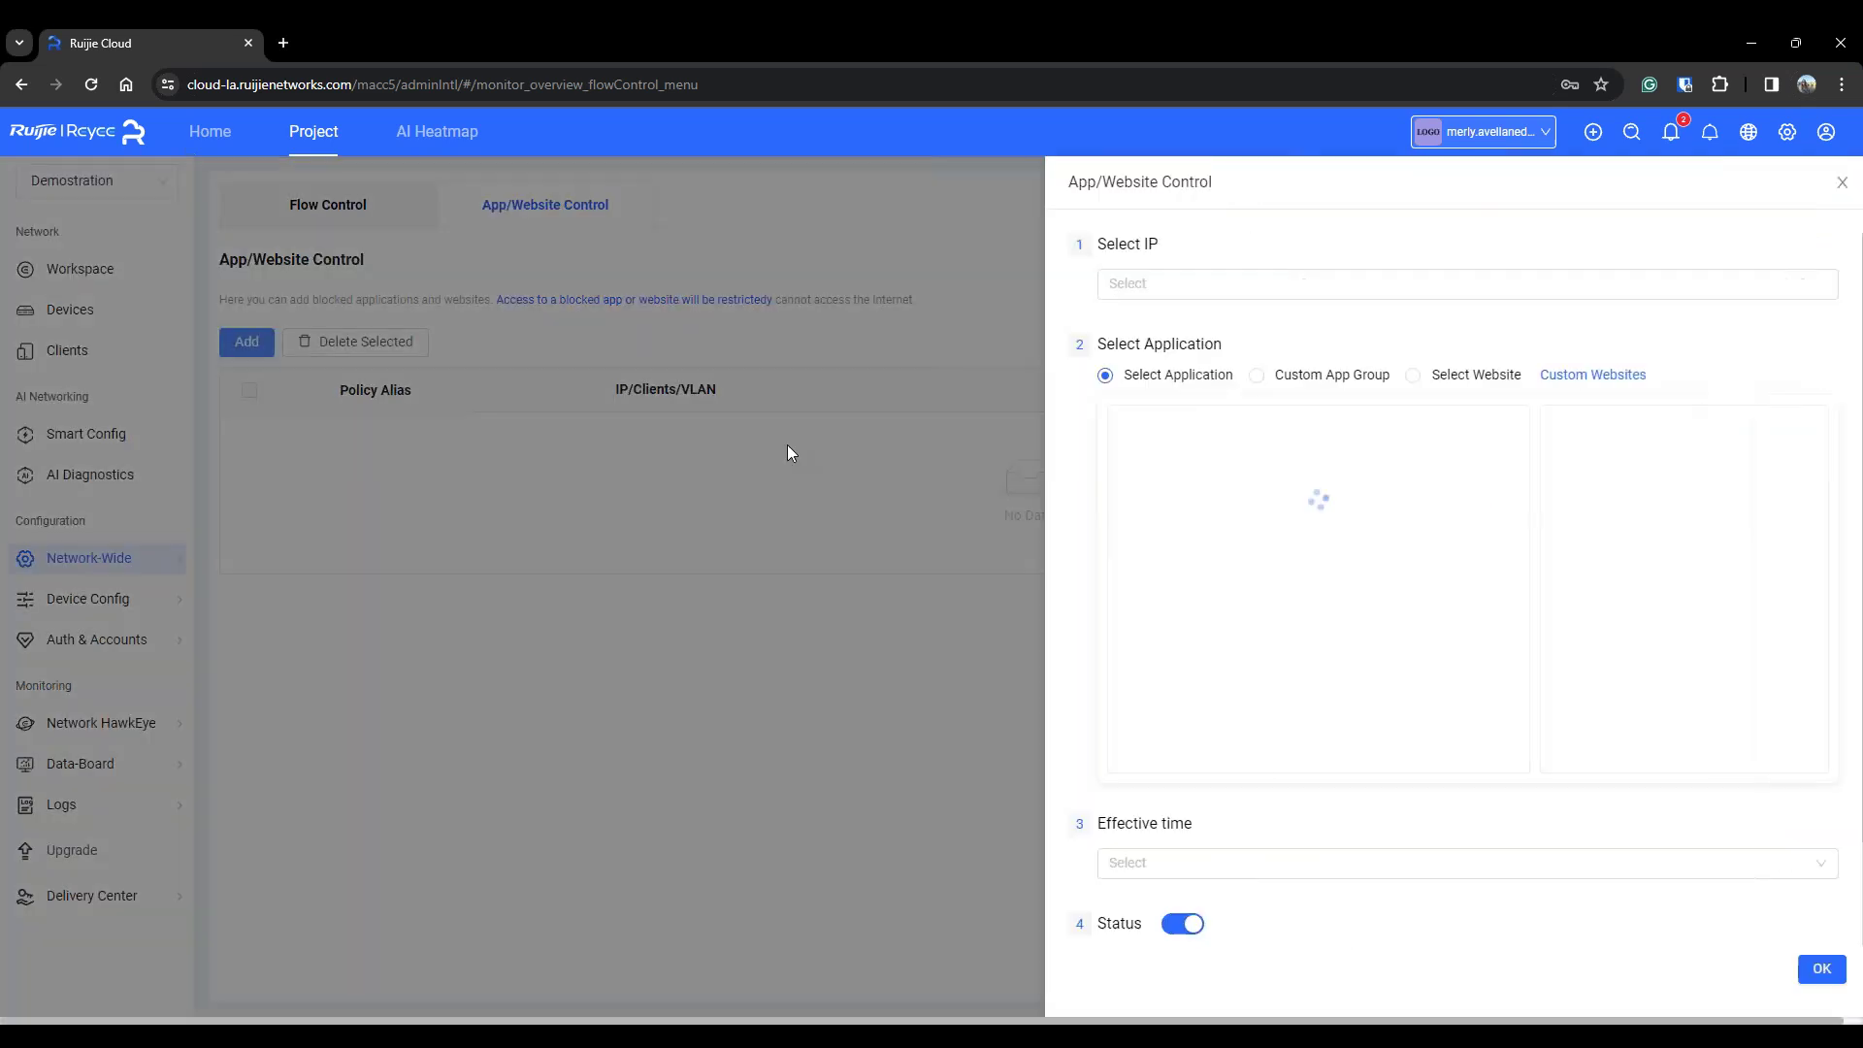
# Pick the VLAN233 entry (192.168.111.1-192.168.111.254) as the policy's IP target
pyautogui.click(1234, 279)
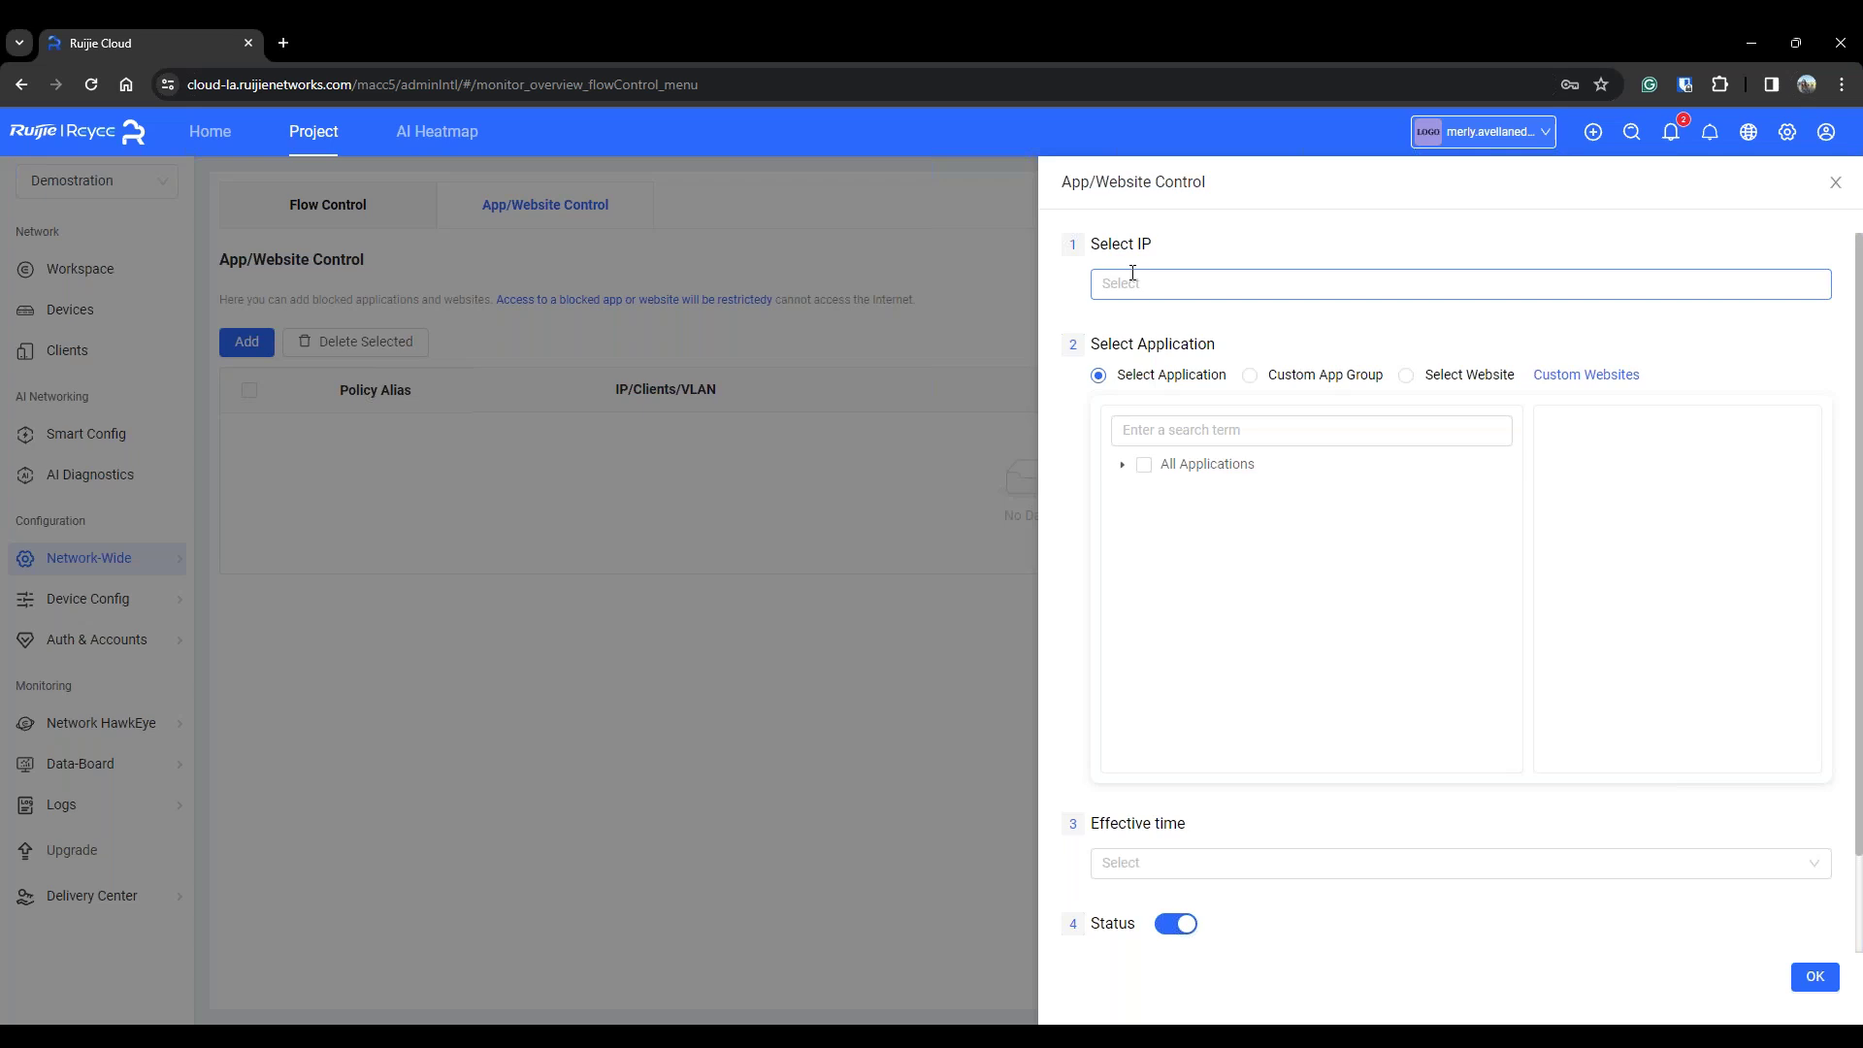
pyautogui.click(1133, 277)
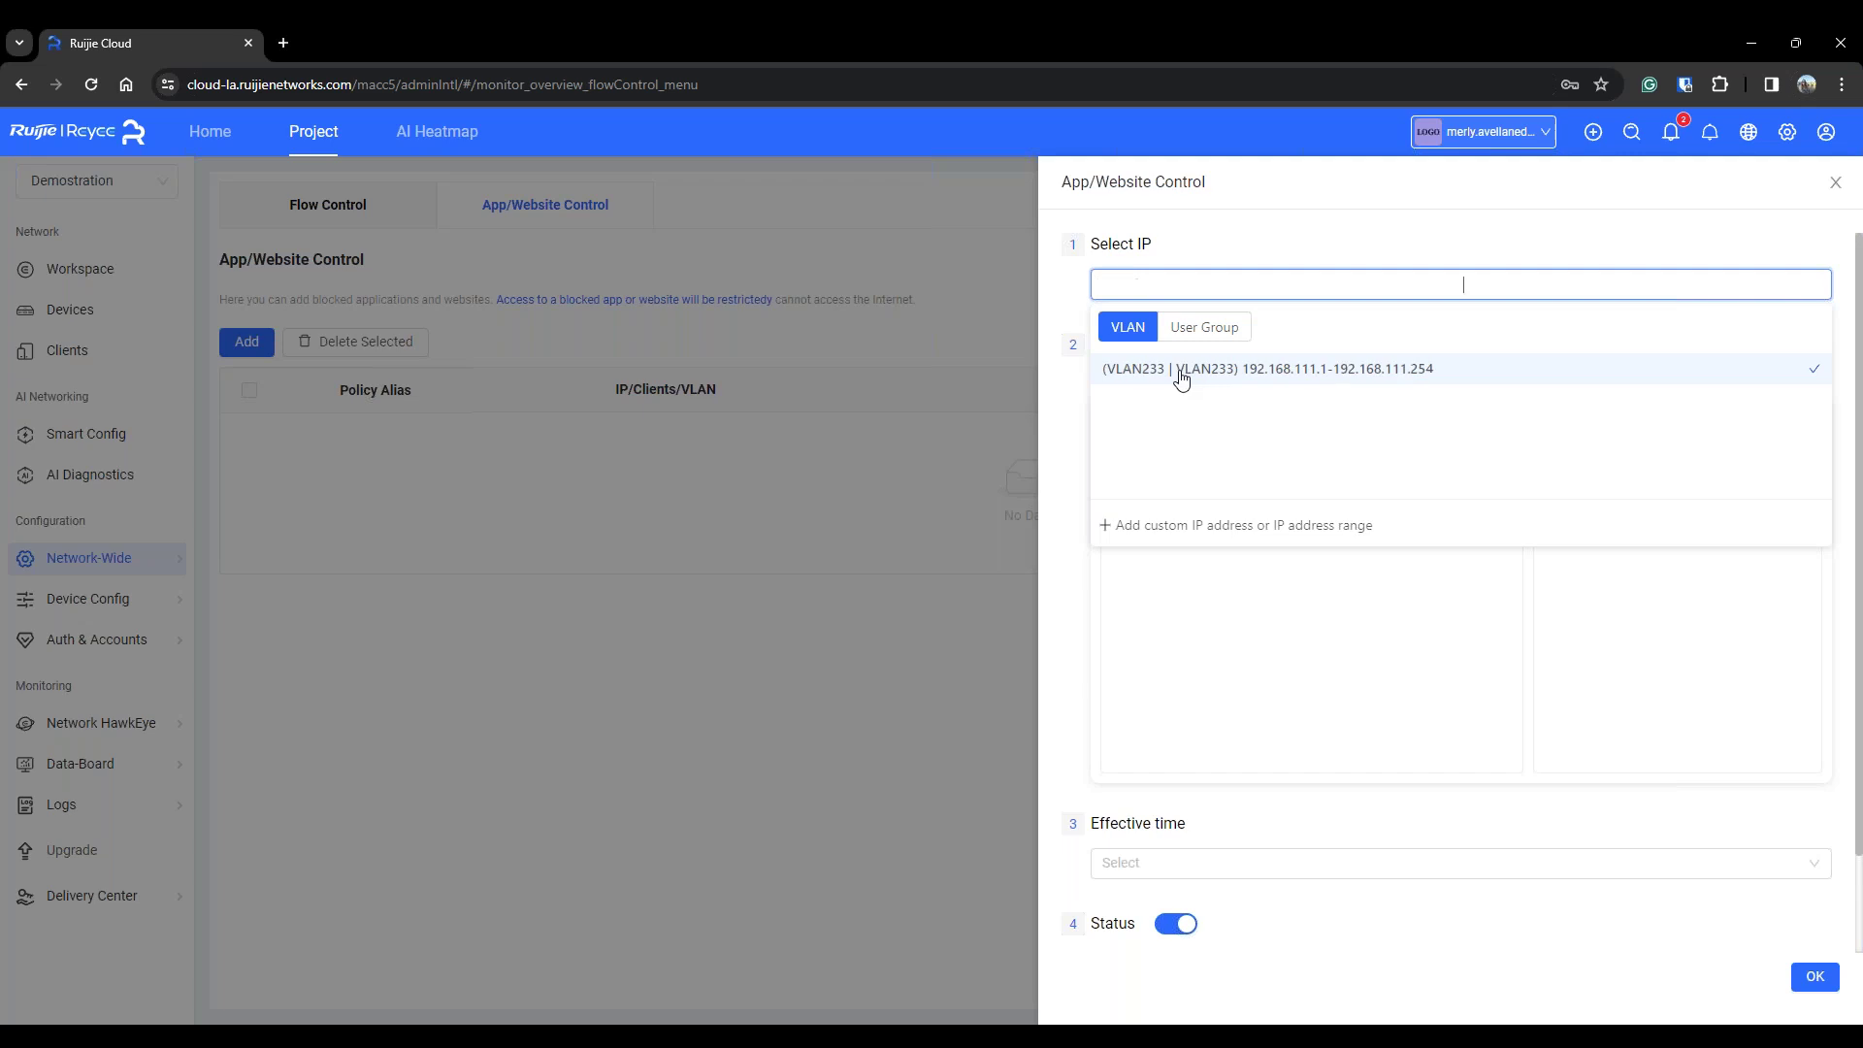
pyautogui.click(1181, 377)
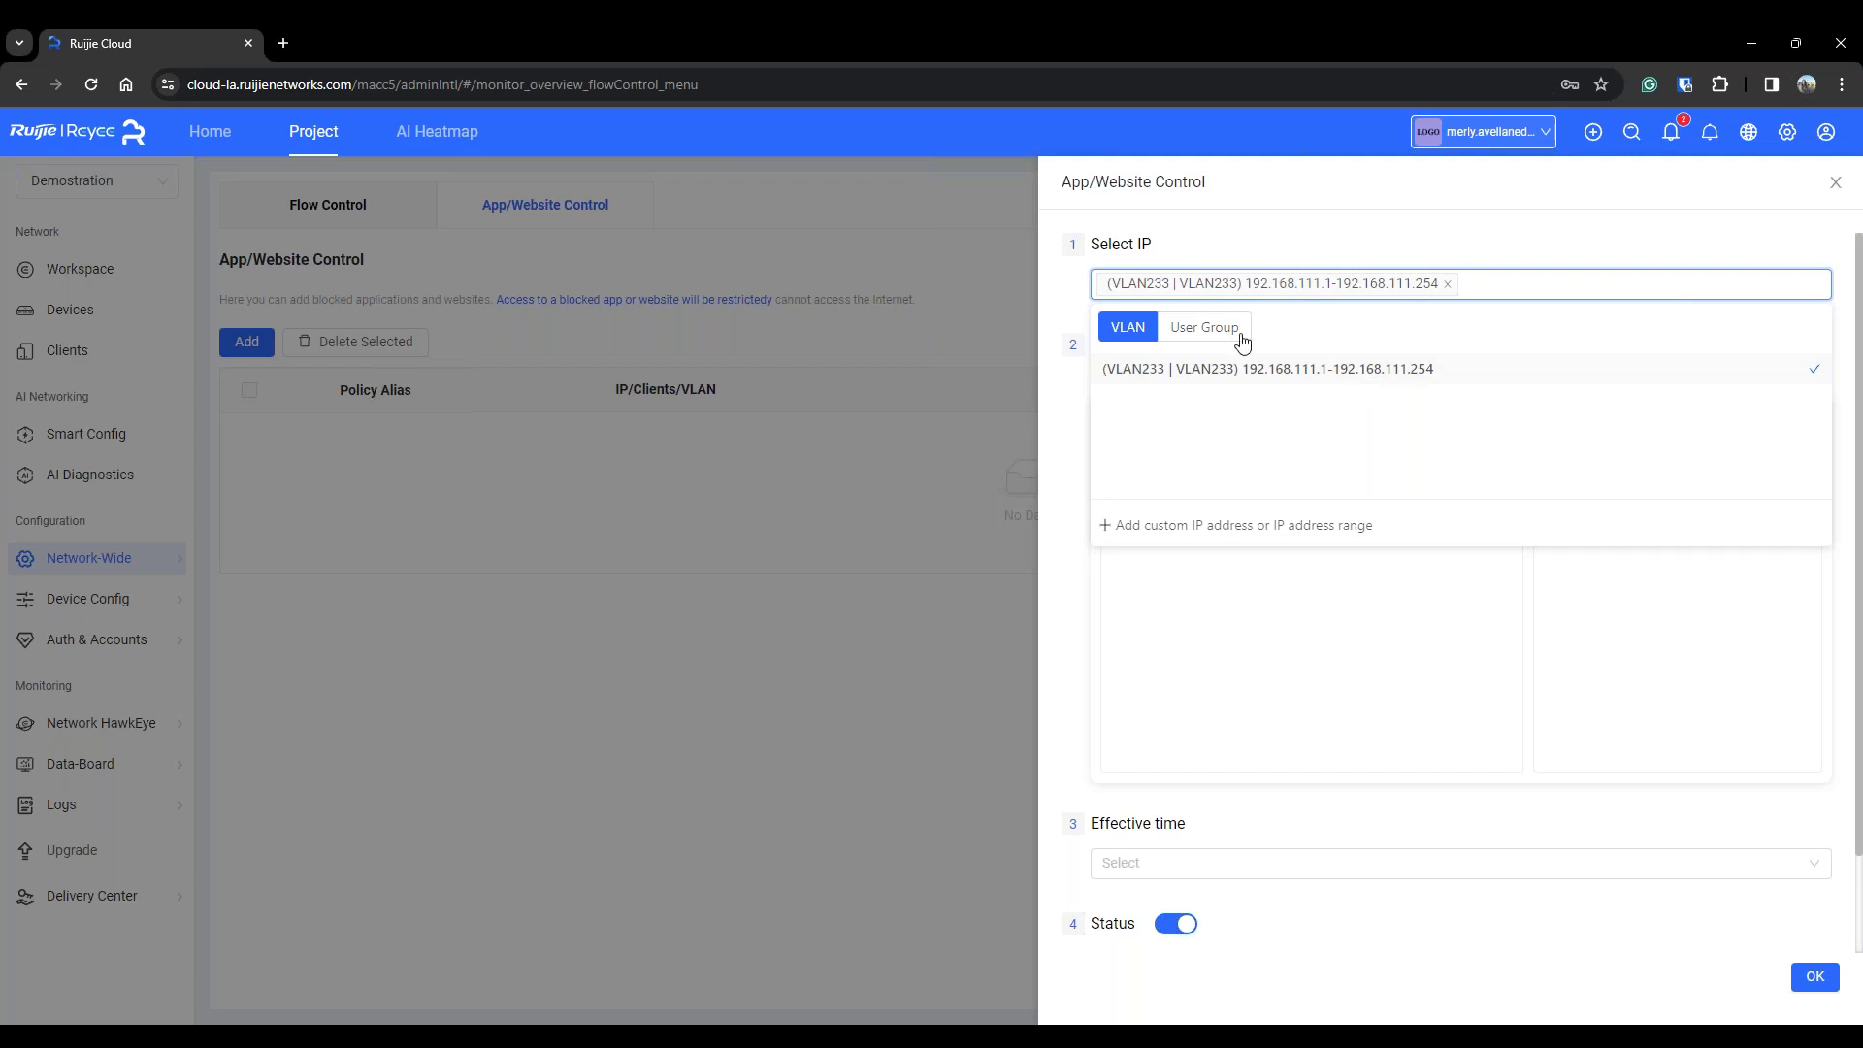
pyautogui.click(1239, 334)
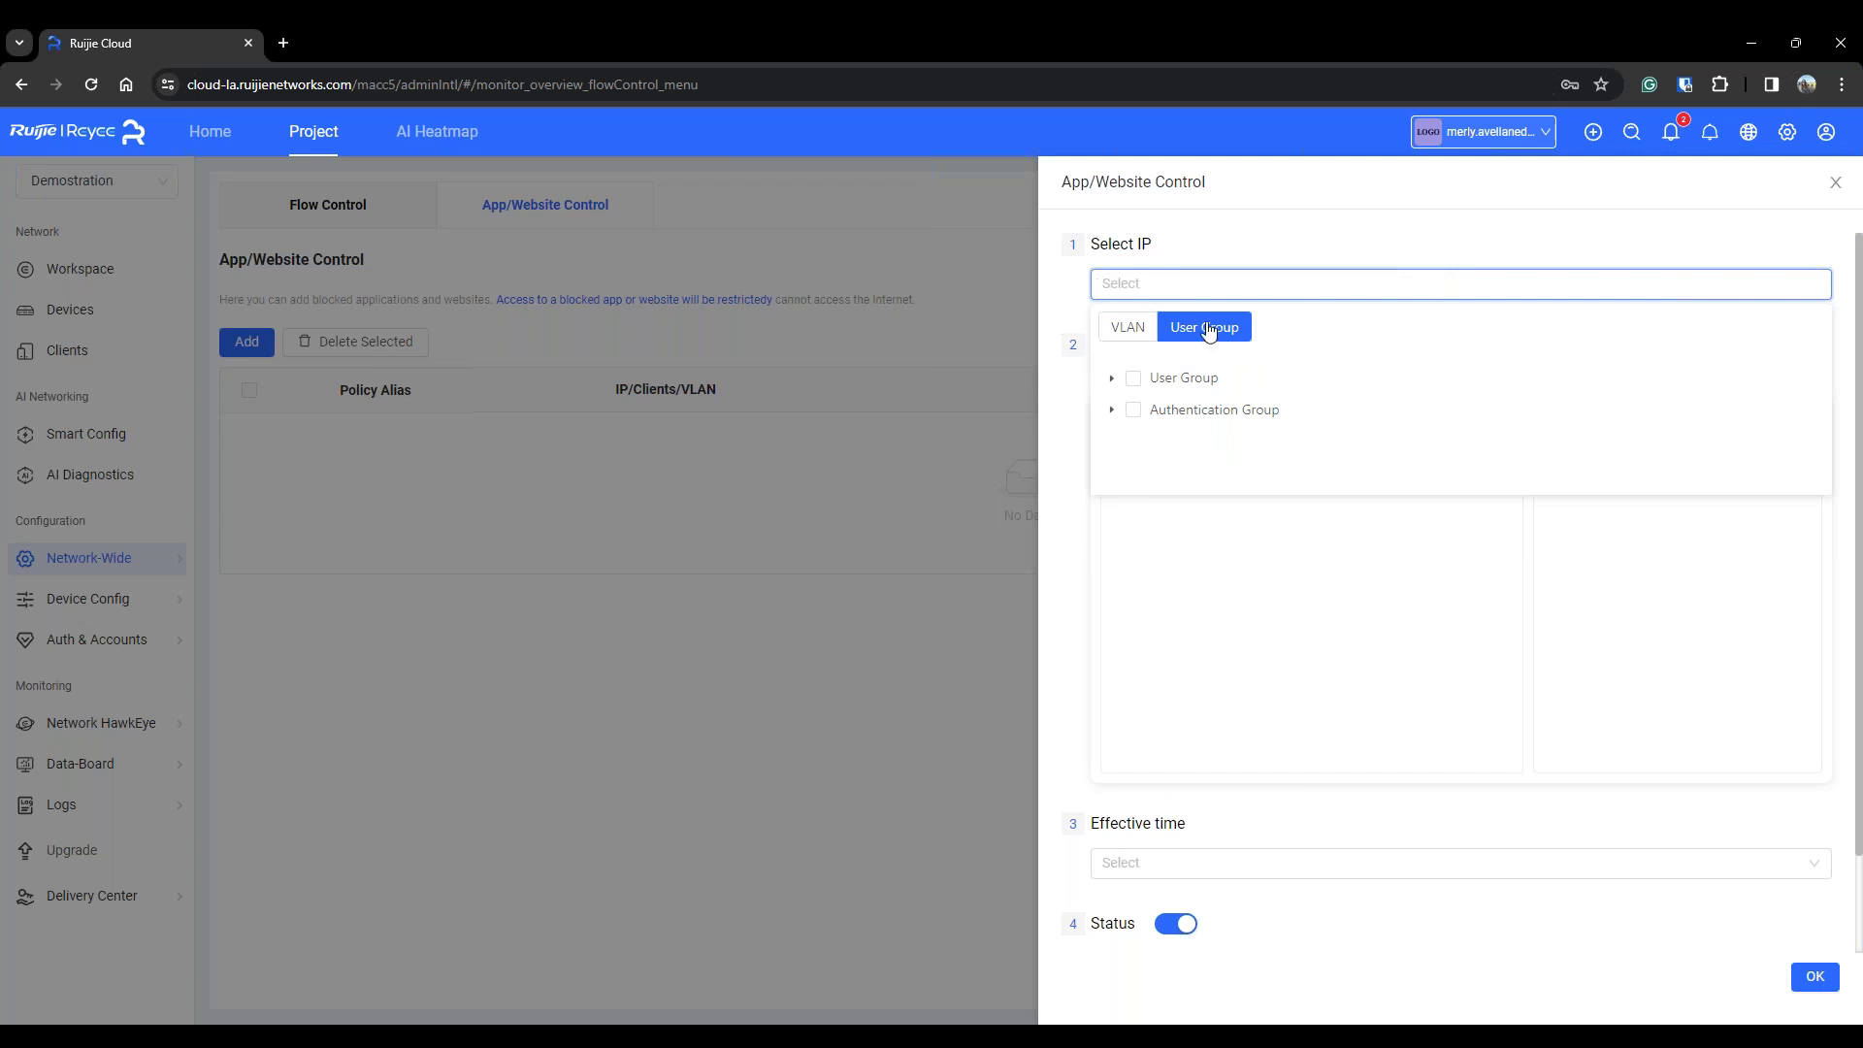
pyautogui.click(1130, 330)
pyautogui.click(1403, 378)
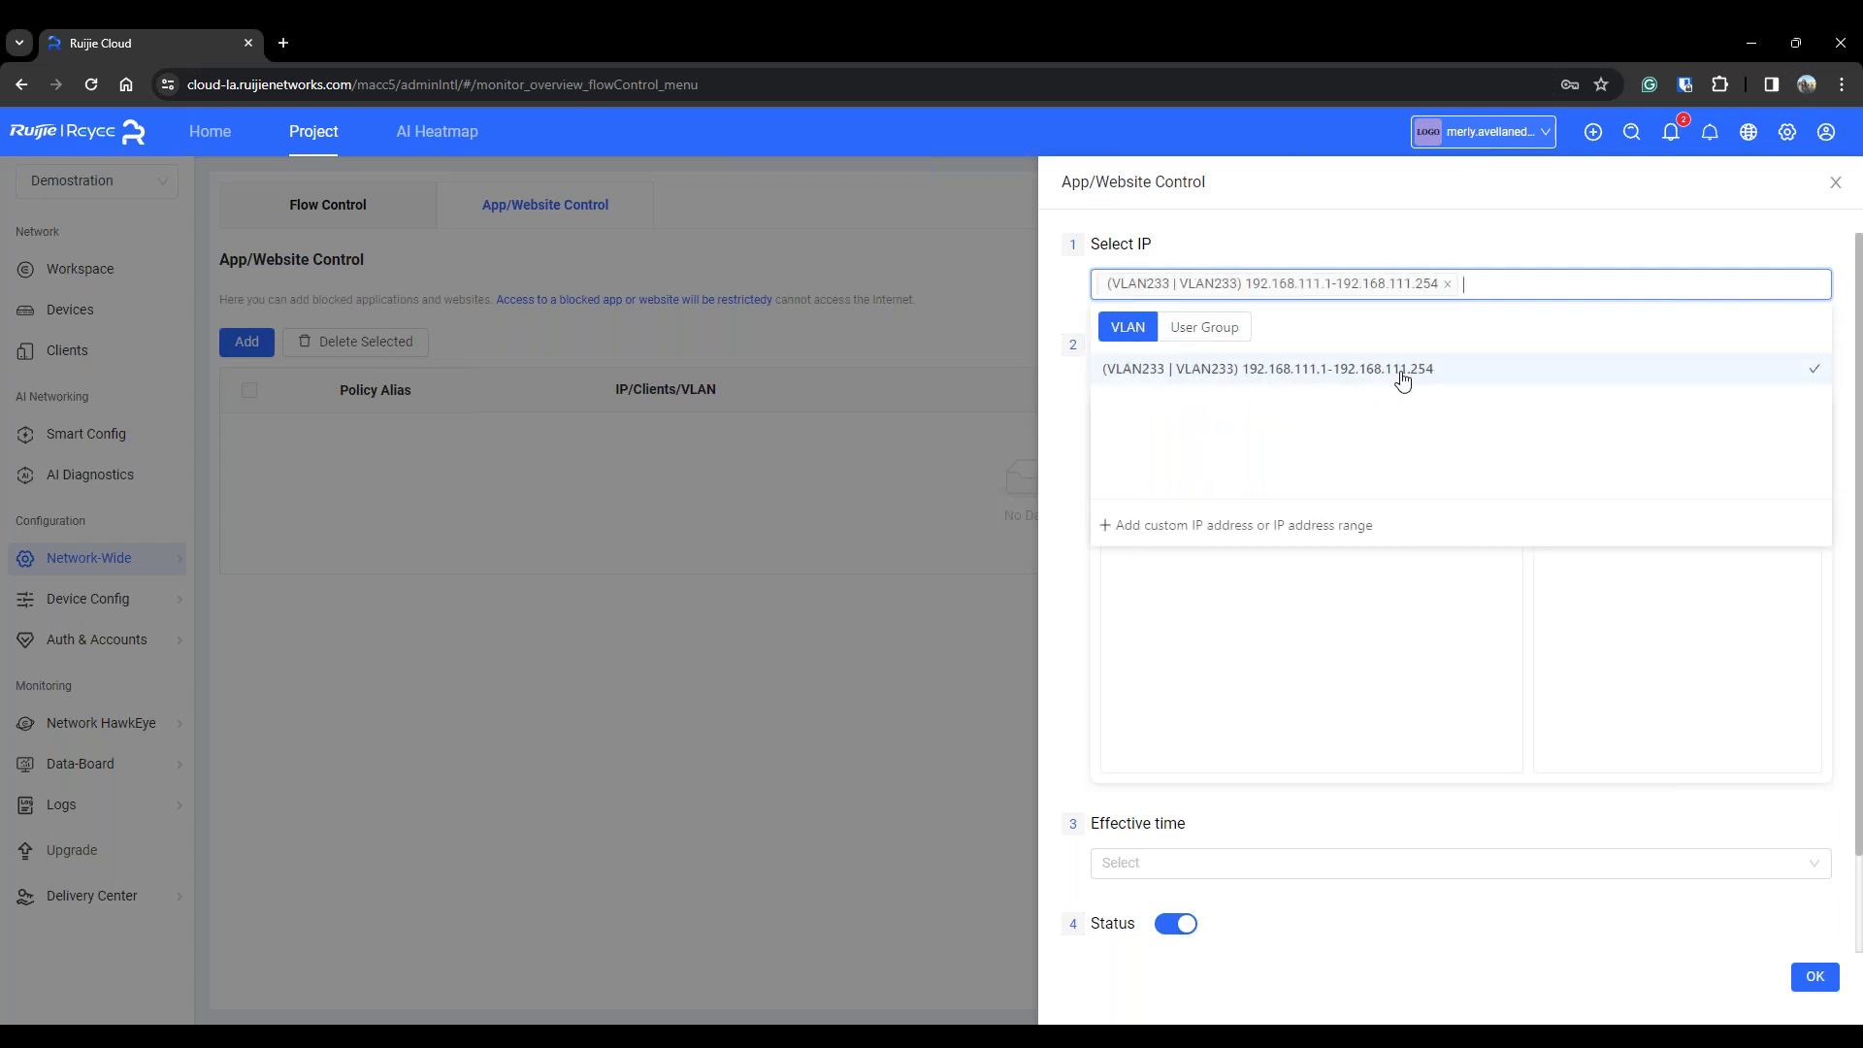
pyautogui.click(1610, 341)
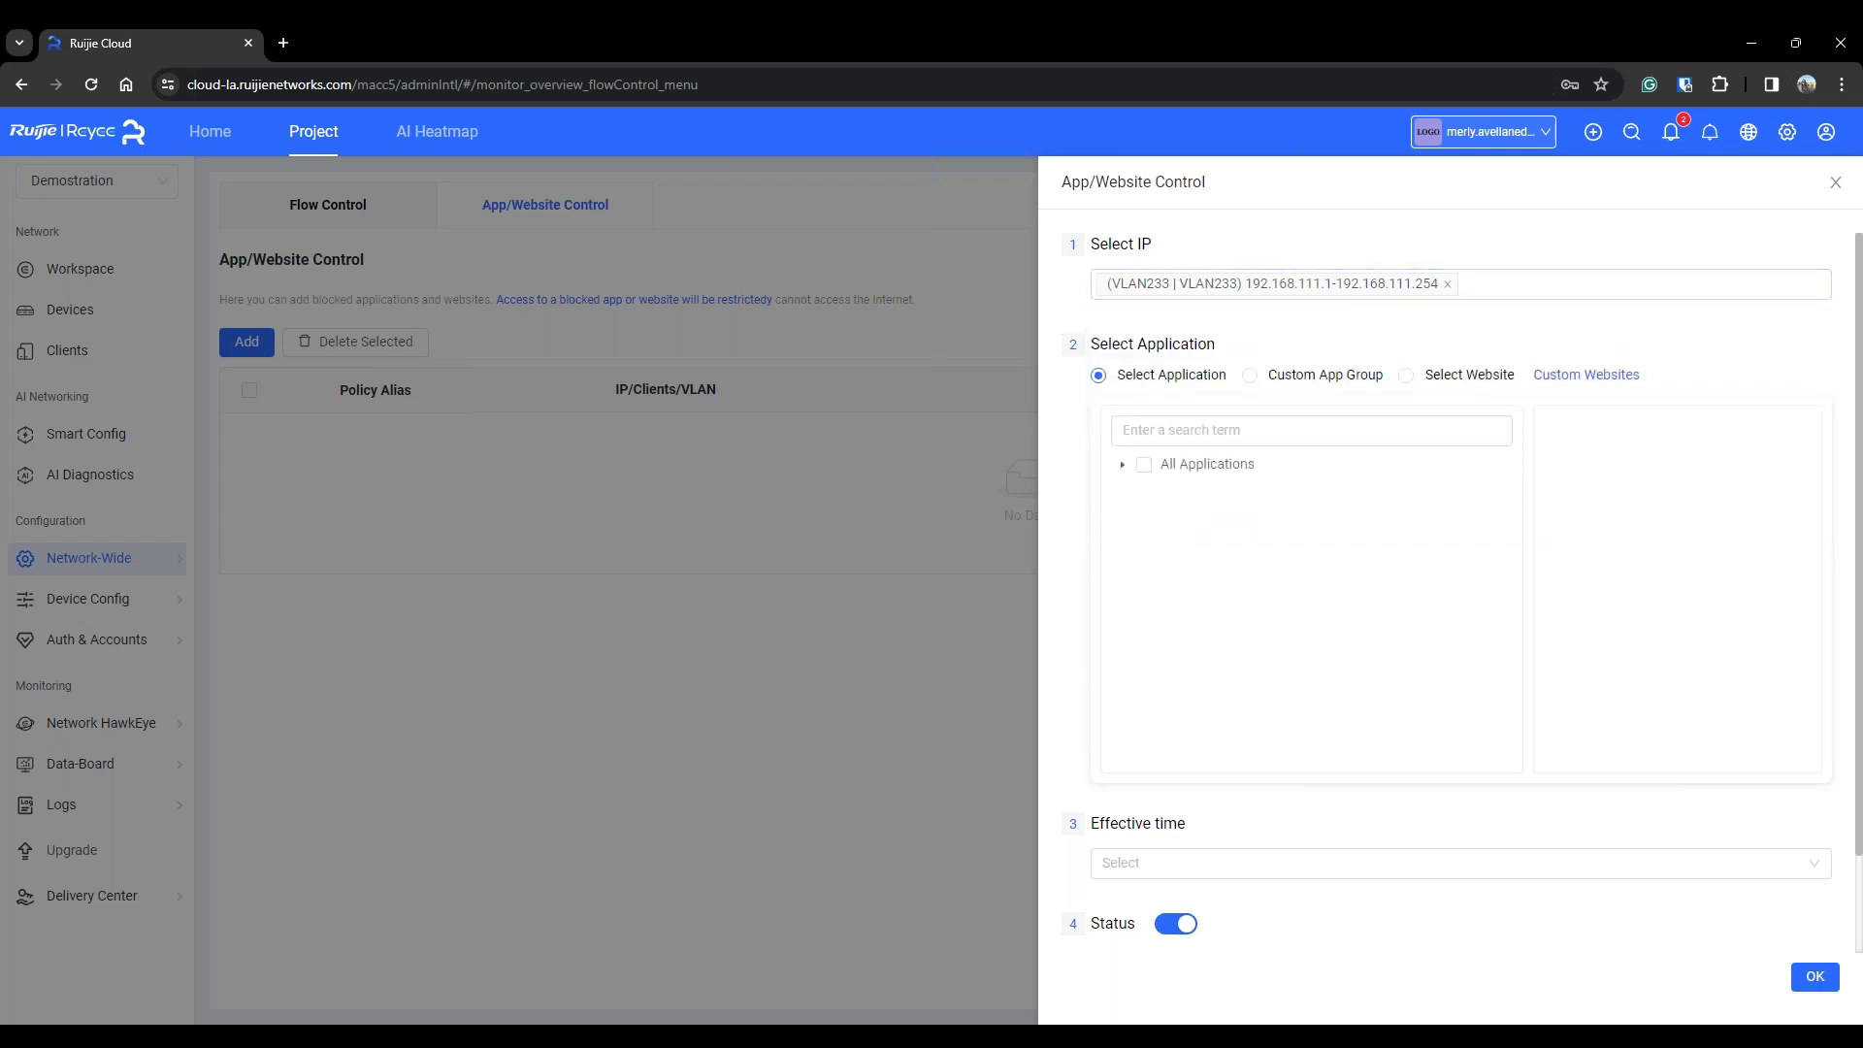
# Browse the Communication category's SocialMedia apps in the application tree, leaving the category unselected
pyautogui.click(1310, 430)
pyautogui.click(1122, 465)
pyautogui.scroll(-1, 1241, 572)
pyautogui.scroll(1, 1242, 572)
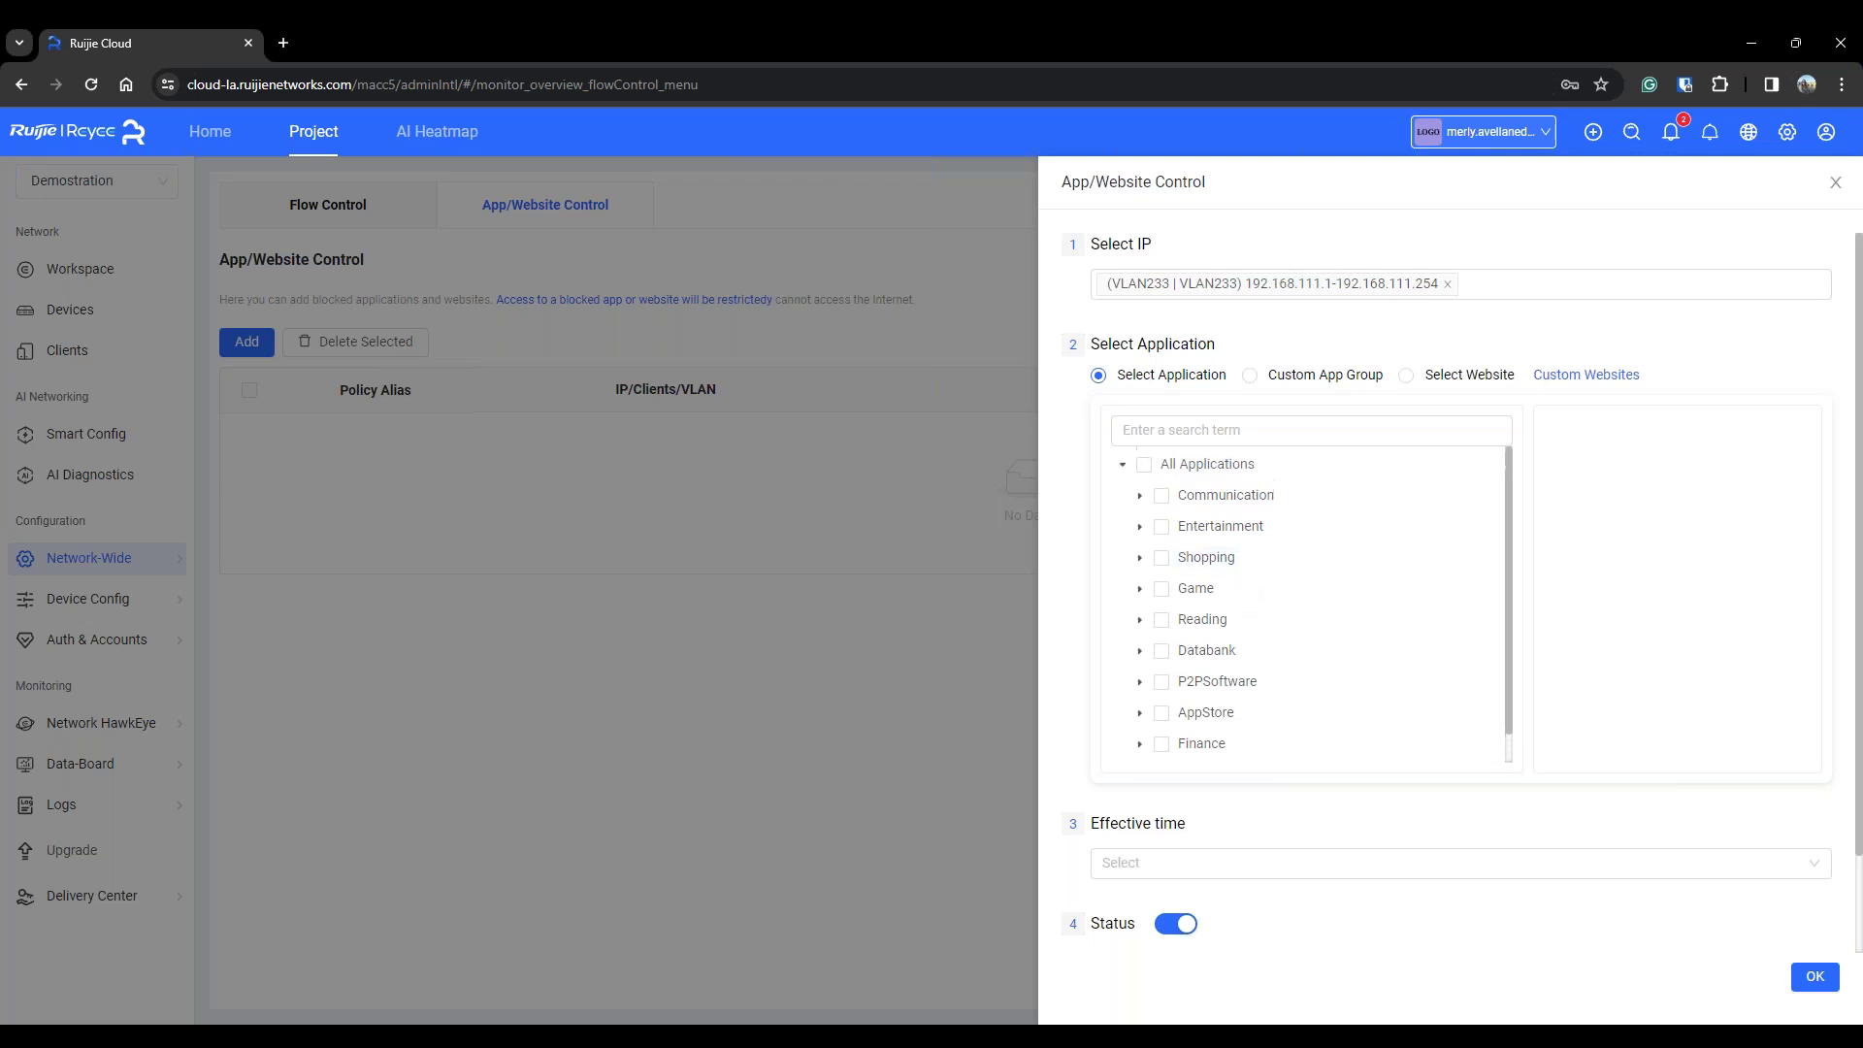
pyautogui.click(1141, 499)
pyautogui.click(1155, 531)
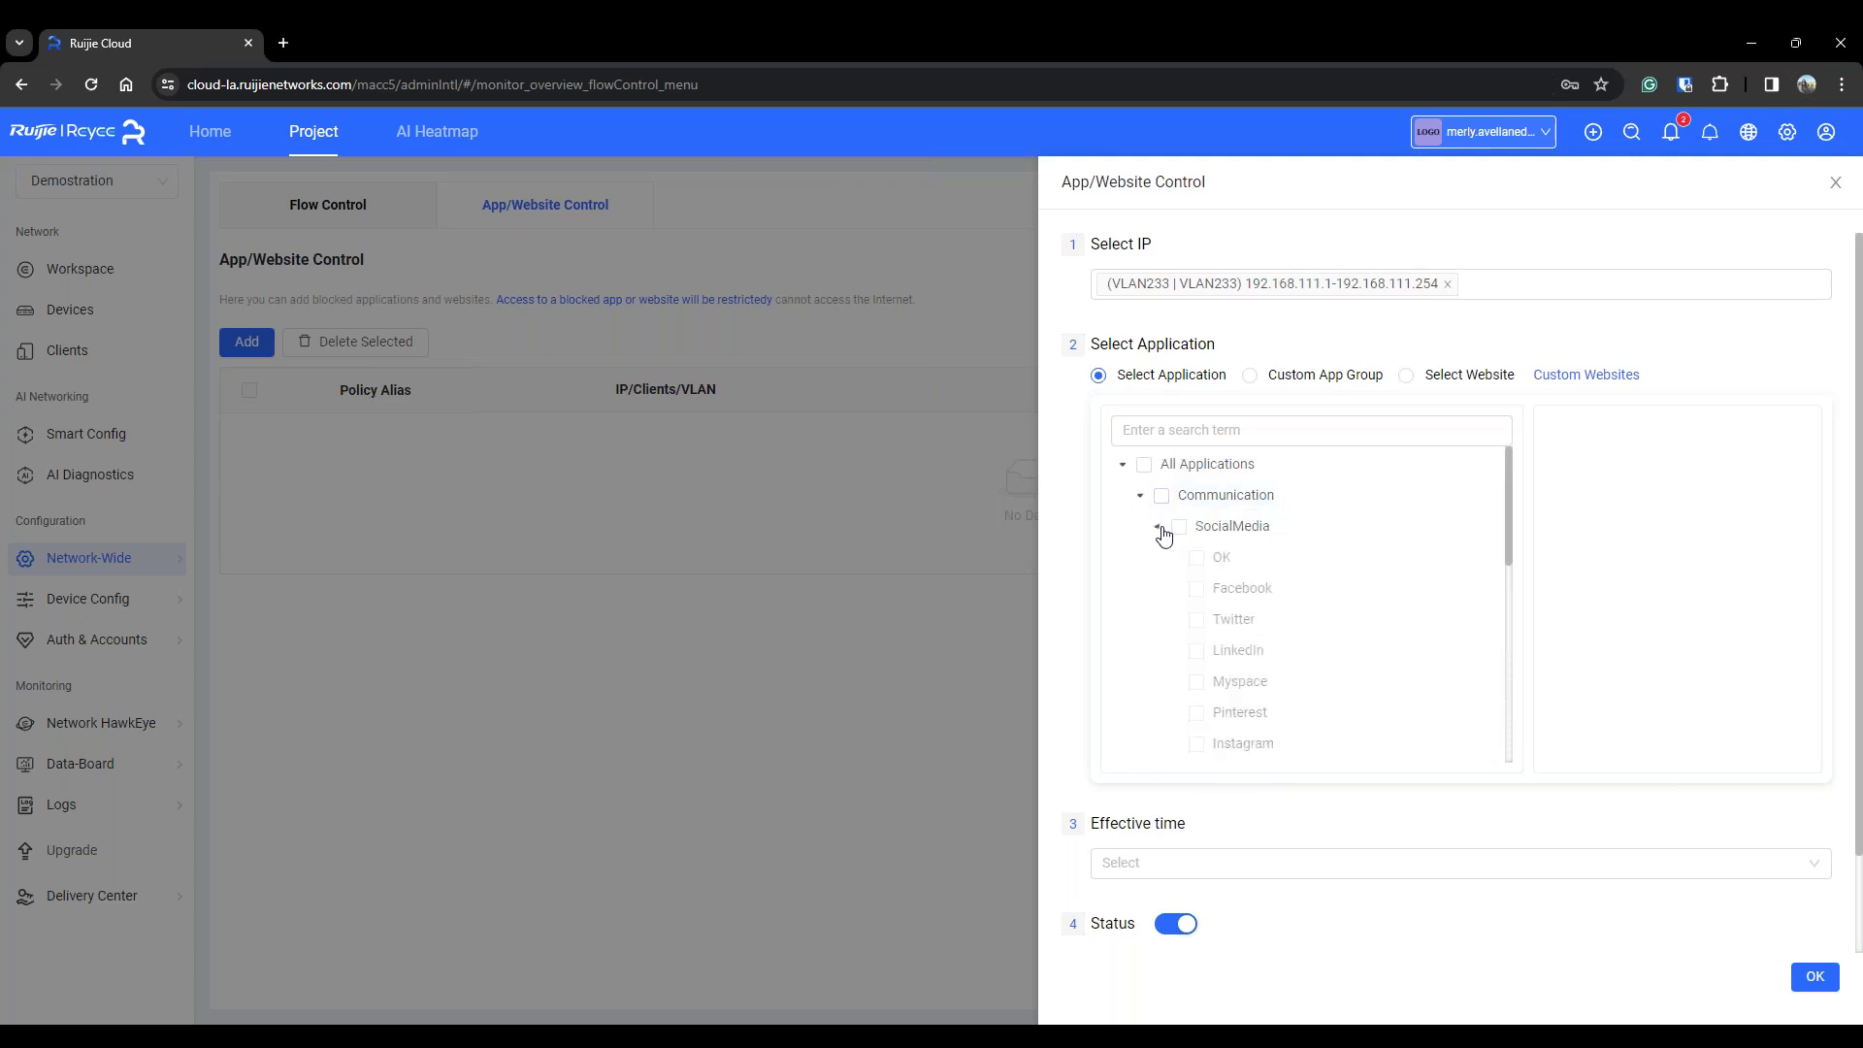
pyautogui.scroll(-3, 1148, 497)
pyautogui.scroll(1, 1252, 533)
pyautogui.scroll(-2, 1255, 531)
pyautogui.scroll(-3, 1255, 524)
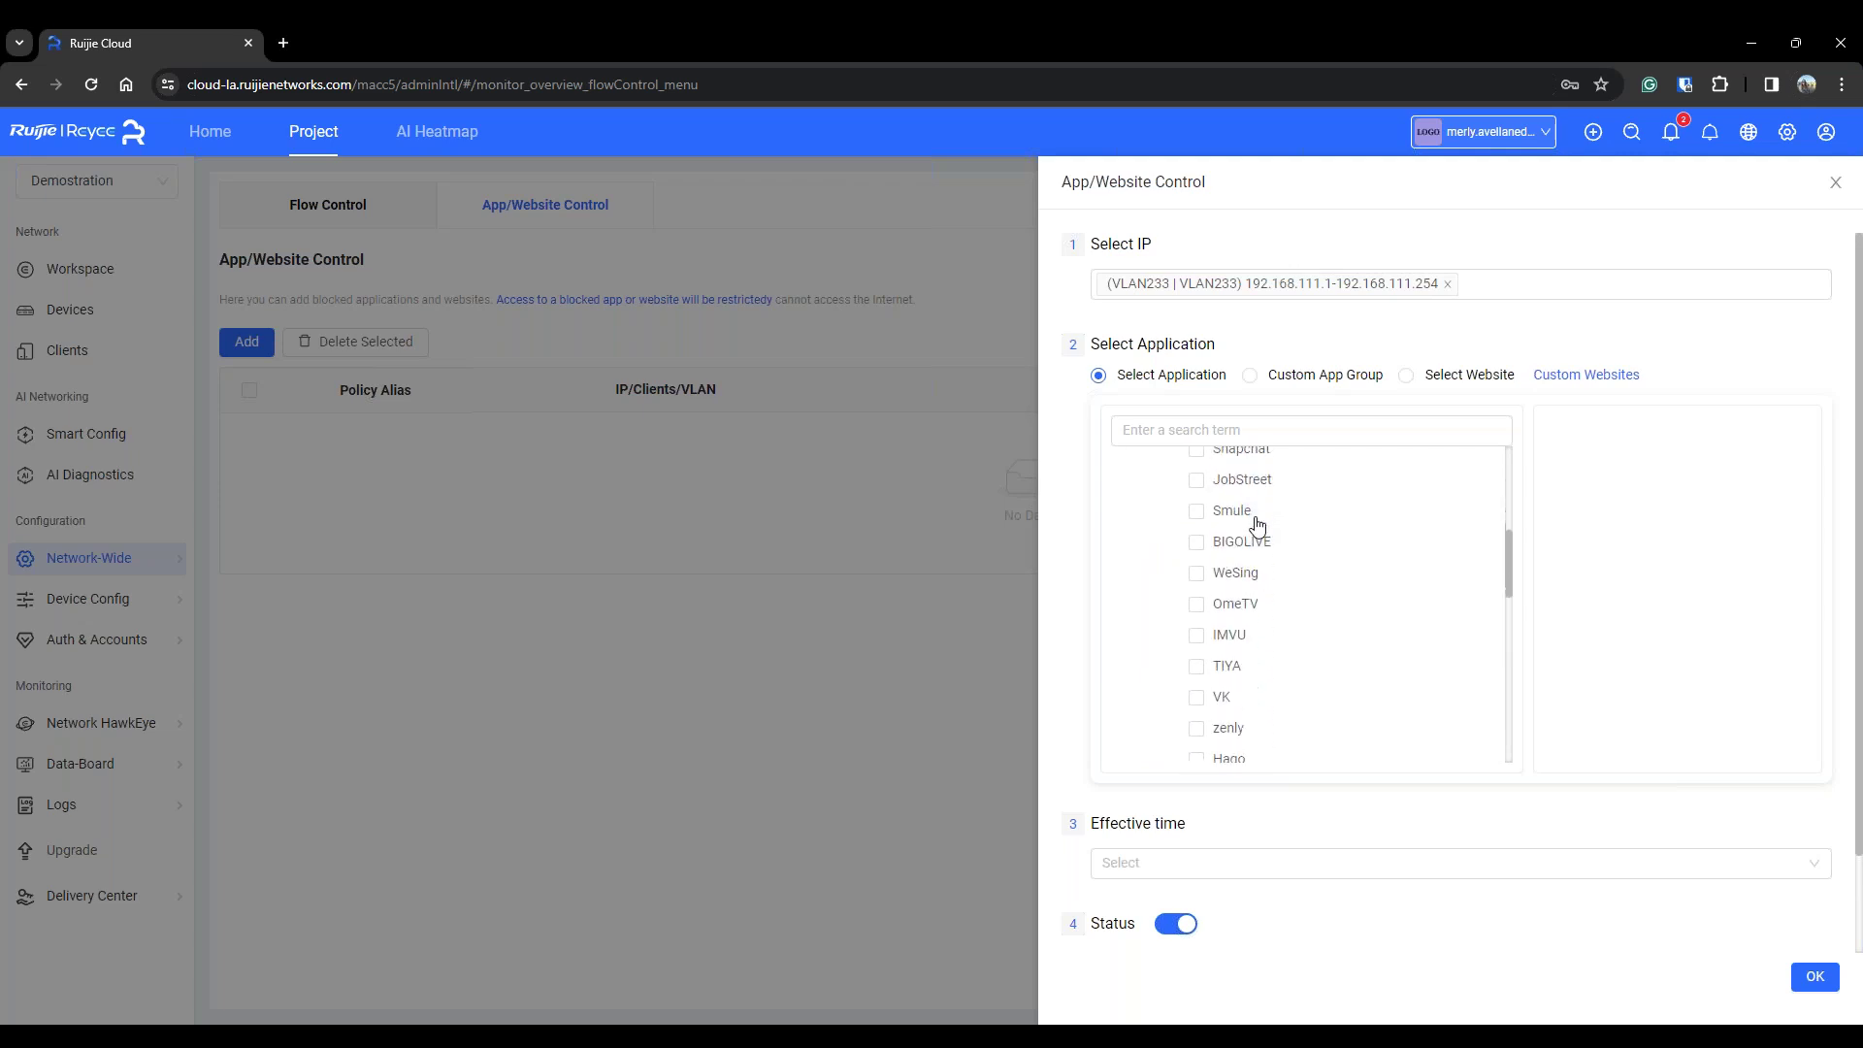
pyautogui.scroll(10, 1256, 524)
pyautogui.click(1158, 526)
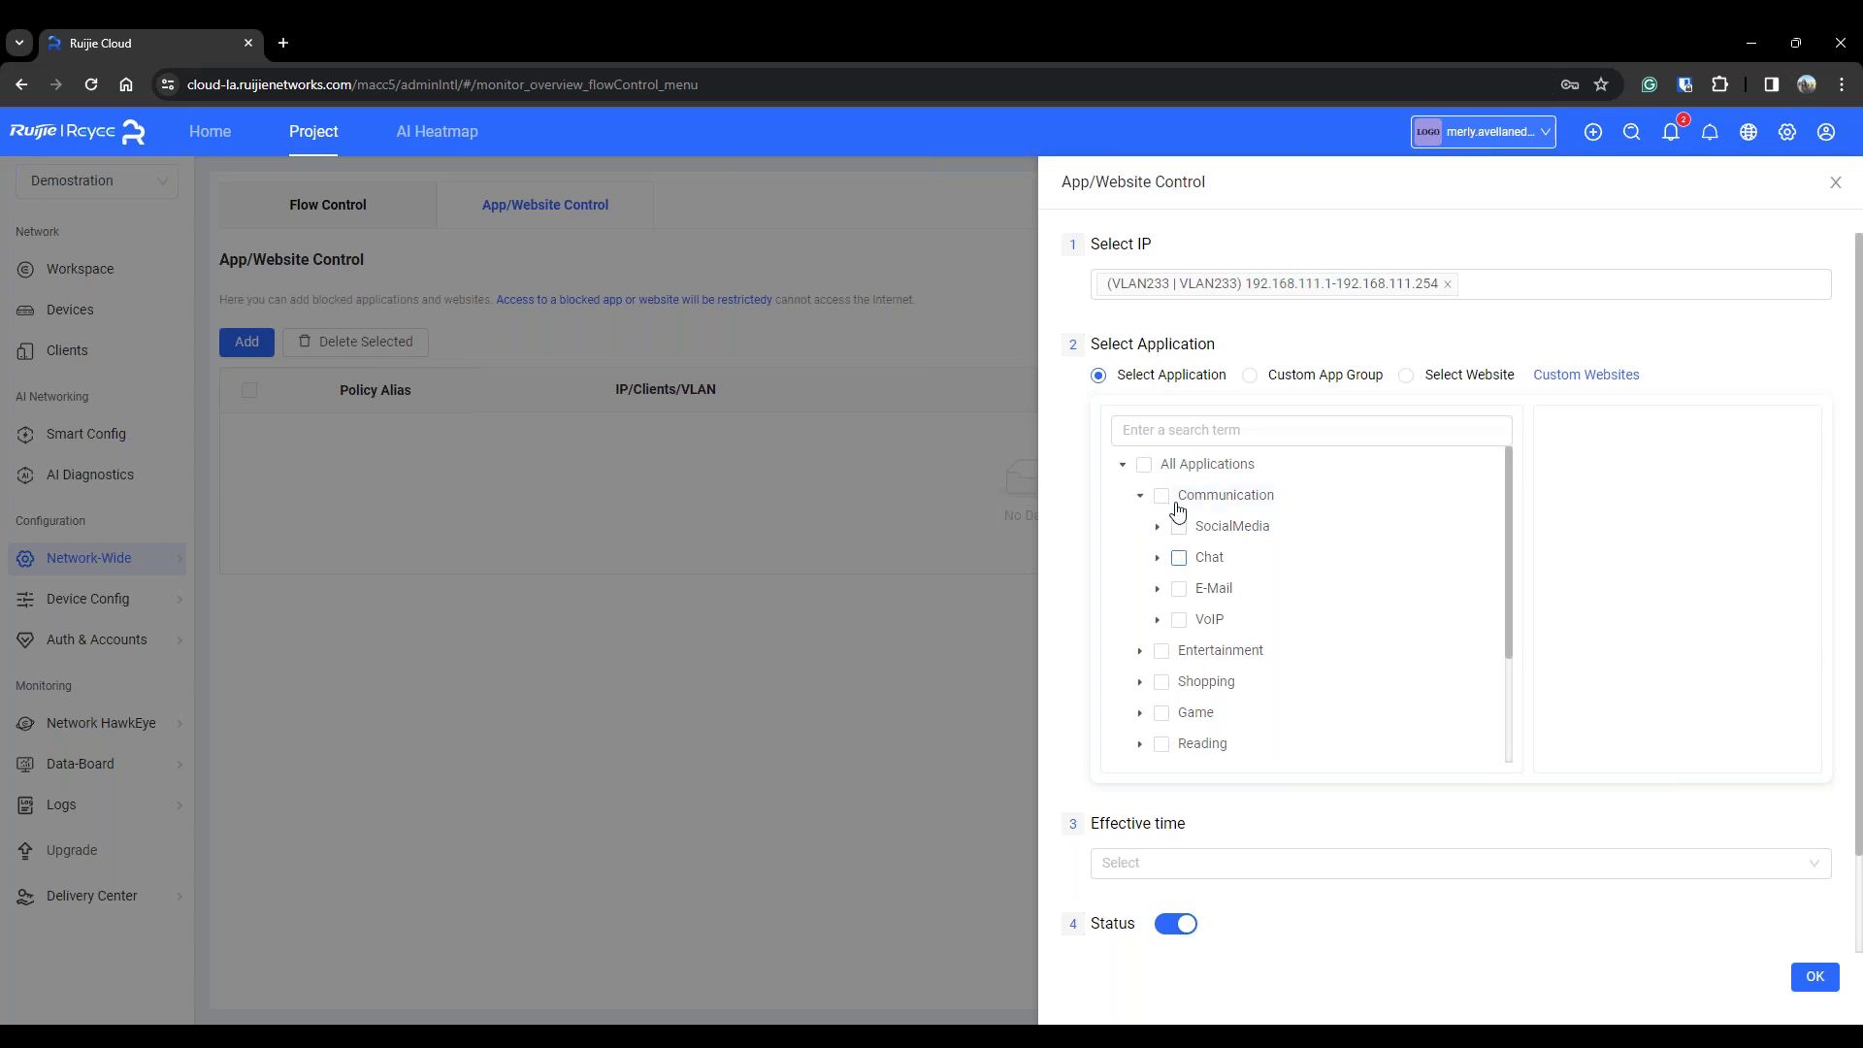
pyautogui.click(1163, 497)
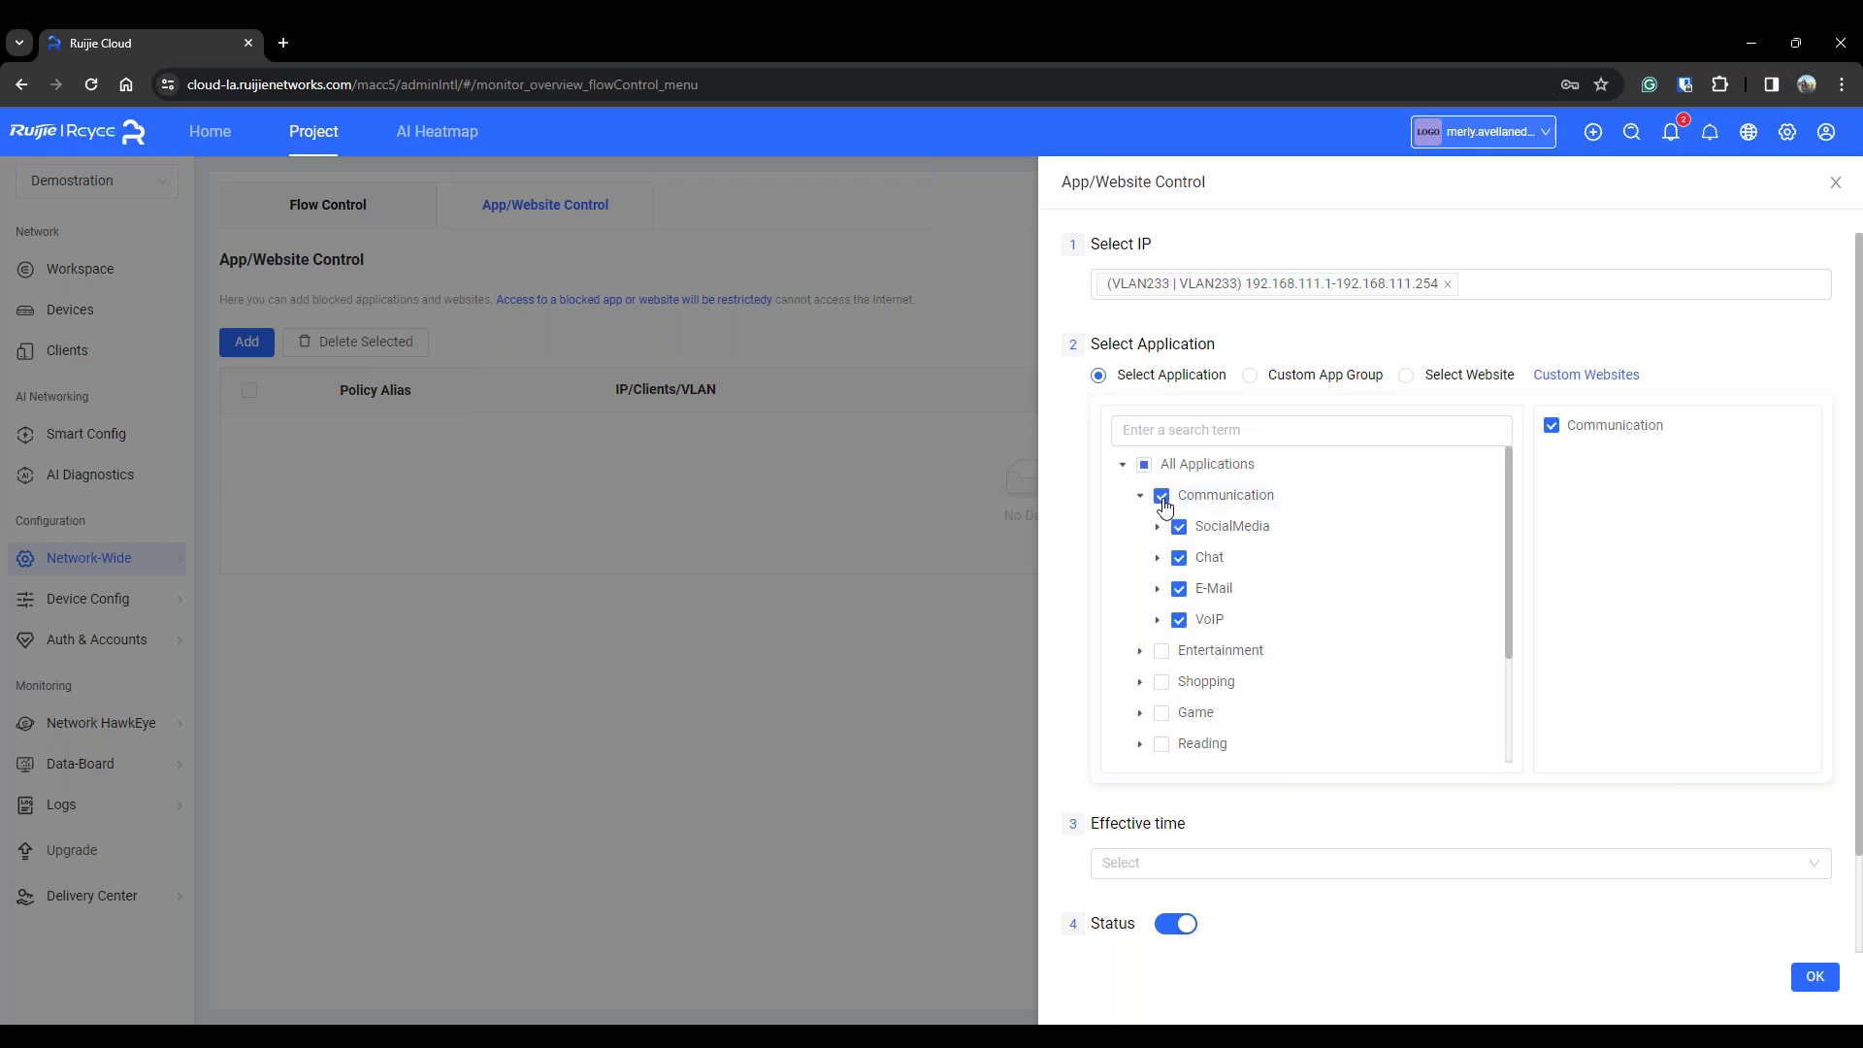
pyautogui.click(1162, 497)
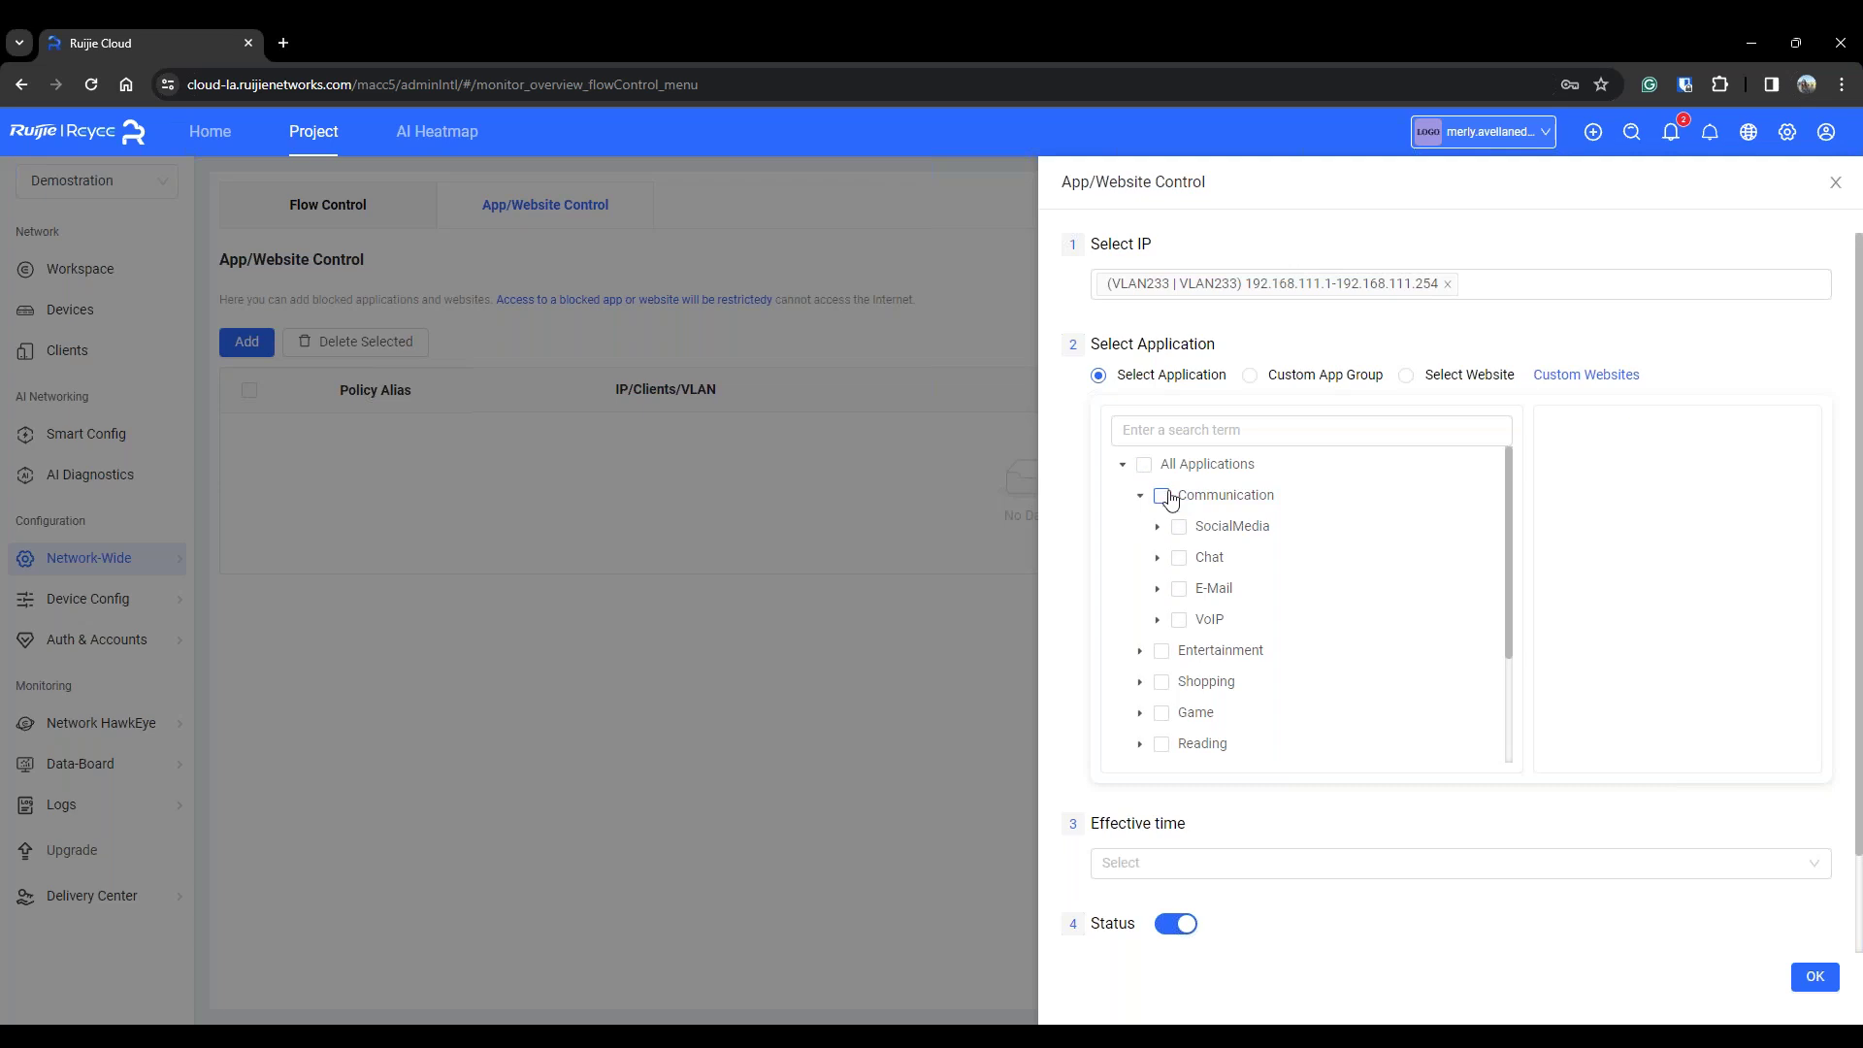
# Add Facebook, Twitter and Instagram to the blocked applications
pyautogui.click(1336, 430)
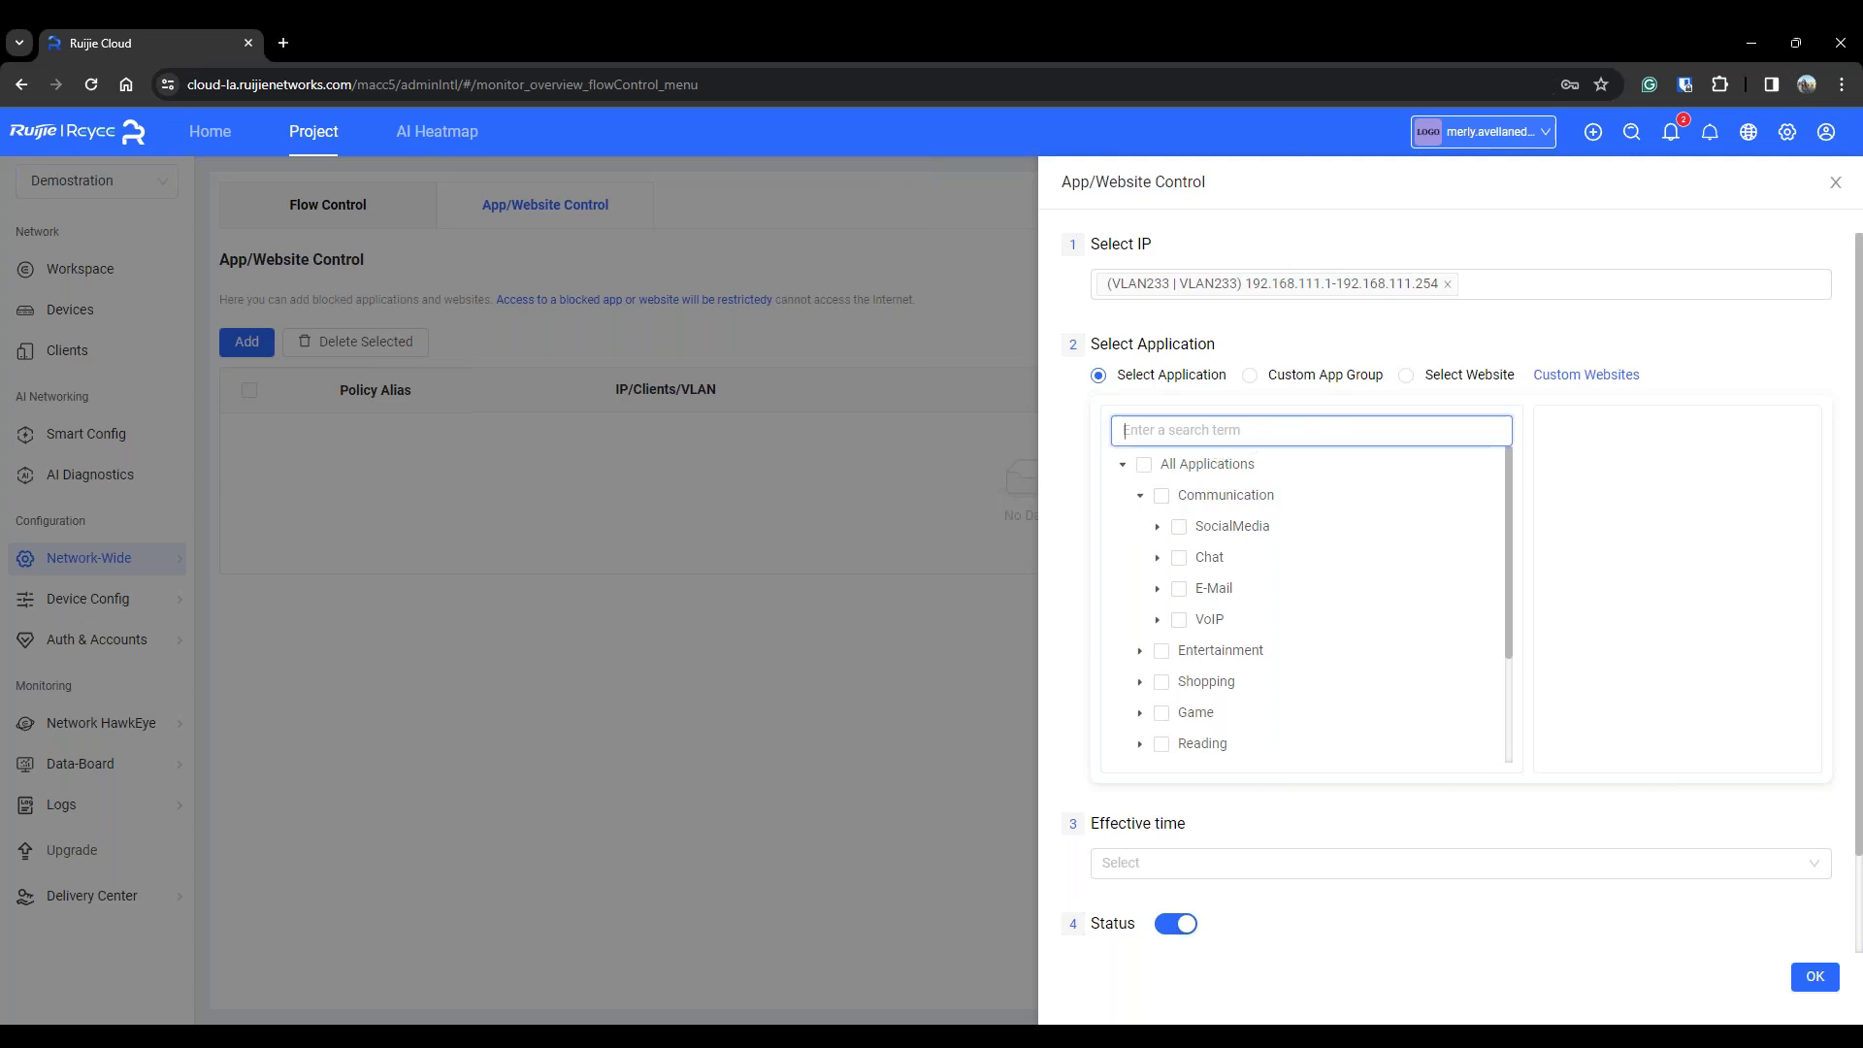
pyautogui.write('fa')
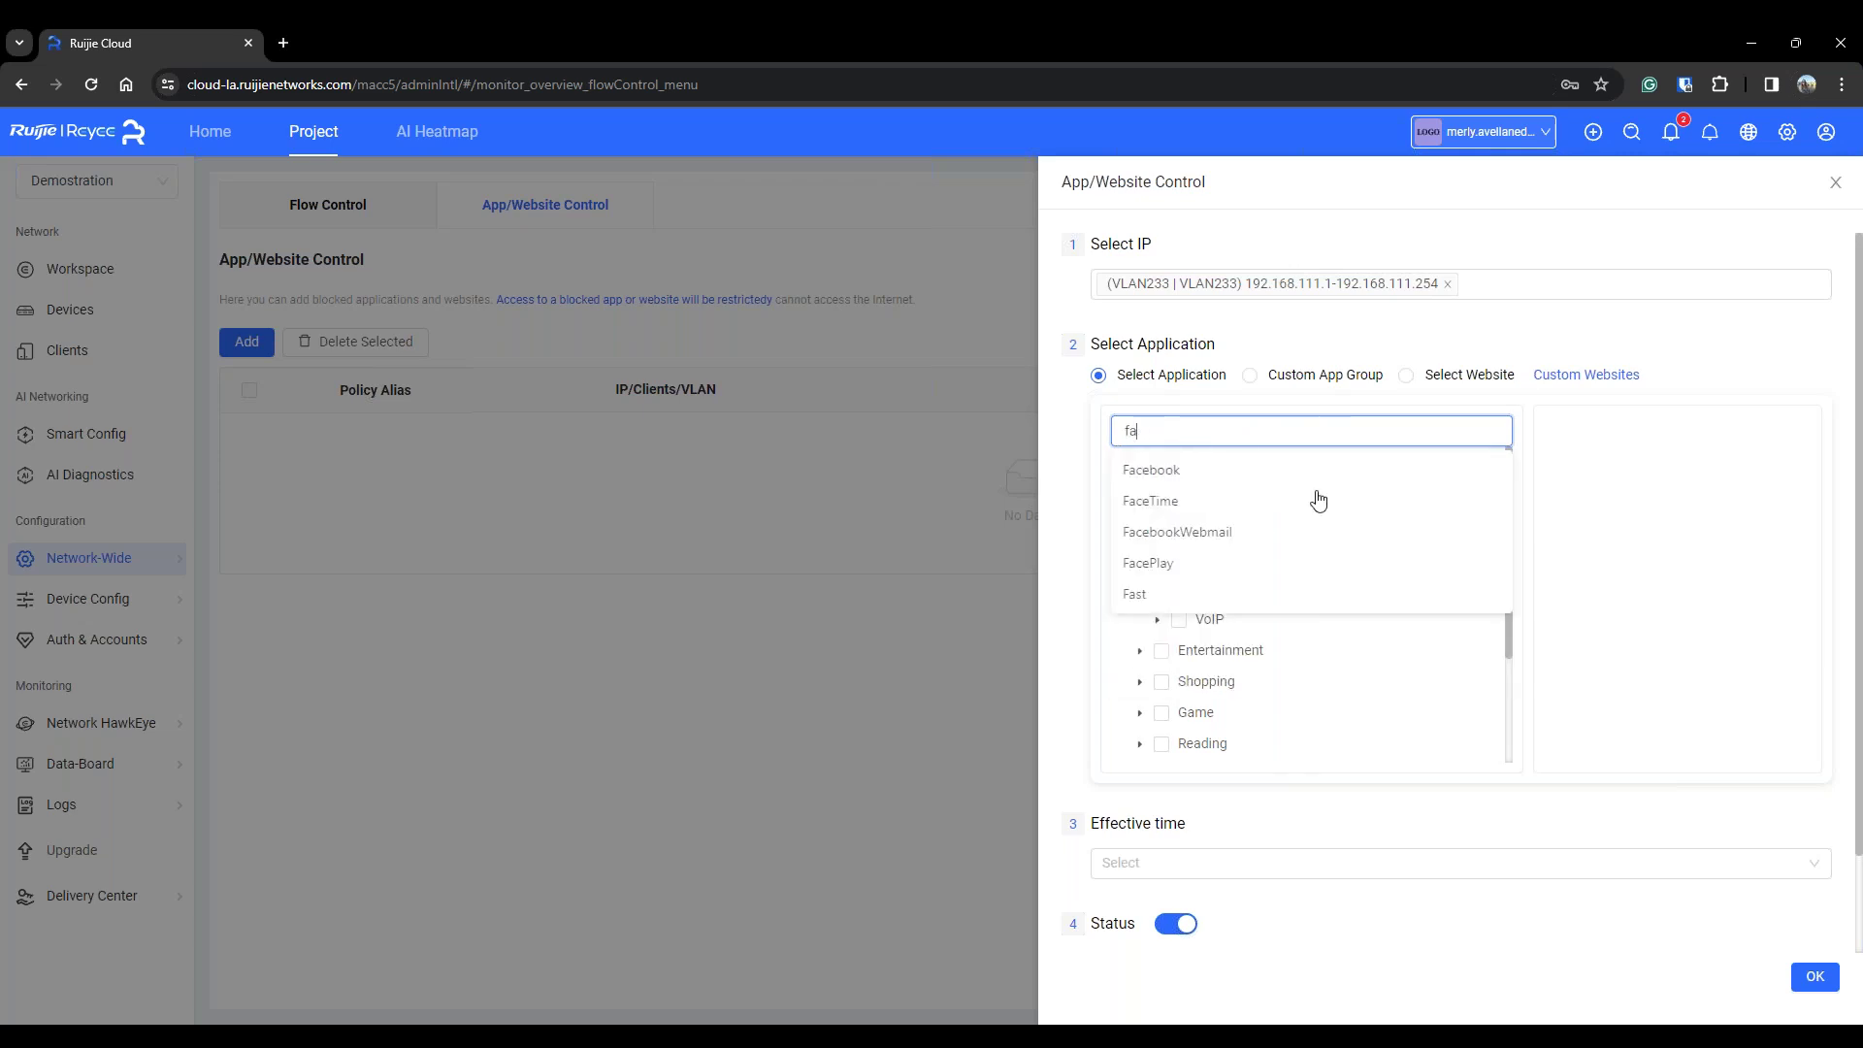
pyautogui.click(1331, 472)
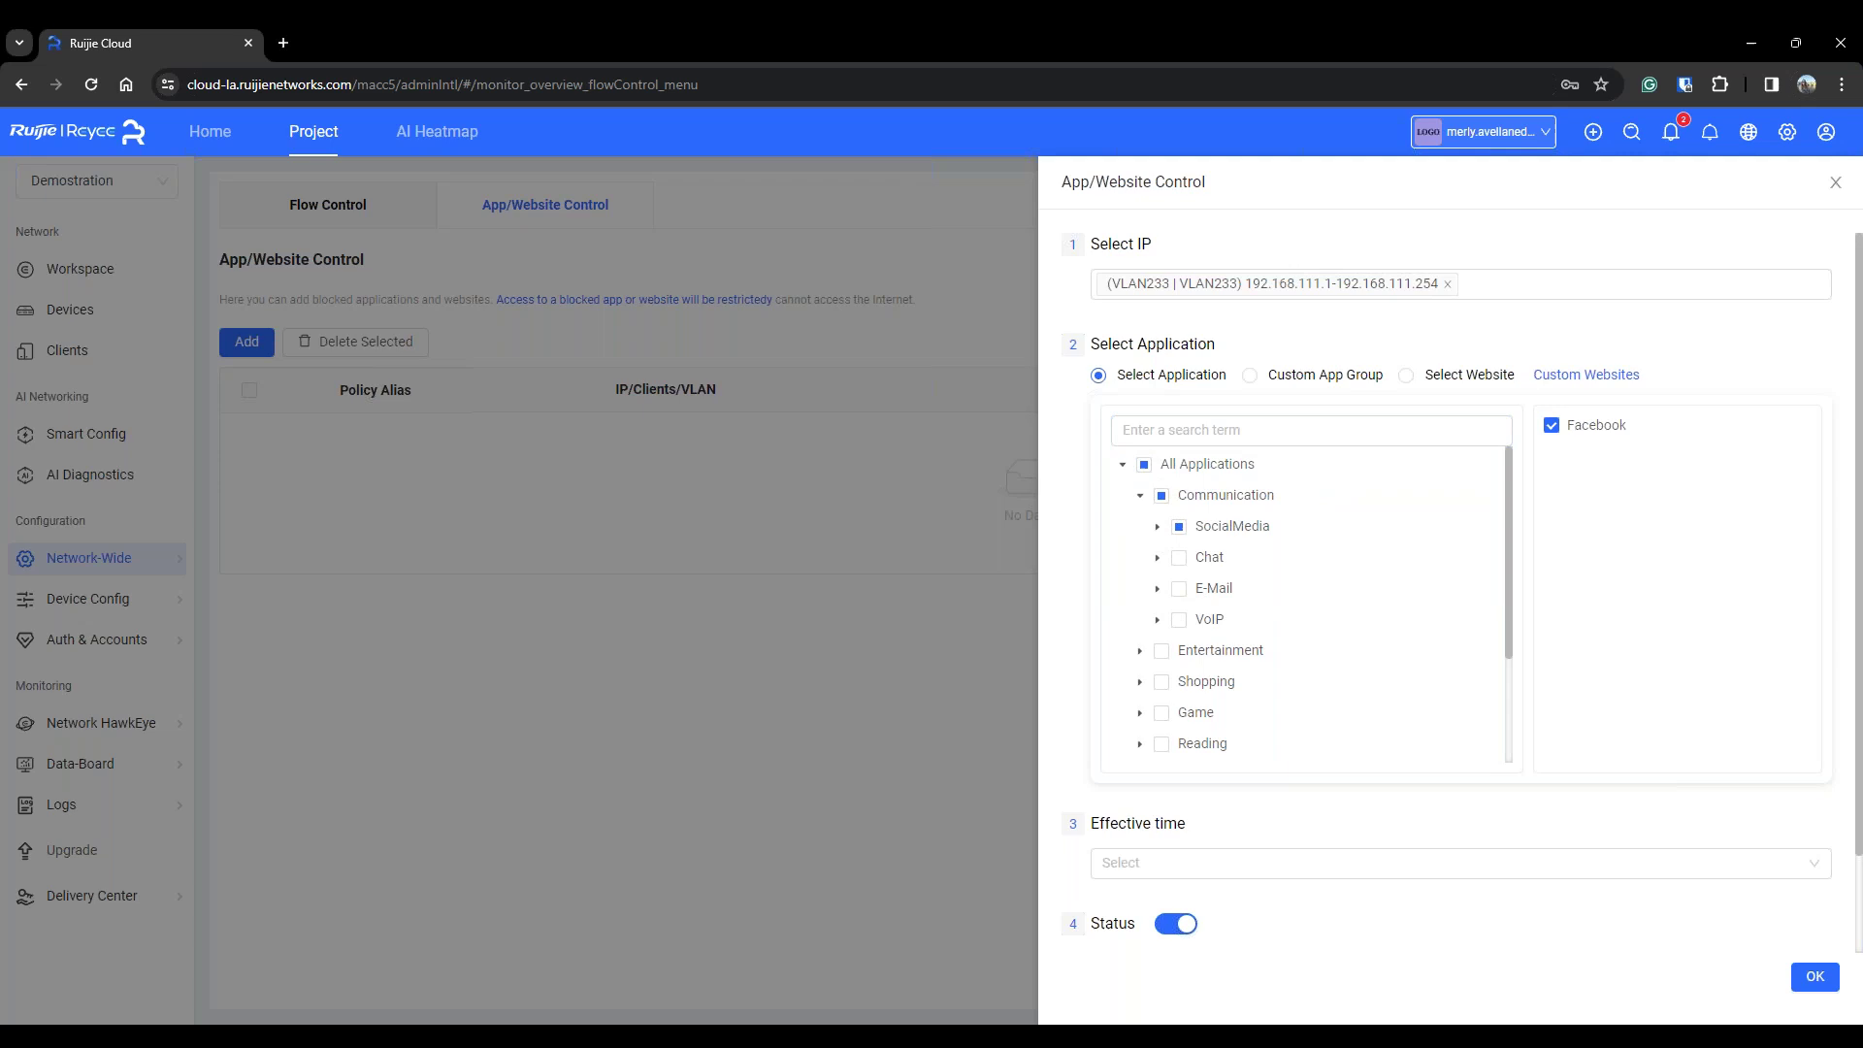
pyautogui.click(1158, 526)
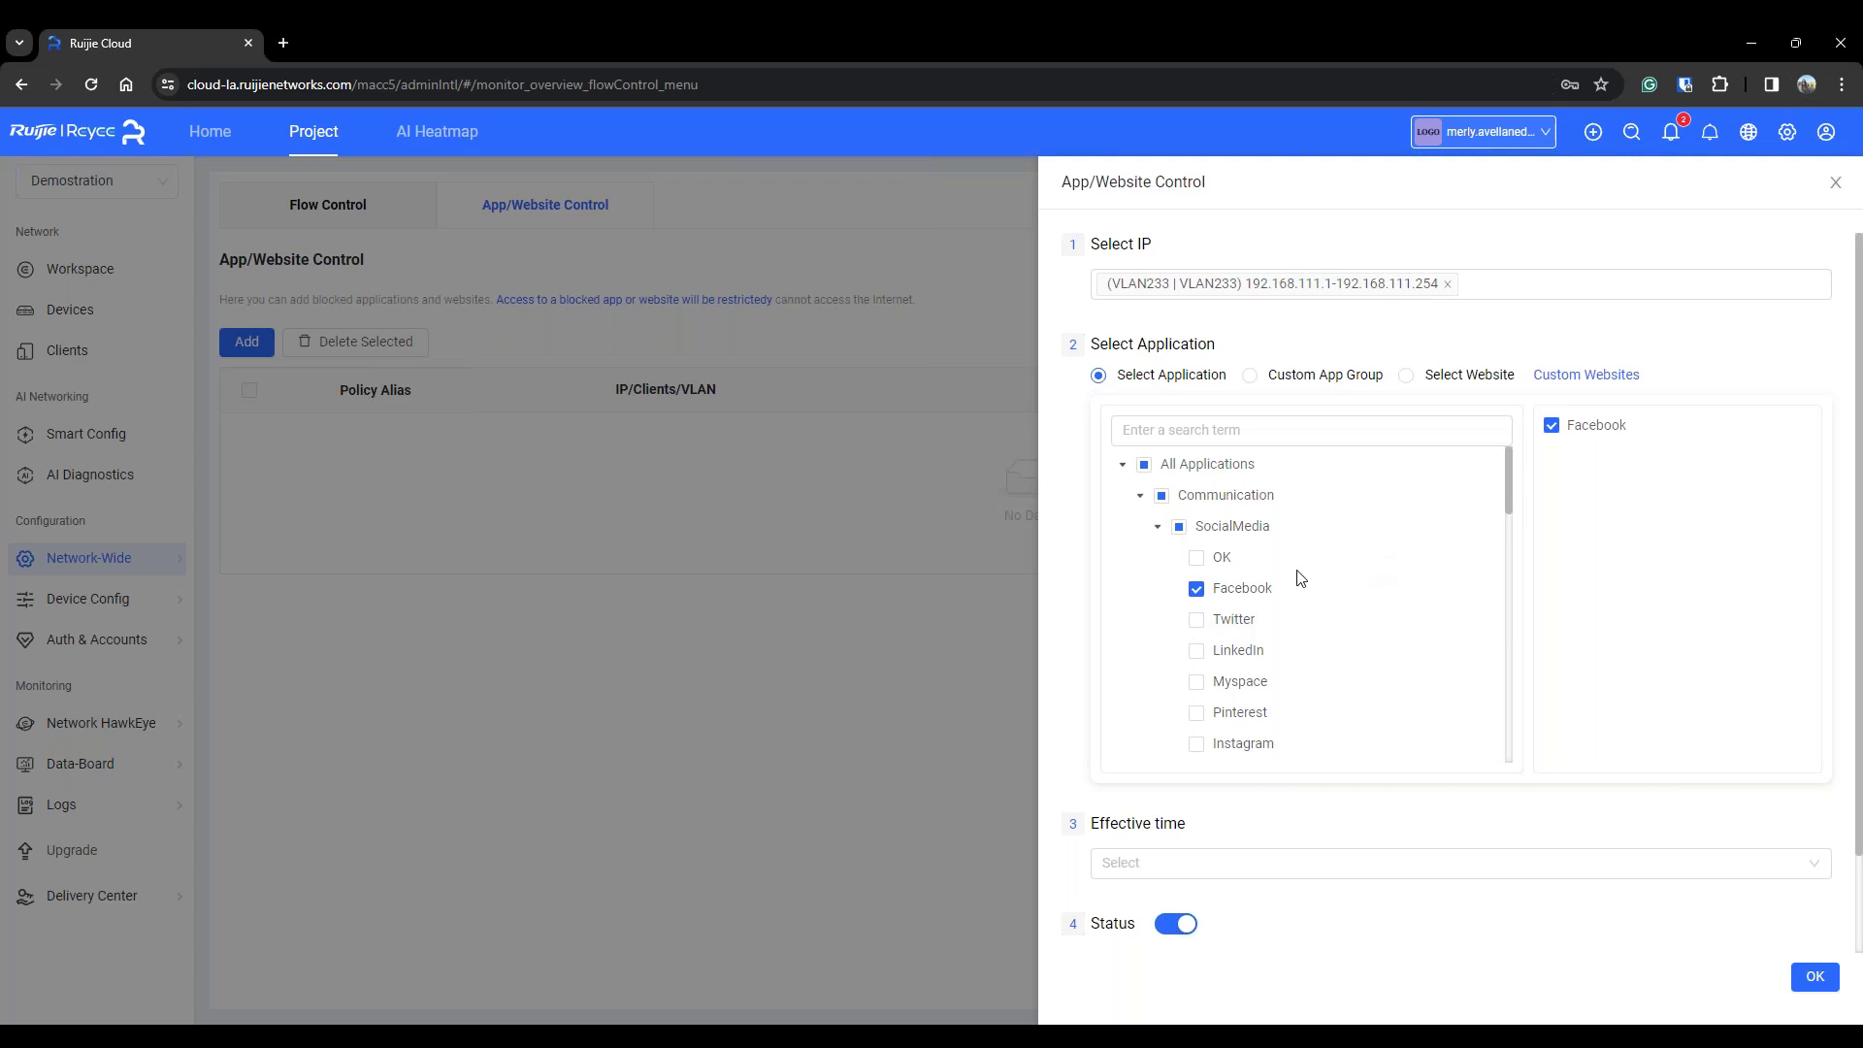
pyautogui.scroll(-1, 1369, 553)
pyautogui.click(1196, 523)
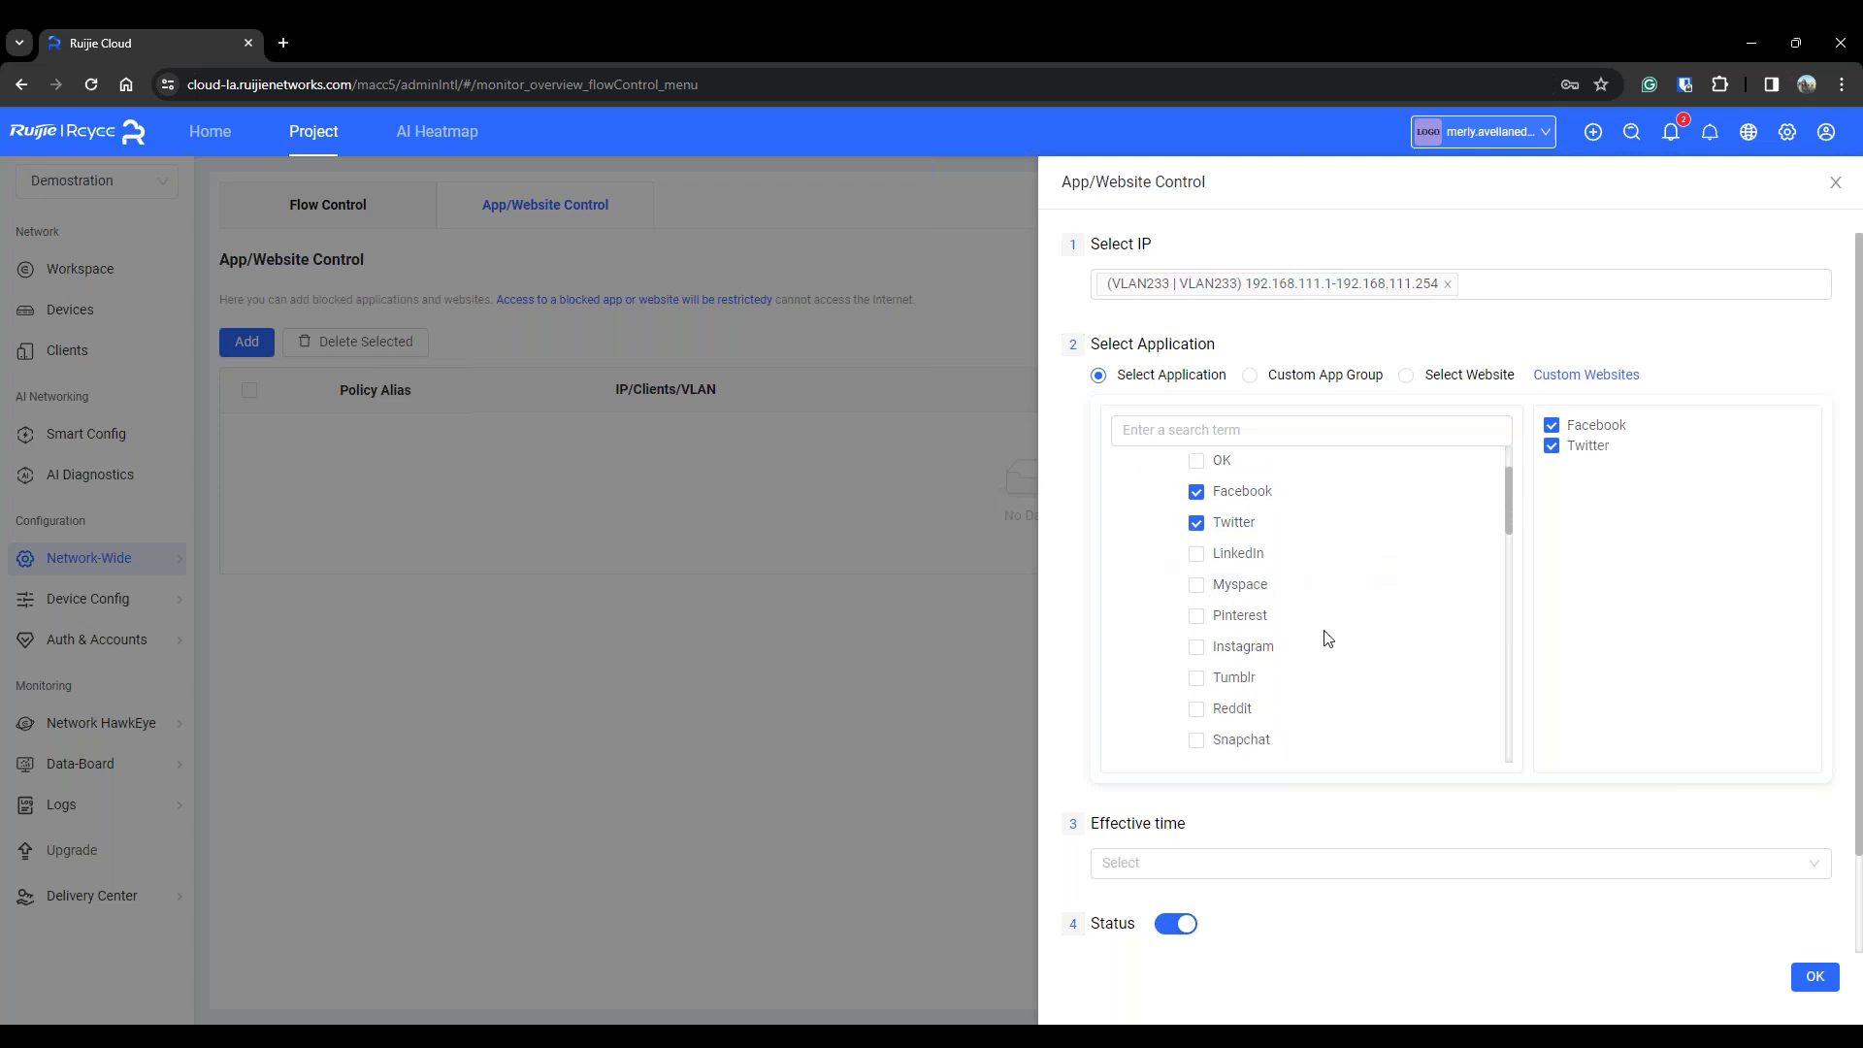
pyautogui.scroll(-2, 1286, 573)
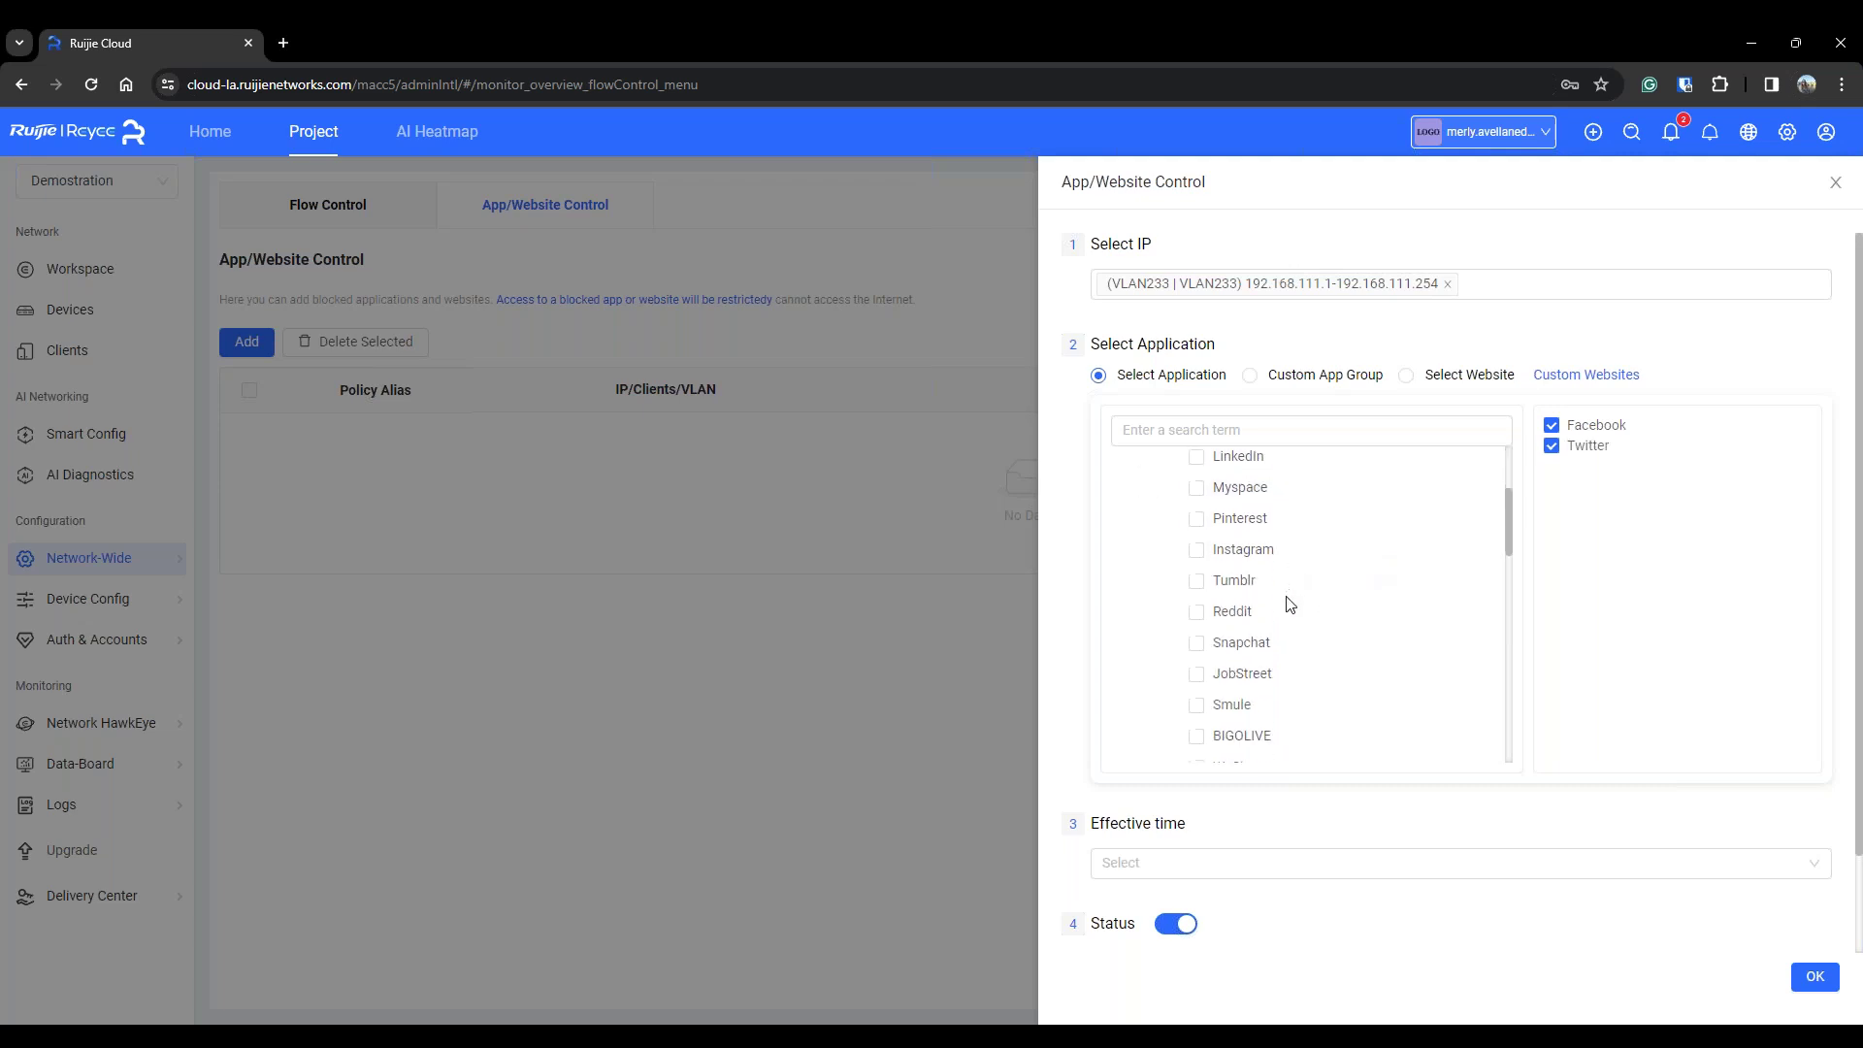
pyautogui.click(1197, 550)
# Search for 'netfli' and add Netflix to the blocked applications
pyautogui.scroll(-10, 1346, 582)
pyautogui.scroll(12, 1344, 644)
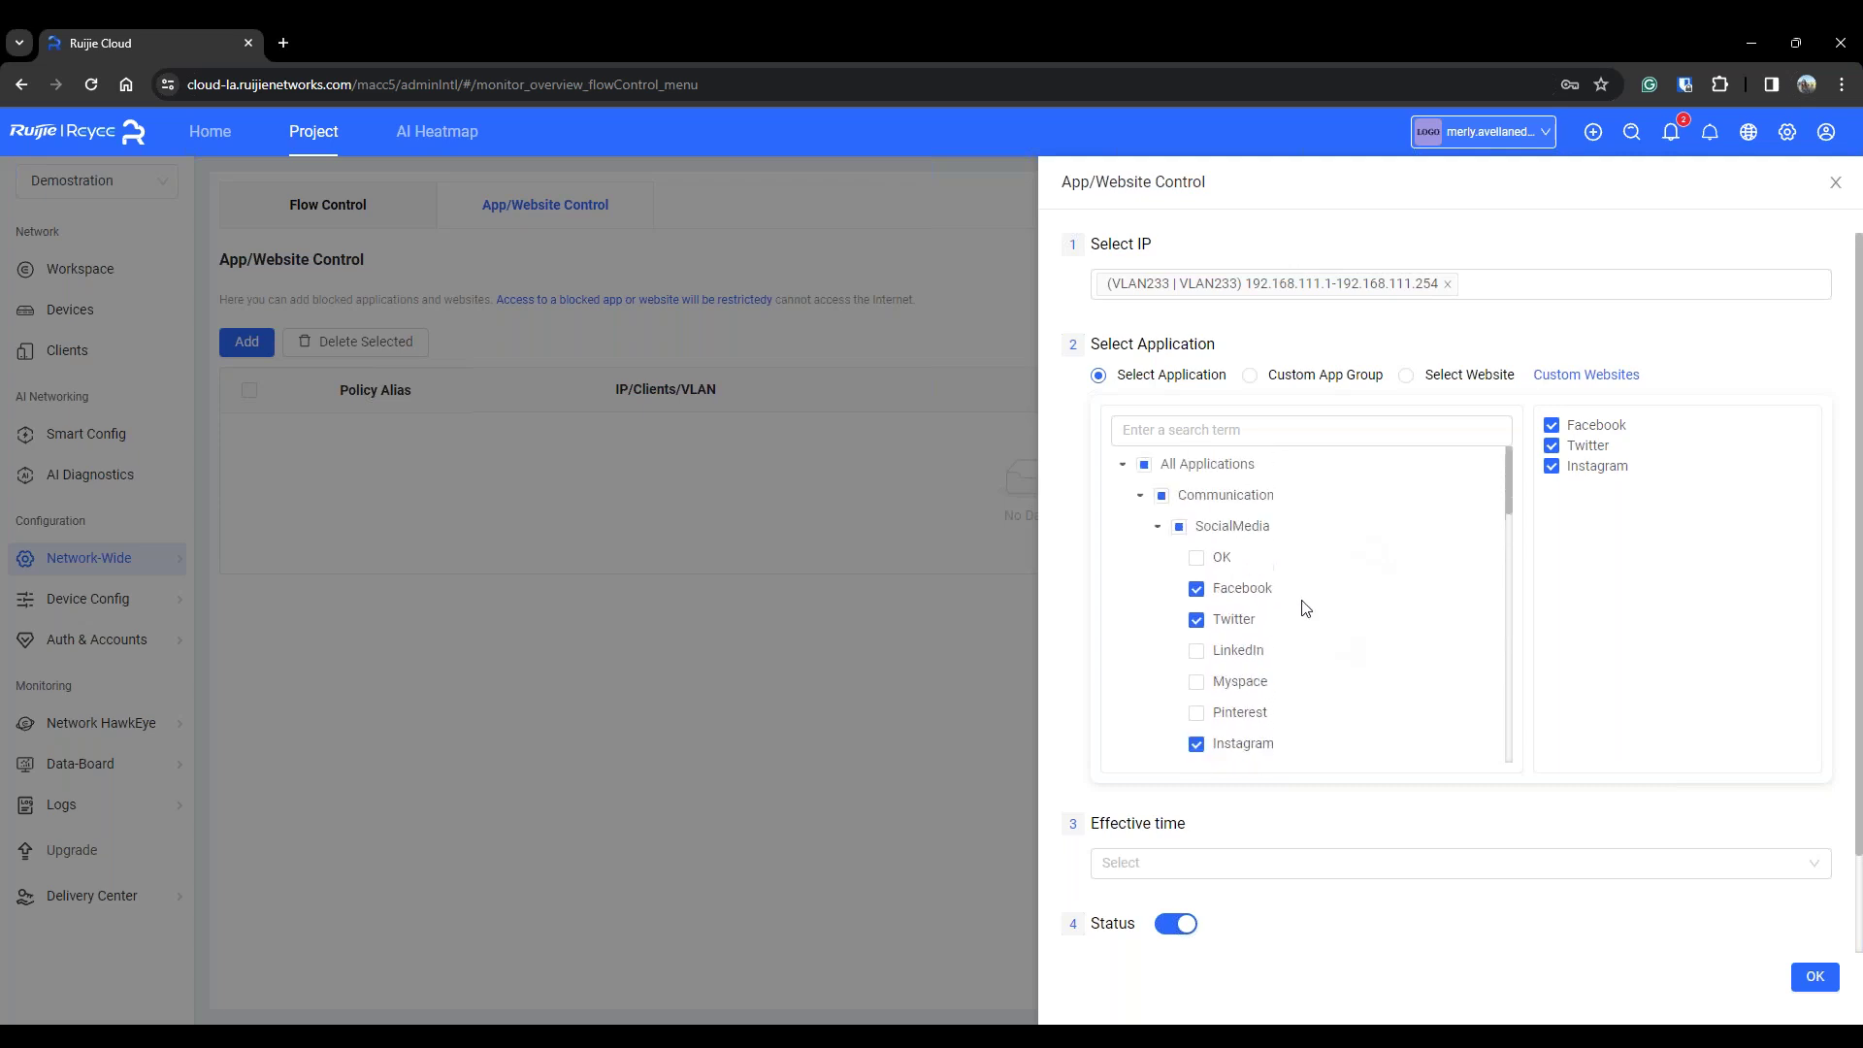
pyautogui.scroll(-2, 1262, 572)
pyautogui.scroll(-8, 1236, 561)
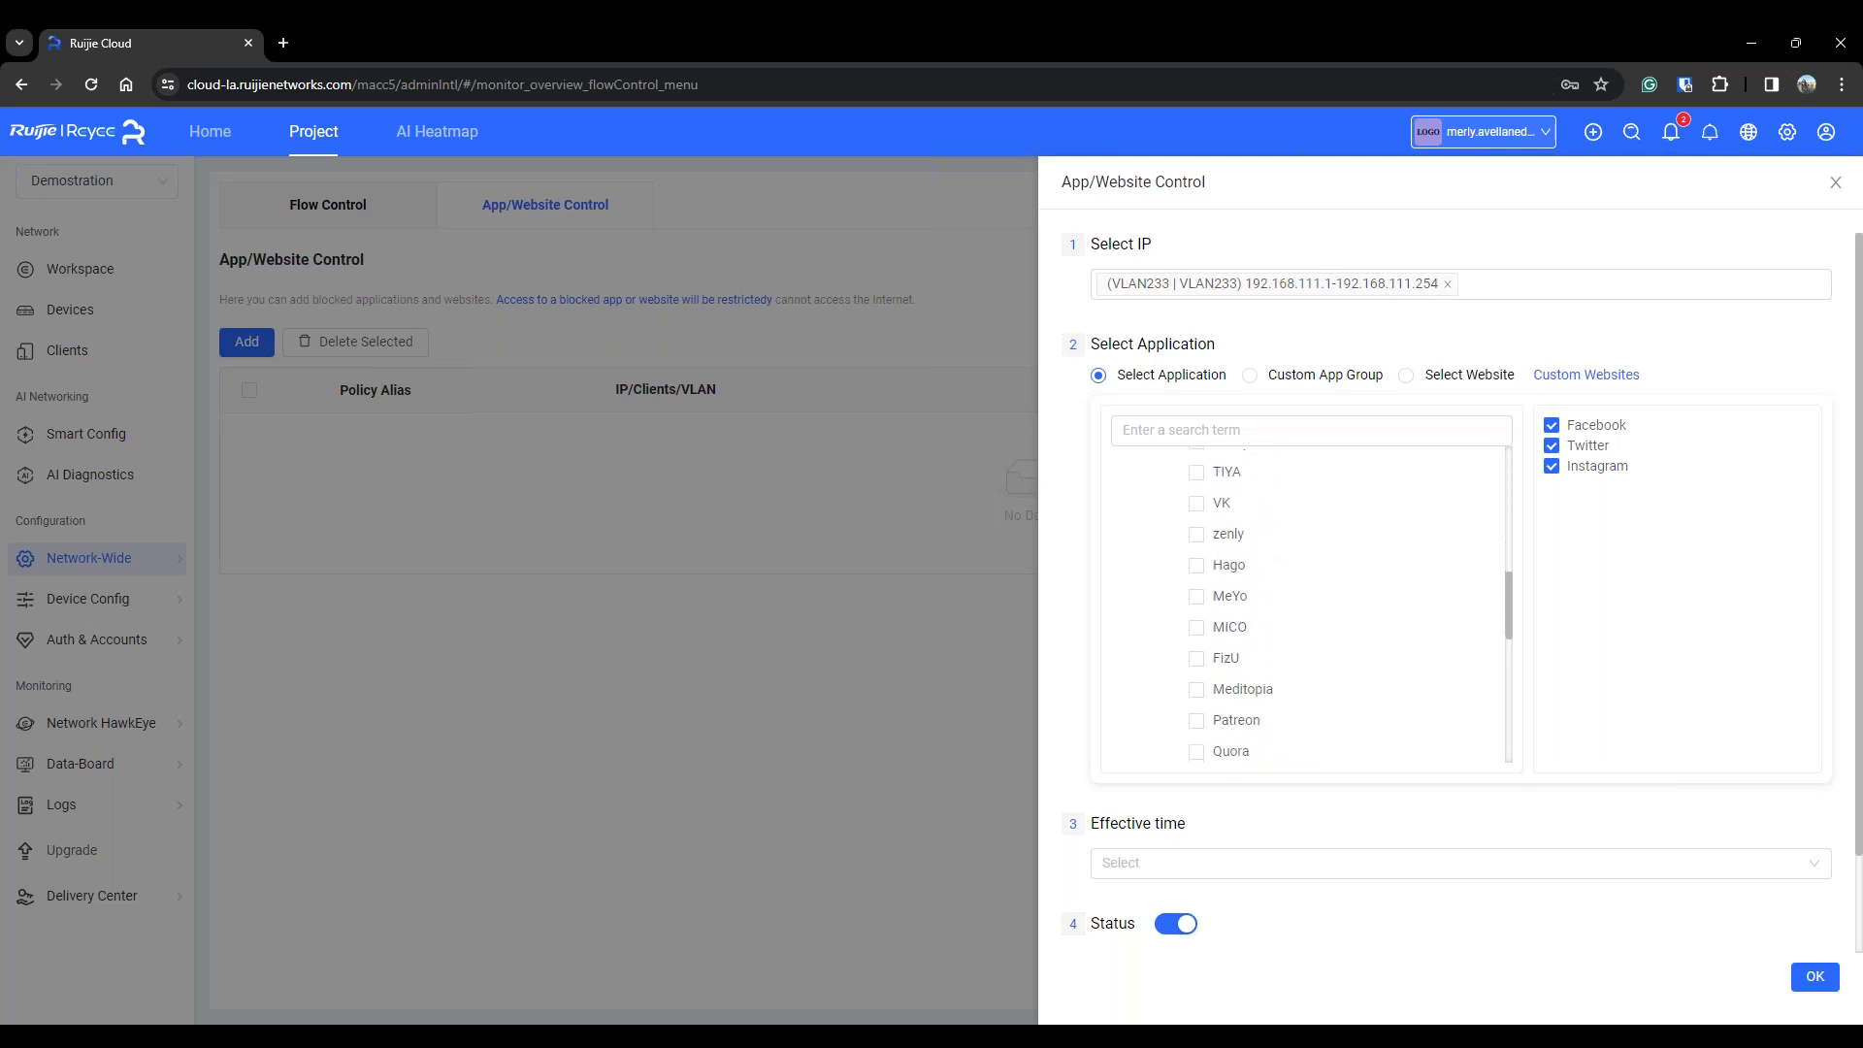
pyautogui.scroll(-3, 1261, 583)
pyautogui.scroll(5, 1262, 583)
pyautogui.click(1212, 430)
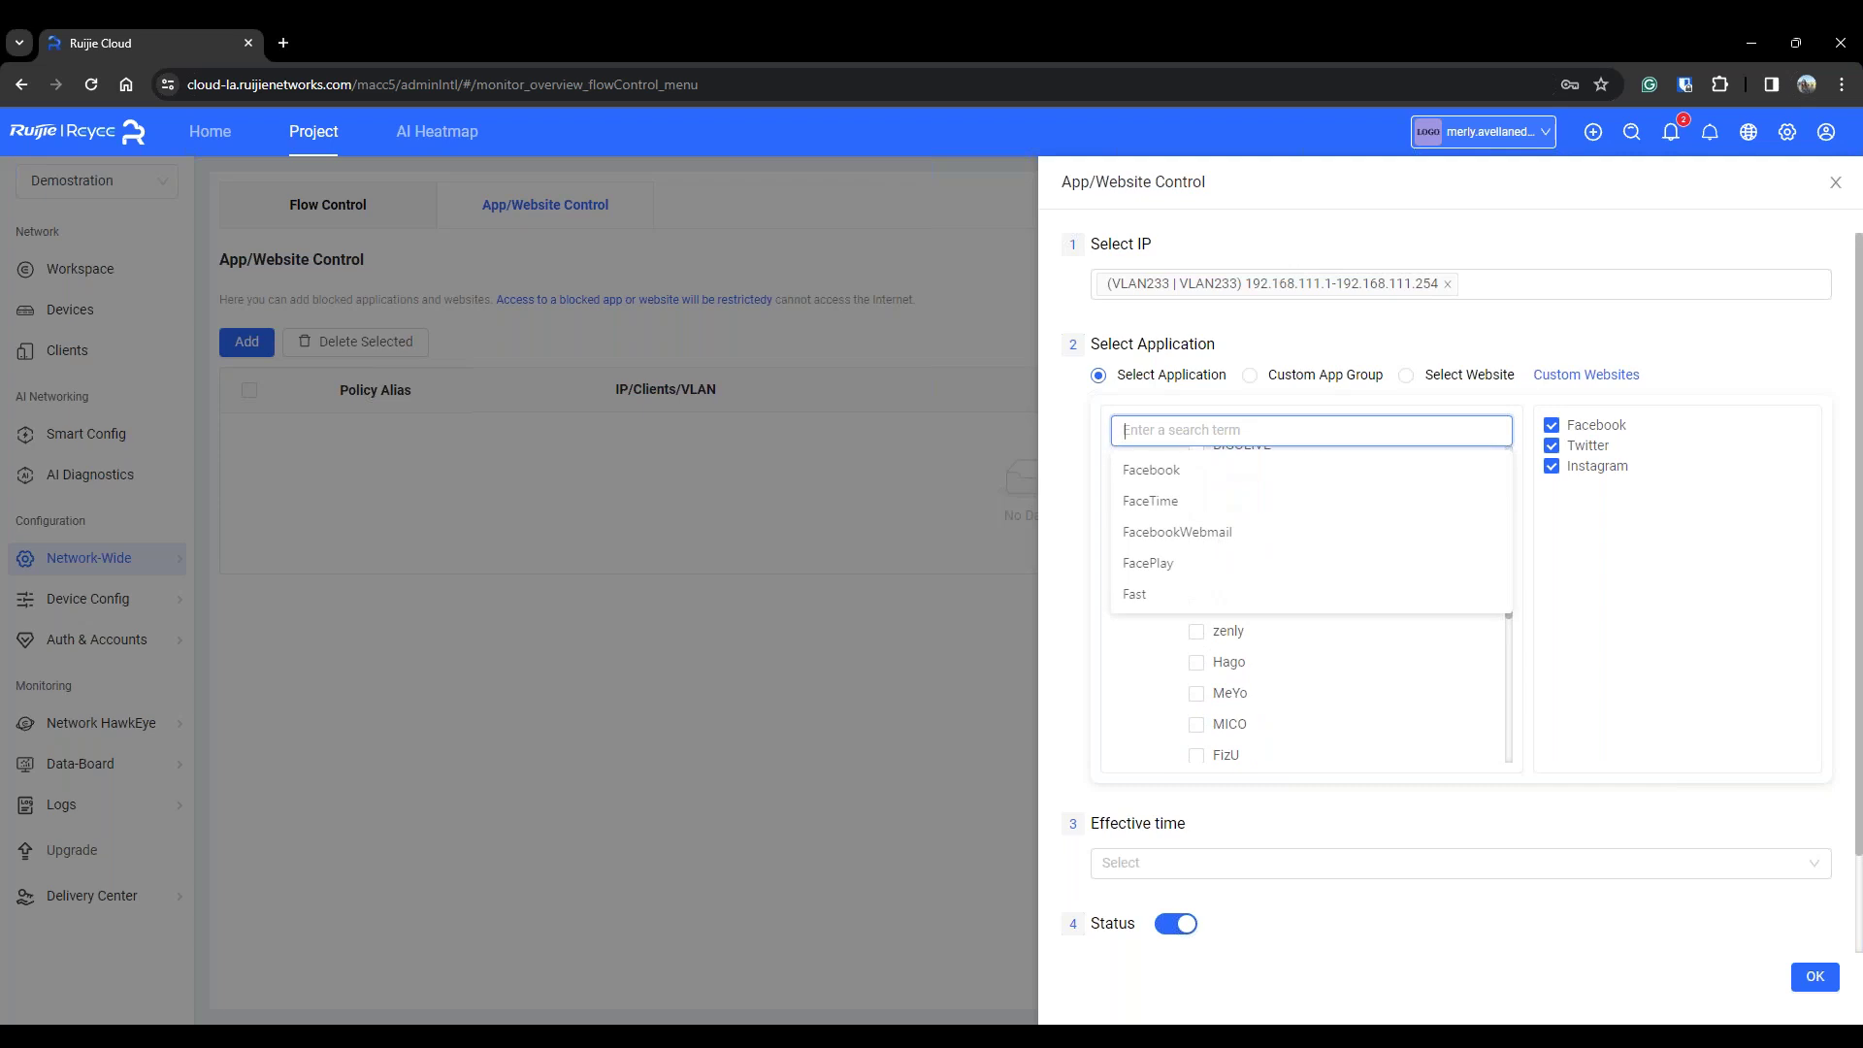
pyautogui.write('netfli')
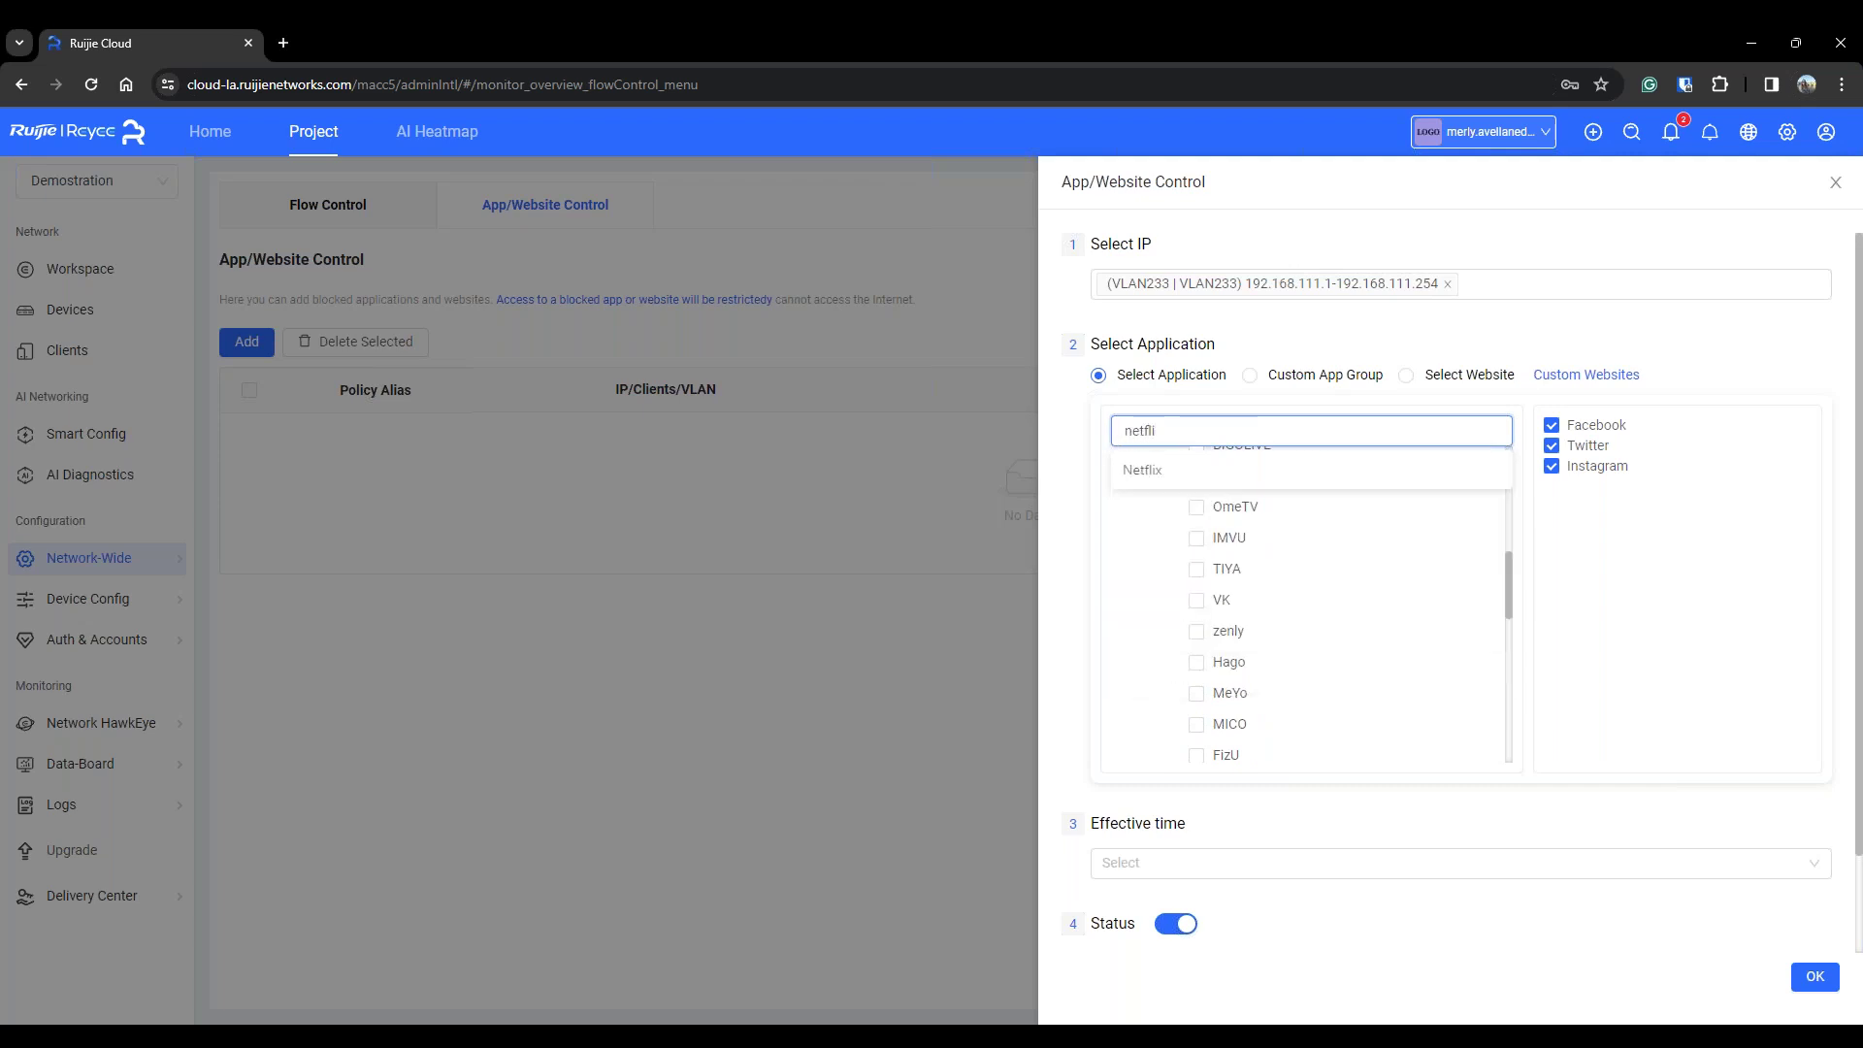
pyautogui.click(1238, 485)
# Search for 'youtu' and add GoogleVideo|YouTube to the blocked applications
pyautogui.scroll(5, 1393, 582)
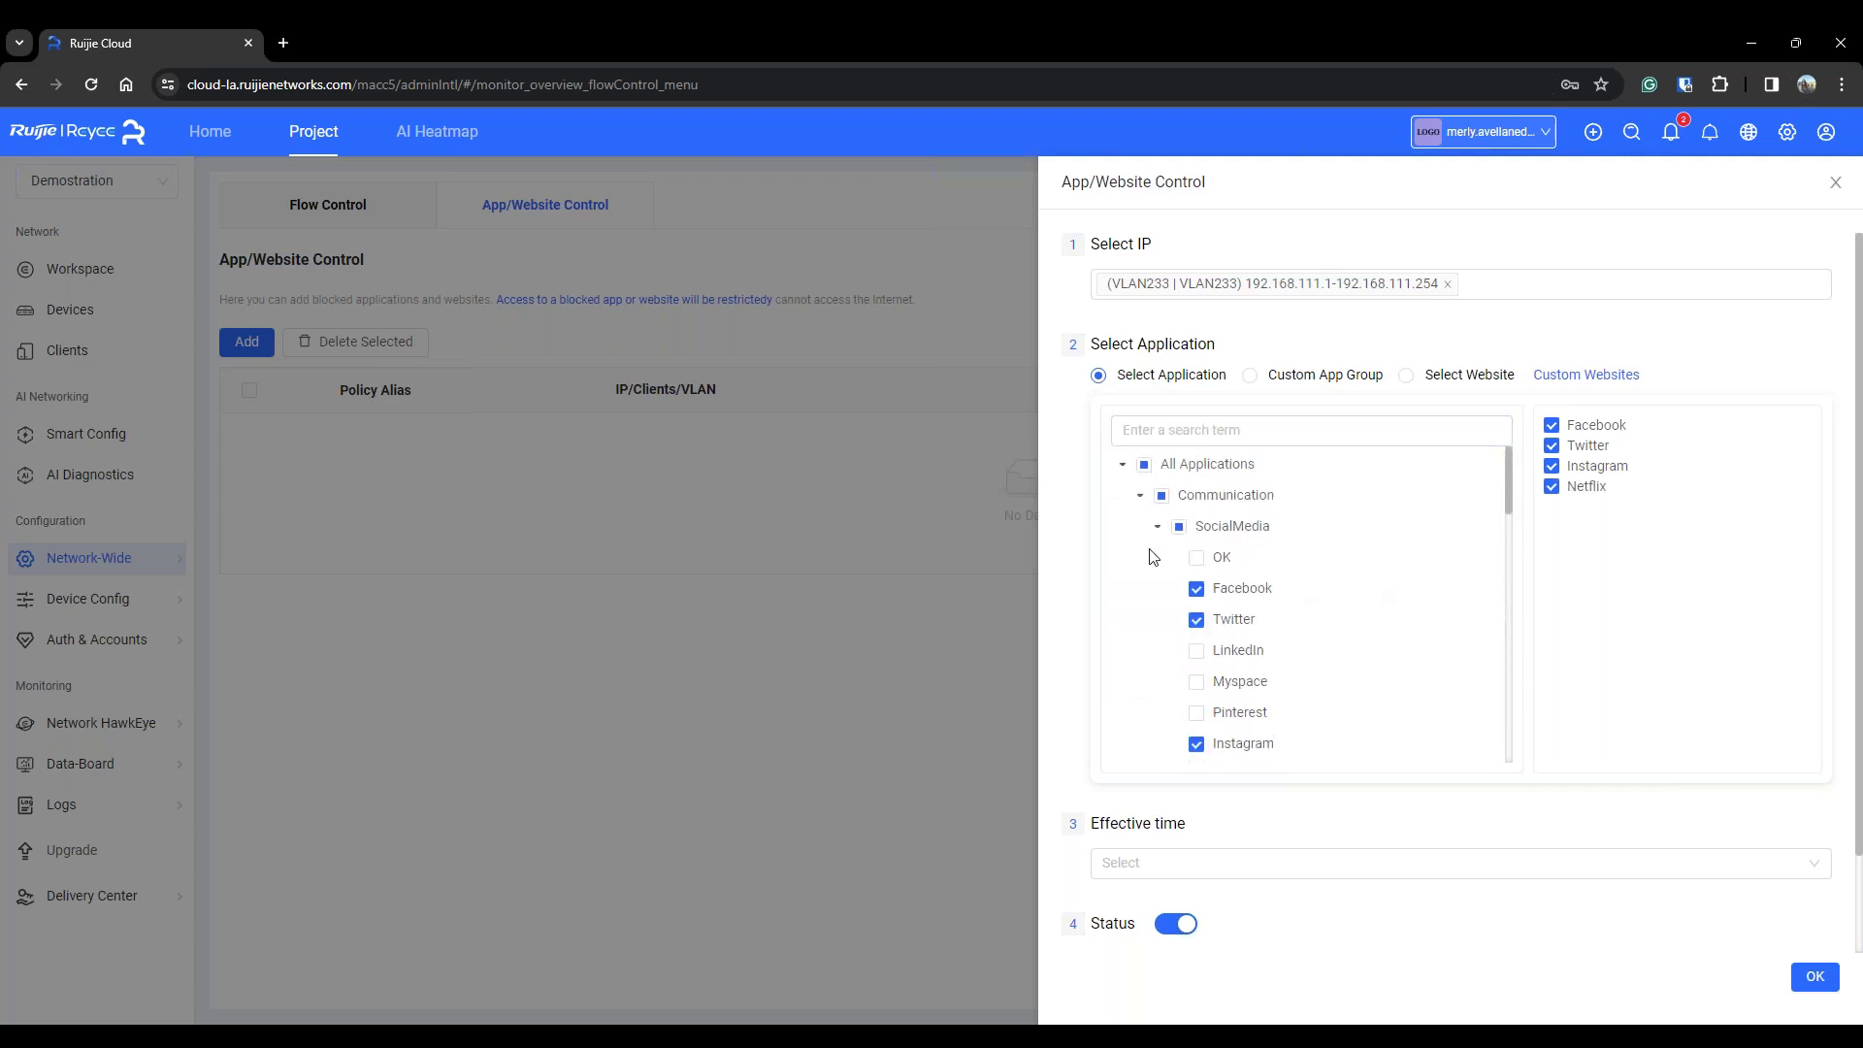
pyautogui.click(1158, 526)
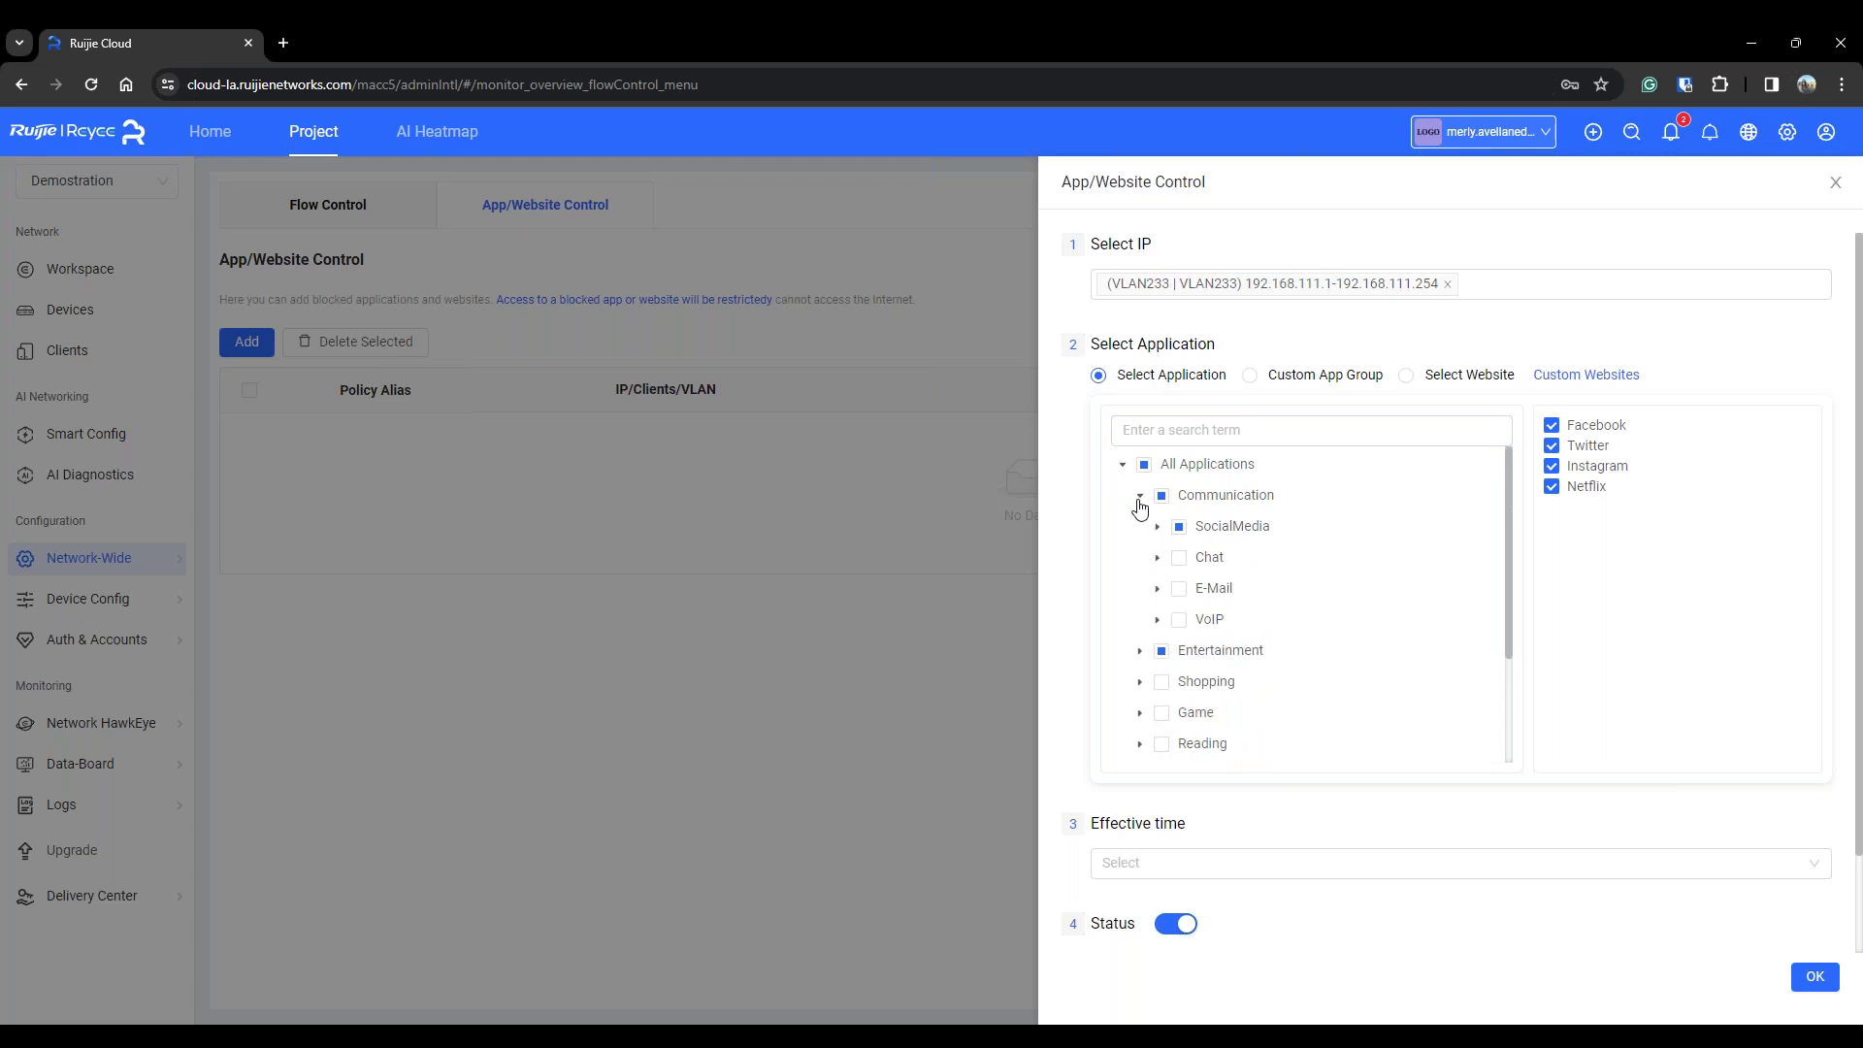
pyautogui.click(1141, 651)
pyautogui.click(1158, 681)
pyautogui.scroll(-3, 1214, 660)
pyautogui.click(1234, 439)
pyautogui.write('youtube')
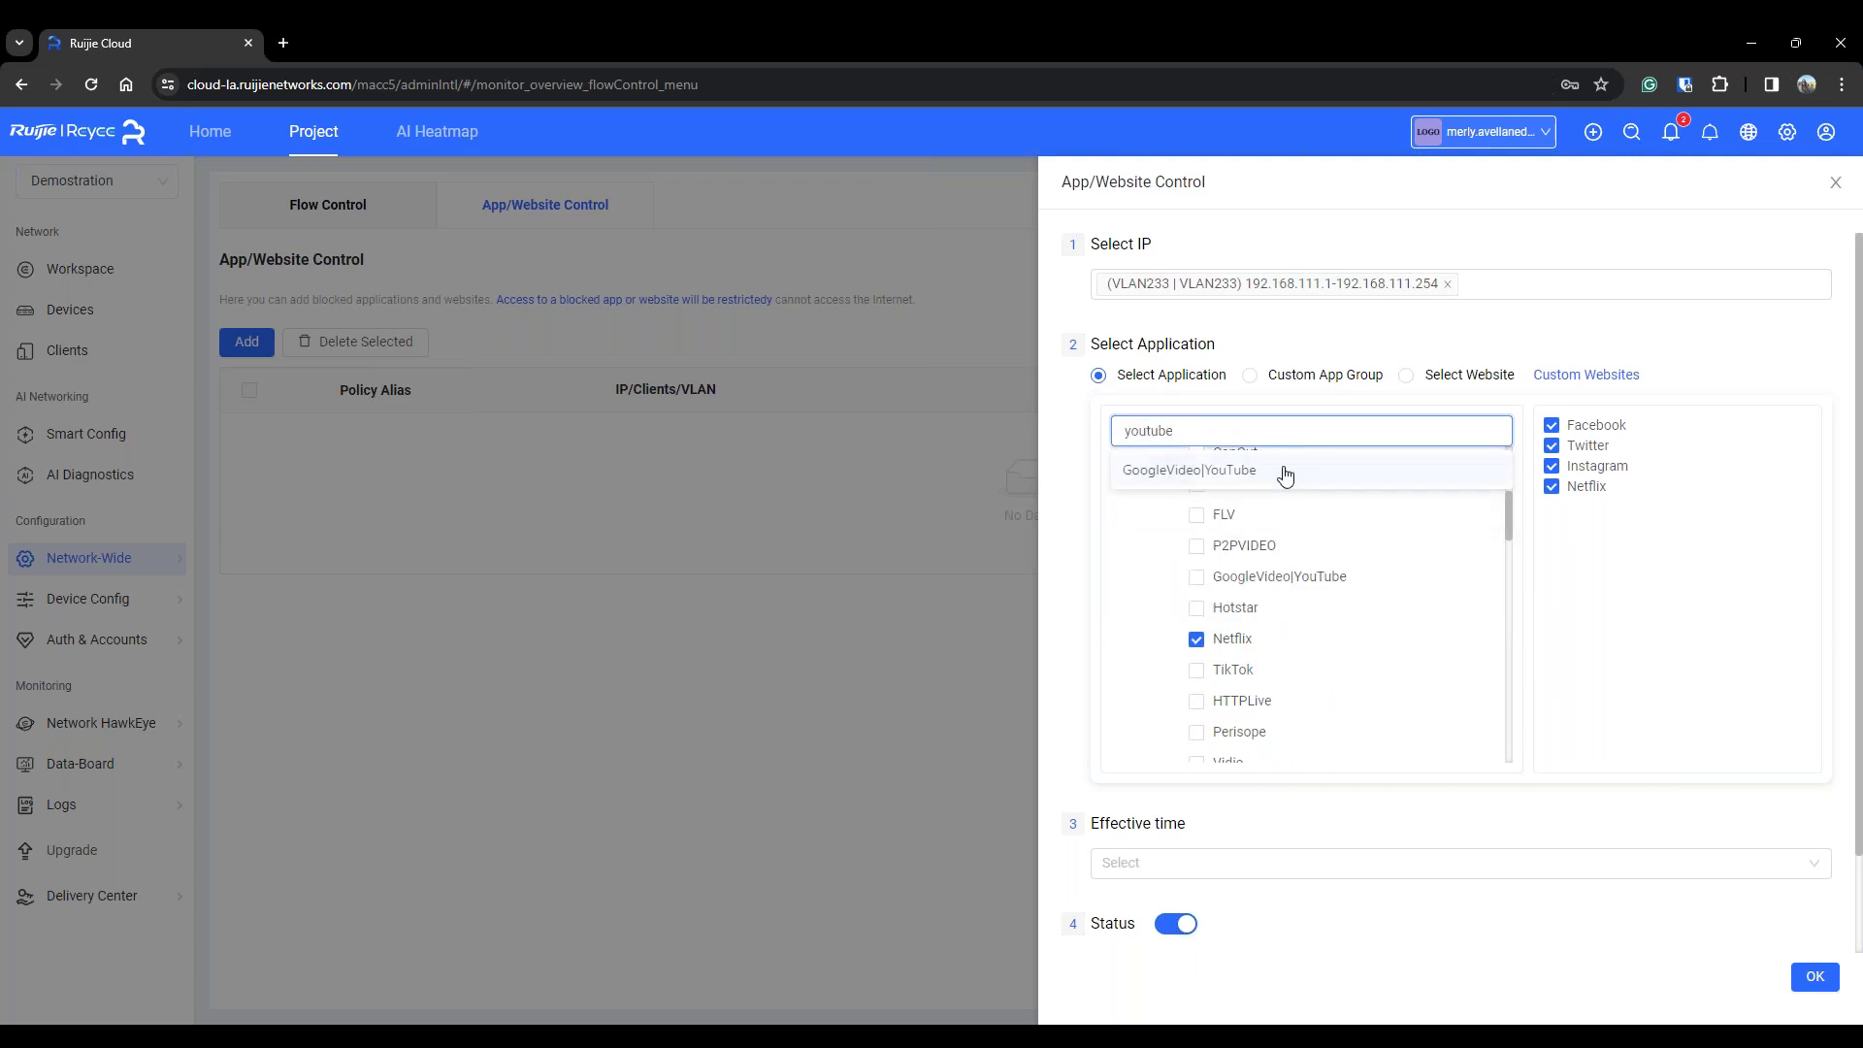
pyautogui.click(1279, 470)
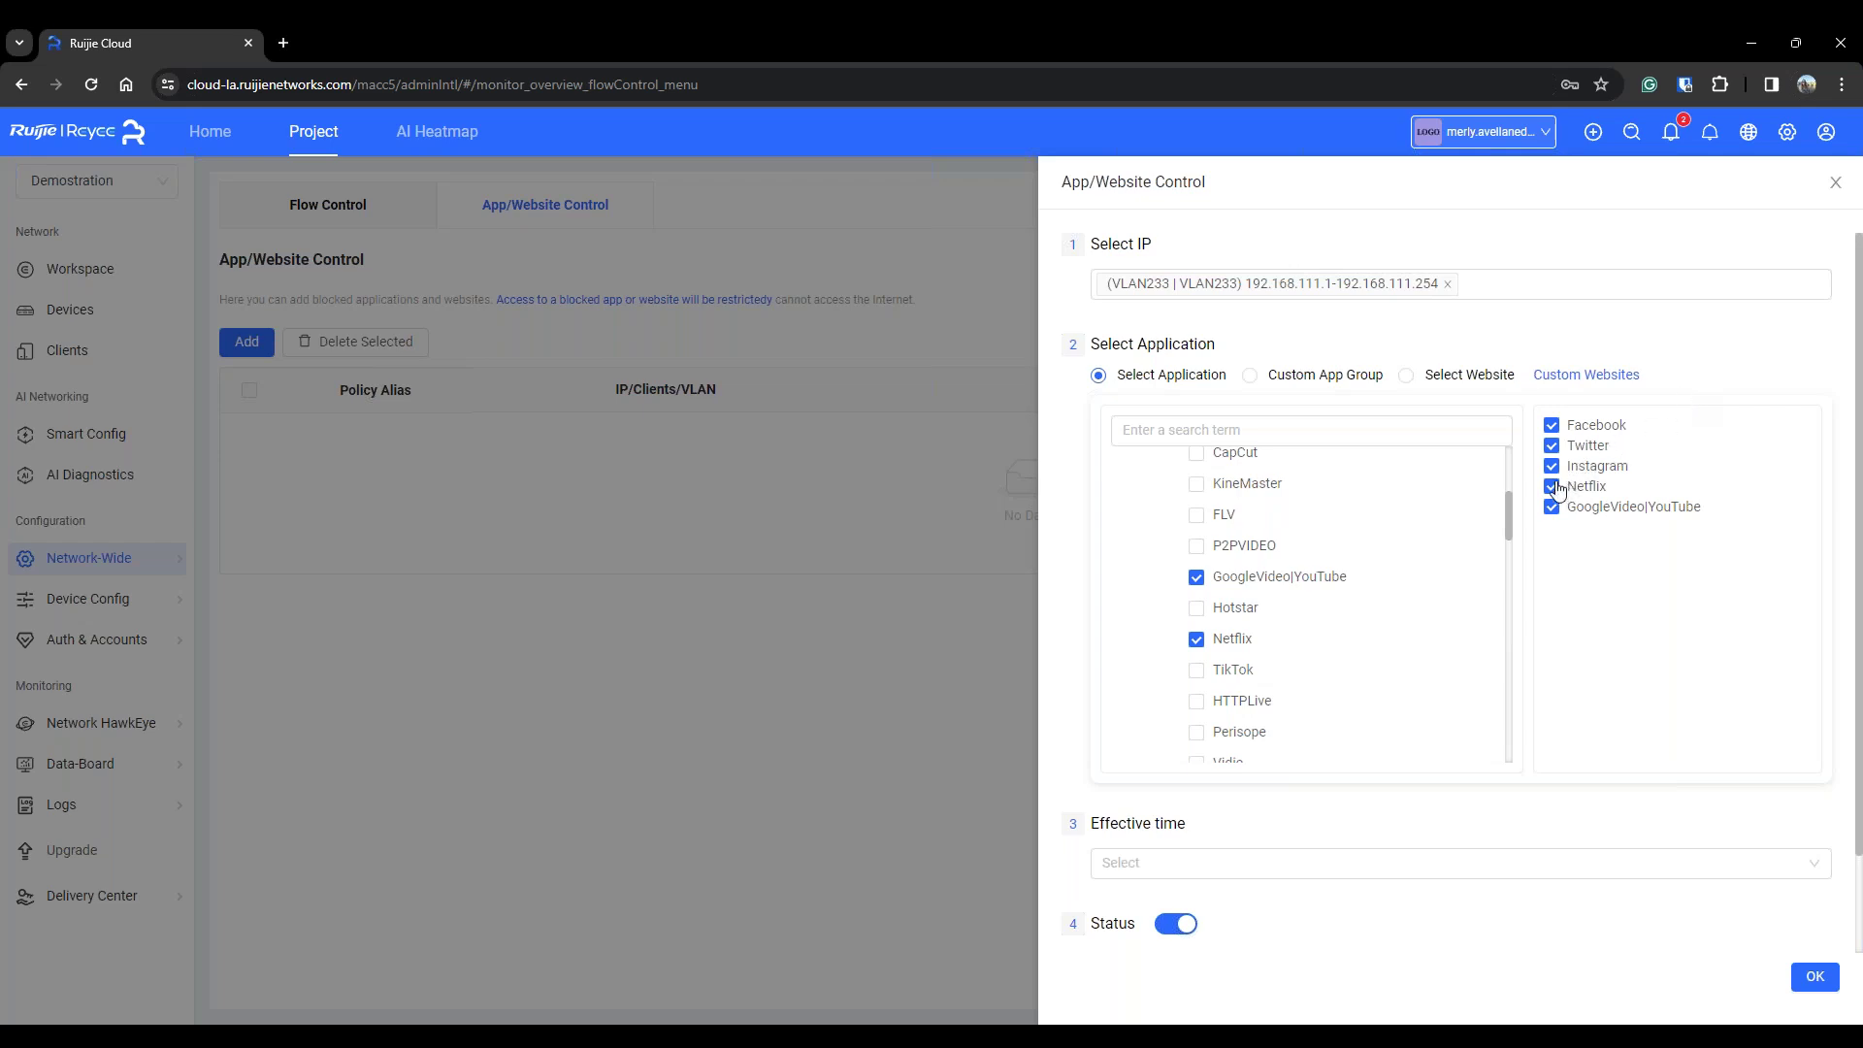
# Collapse the Entertainment and Communication categories and review the chosen applications
pyautogui.scroll(3, 1109, 482)
pyautogui.click(1141, 652)
pyautogui.click(1139, 497)
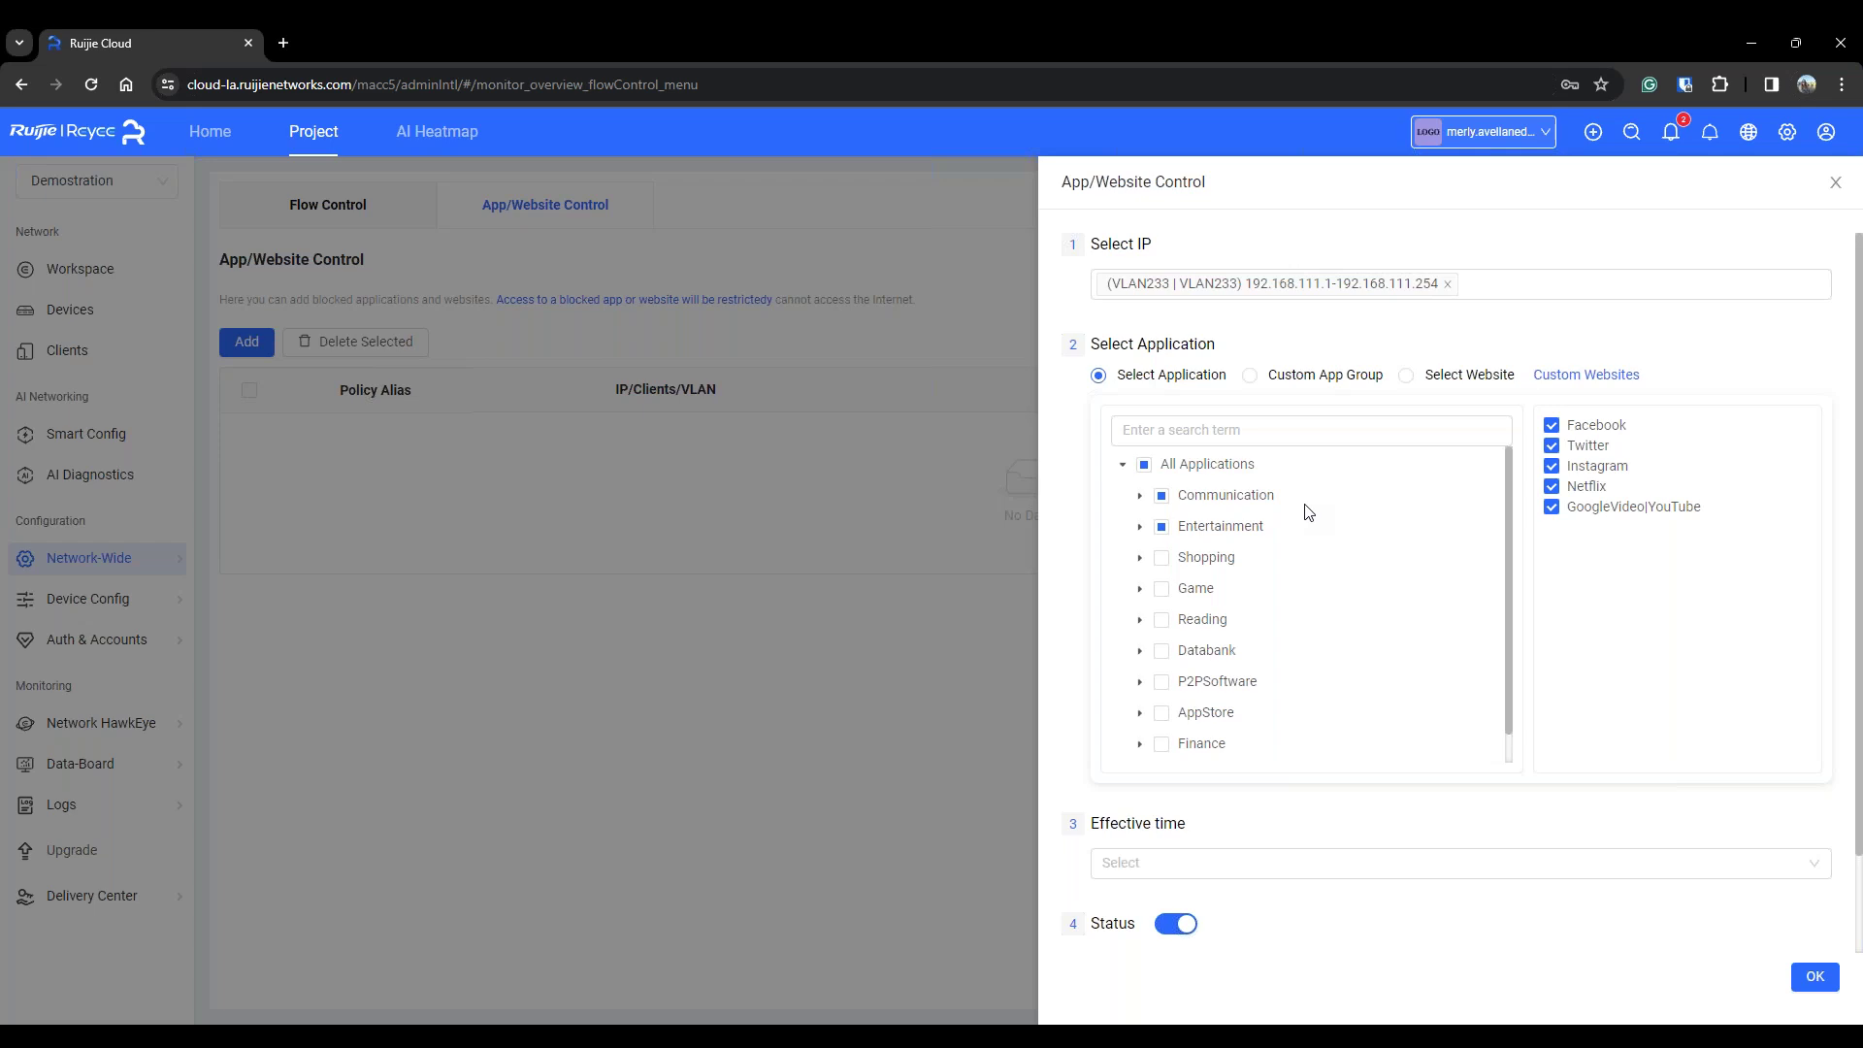
pyautogui.scroll(-1, 1327, 597)
pyautogui.scroll(1, 1327, 597)
pyautogui.scroll(-1, 1326, 595)
pyautogui.scroll(1, 1294, 551)
pyautogui.scroll(-1, 1248, 591)
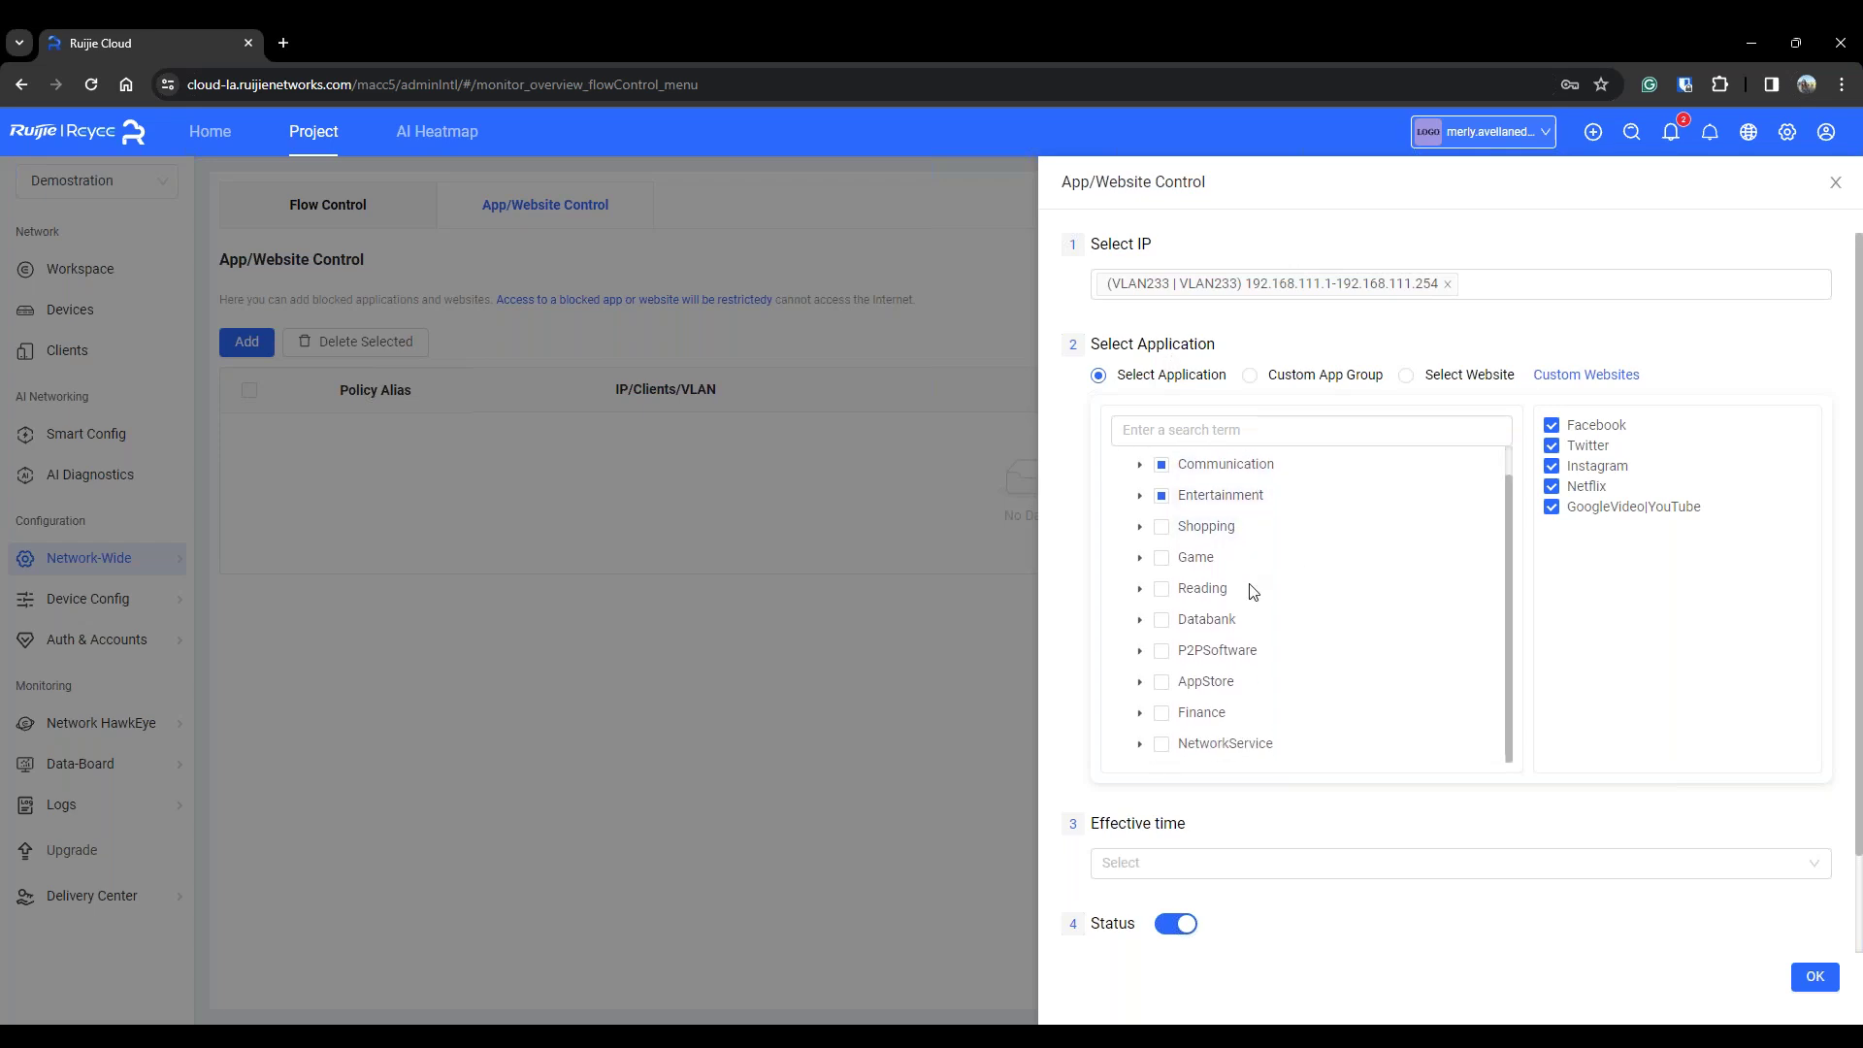
pyautogui.scroll(1, 1251, 572)
pyautogui.scroll(1, 1252, 573)
pyautogui.scroll(-1, 1290, 544)
pyautogui.scroll(-1, 1317, 568)
pyautogui.scroll(1, 1315, 599)
pyautogui.scroll(1, 1611, 480)
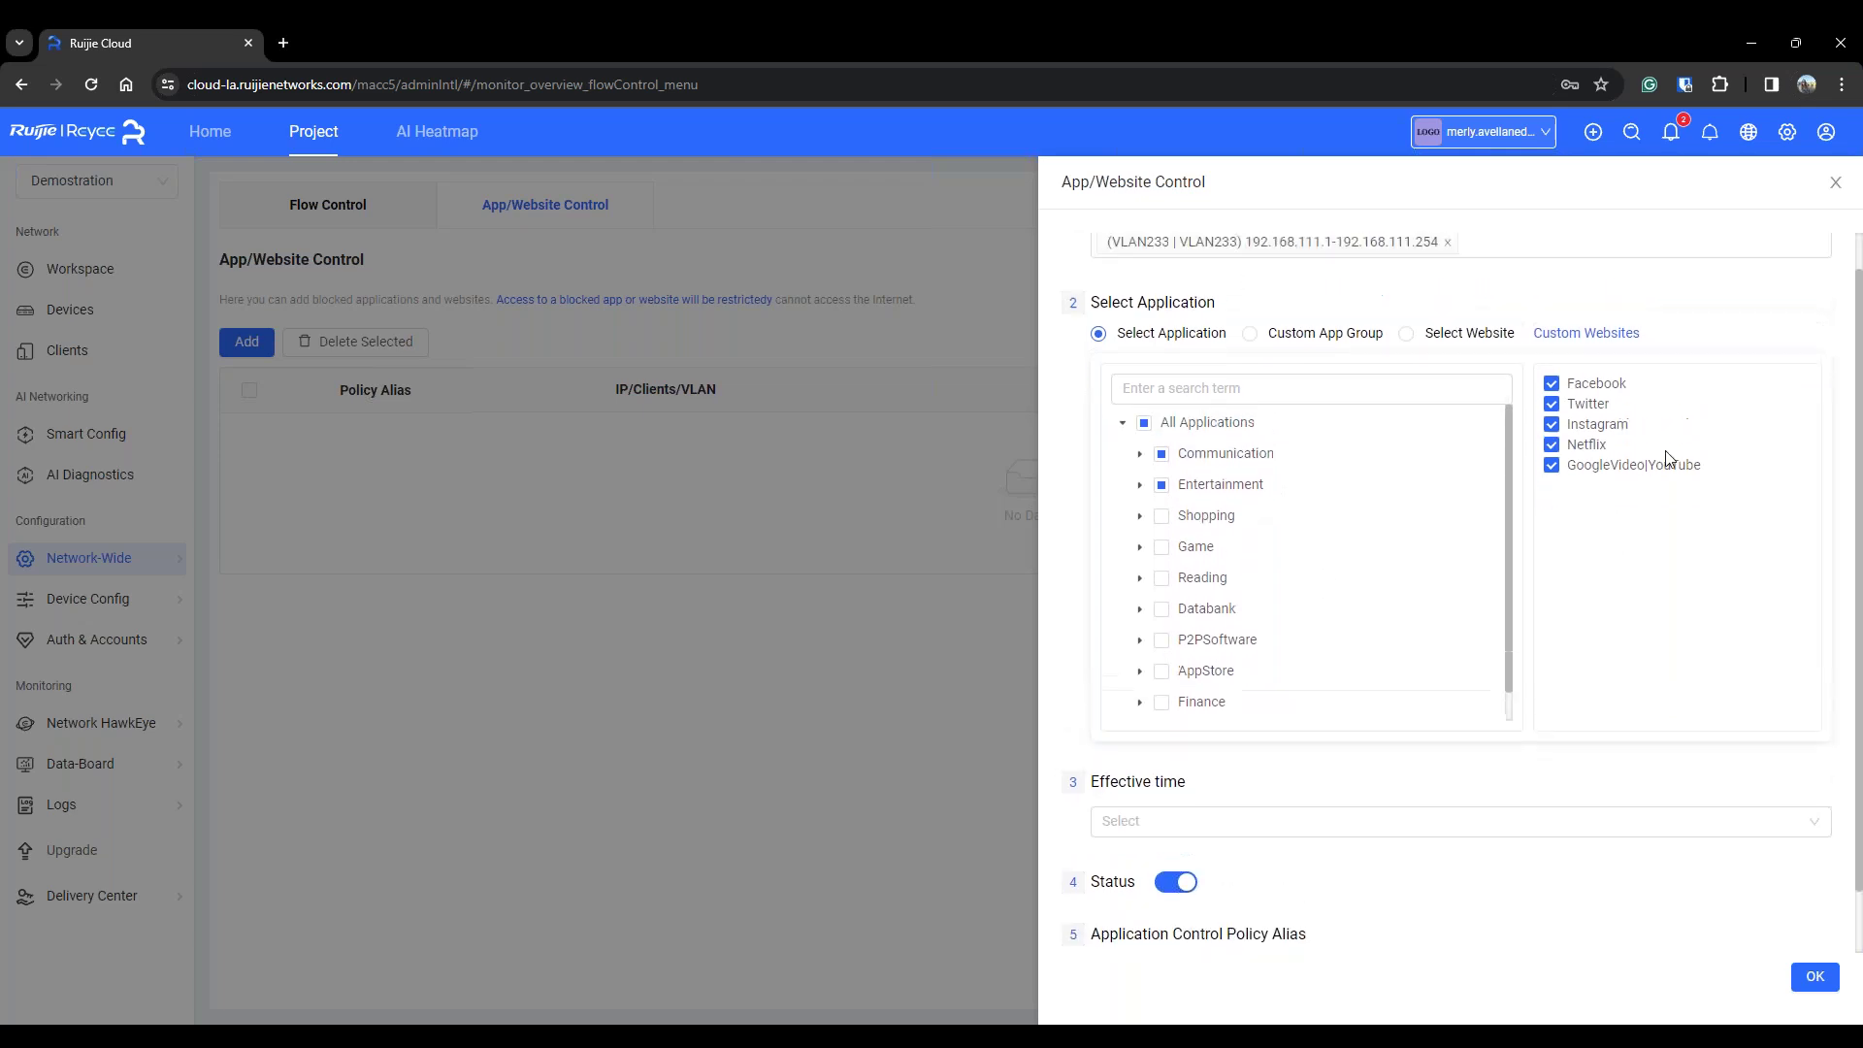
pyautogui.scroll(-1, 1682, 599)
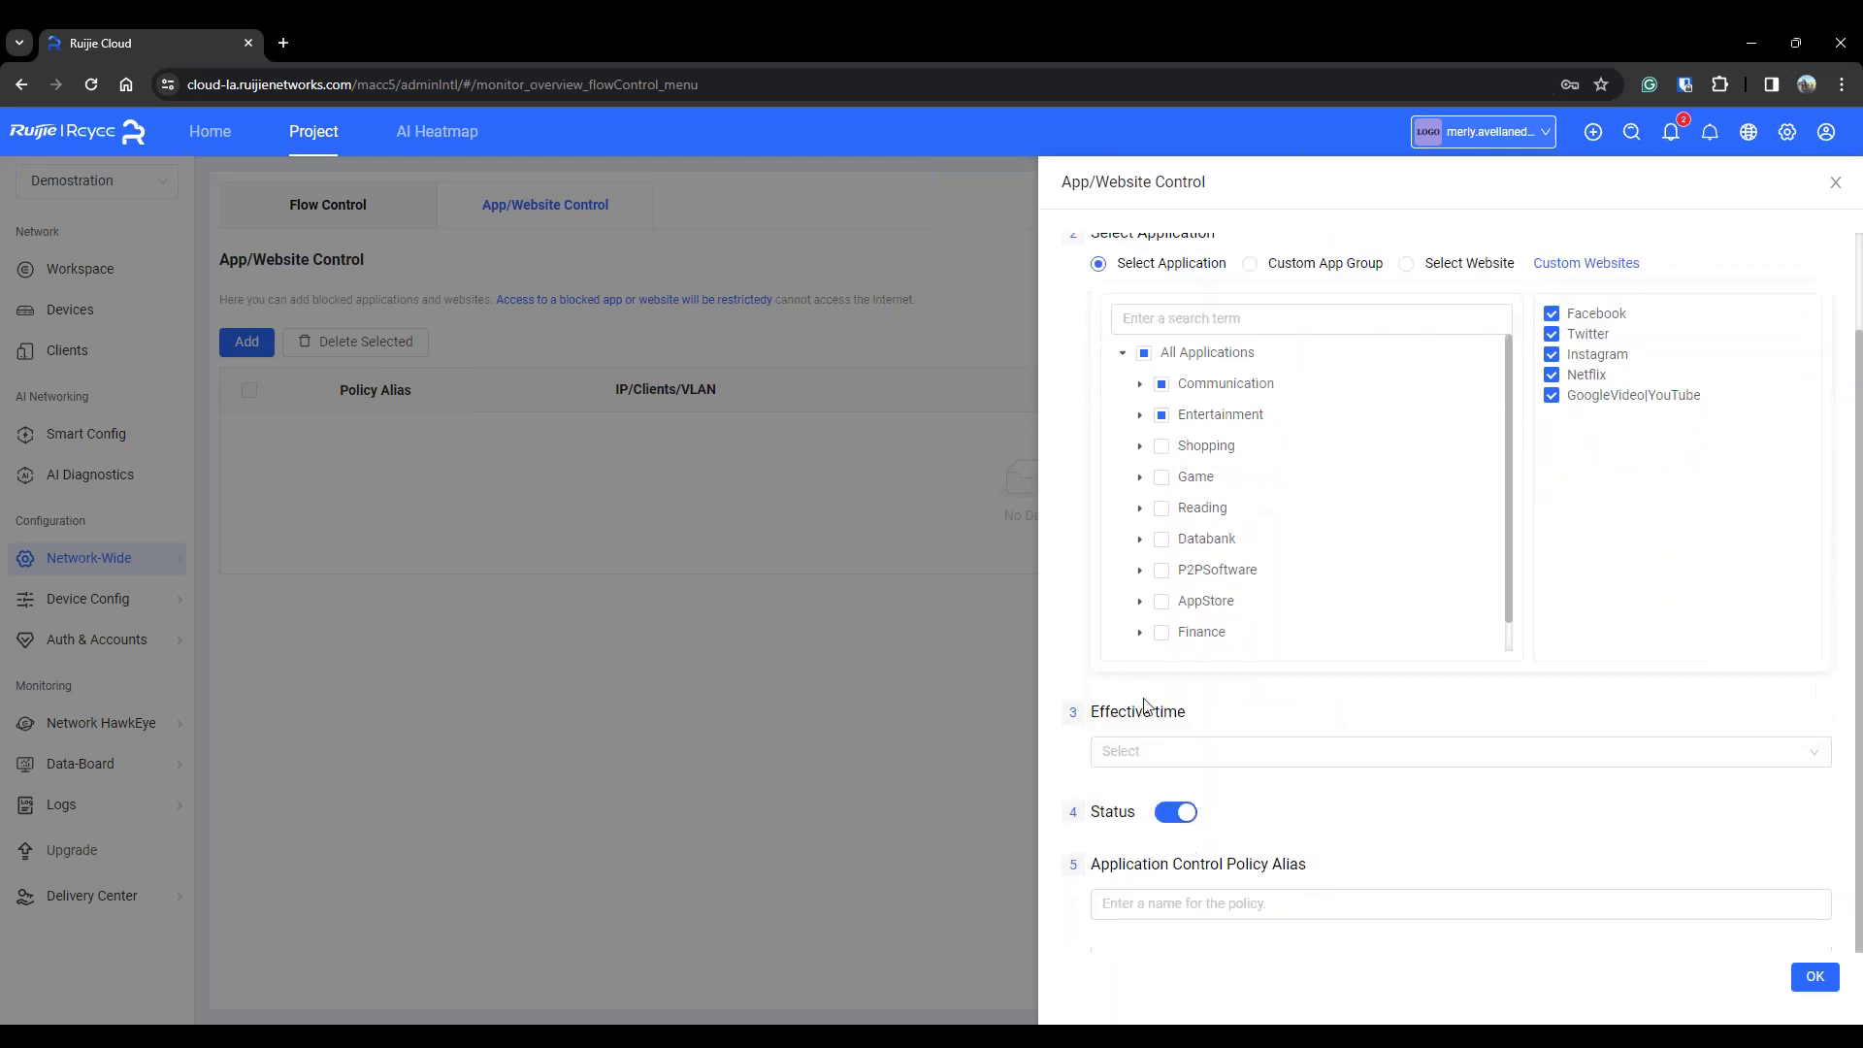
# Set Effective time to Weekdays and enter 'Webinar Facebook' as the Policy Alias
pyautogui.click(1190, 757)
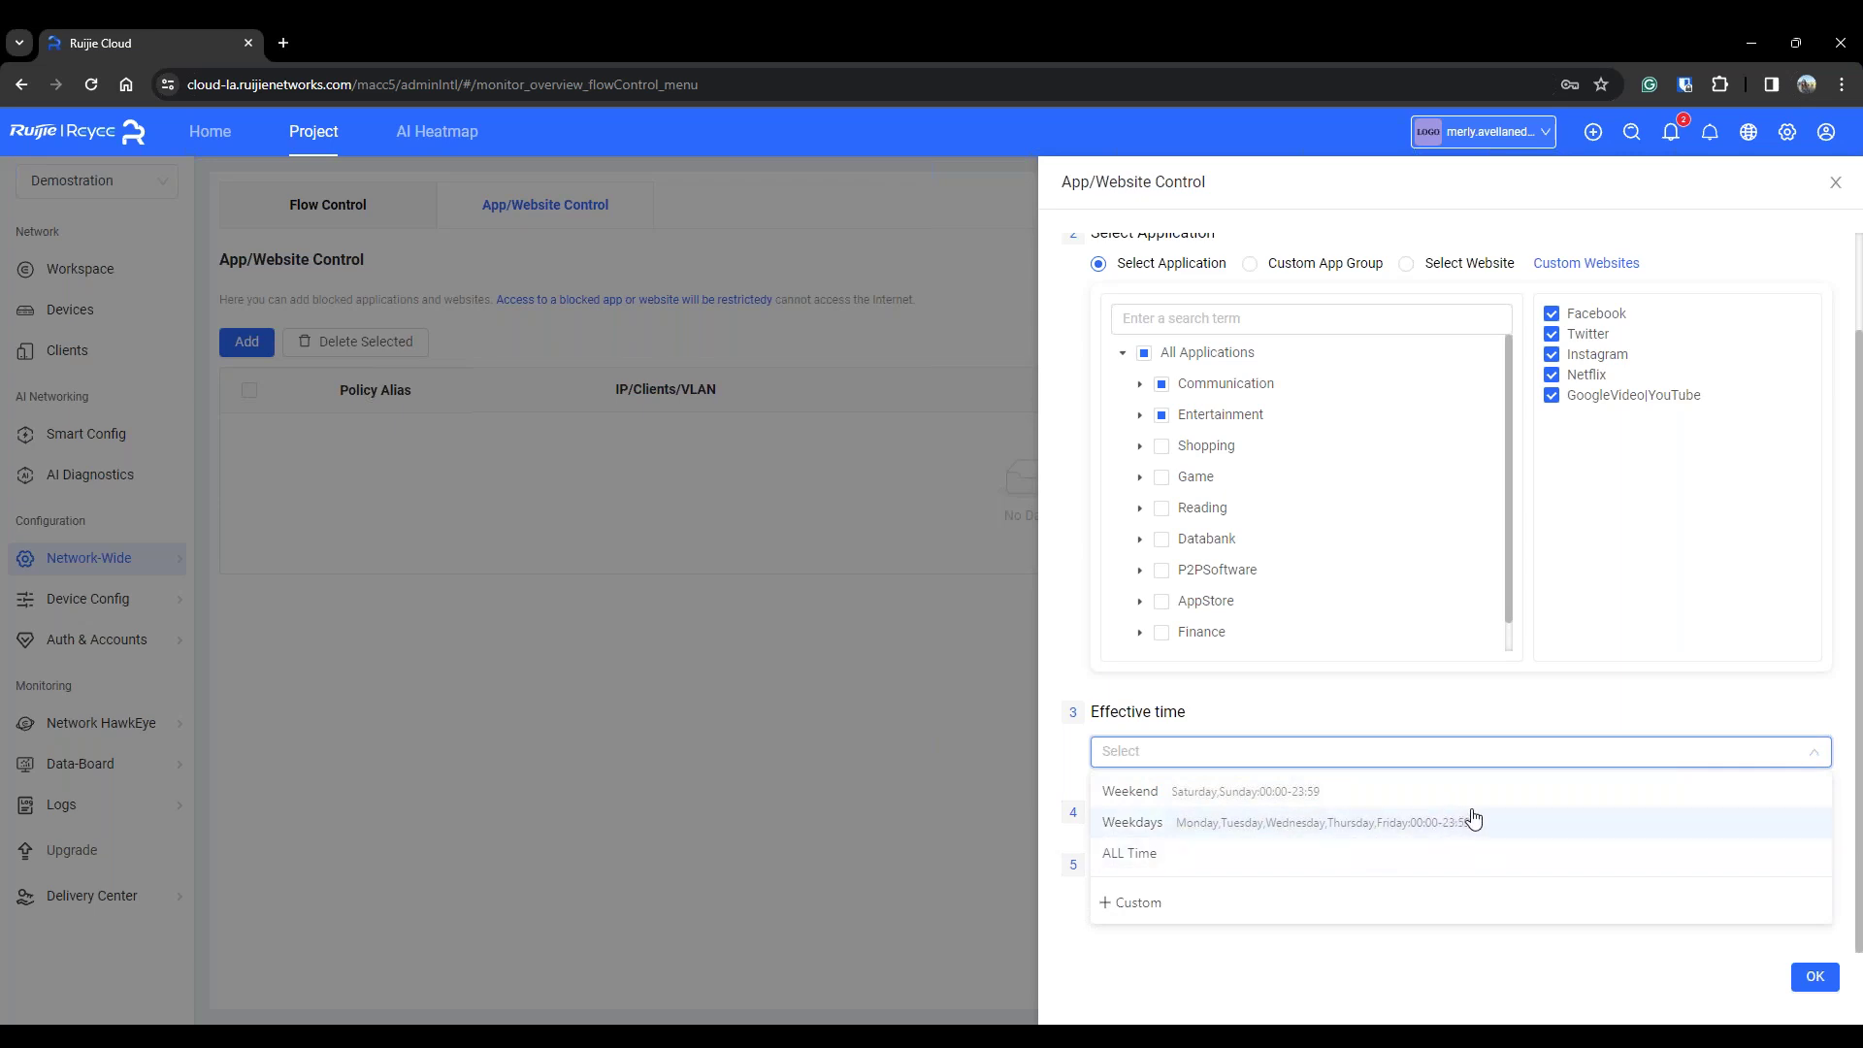
pyautogui.click(1380, 820)
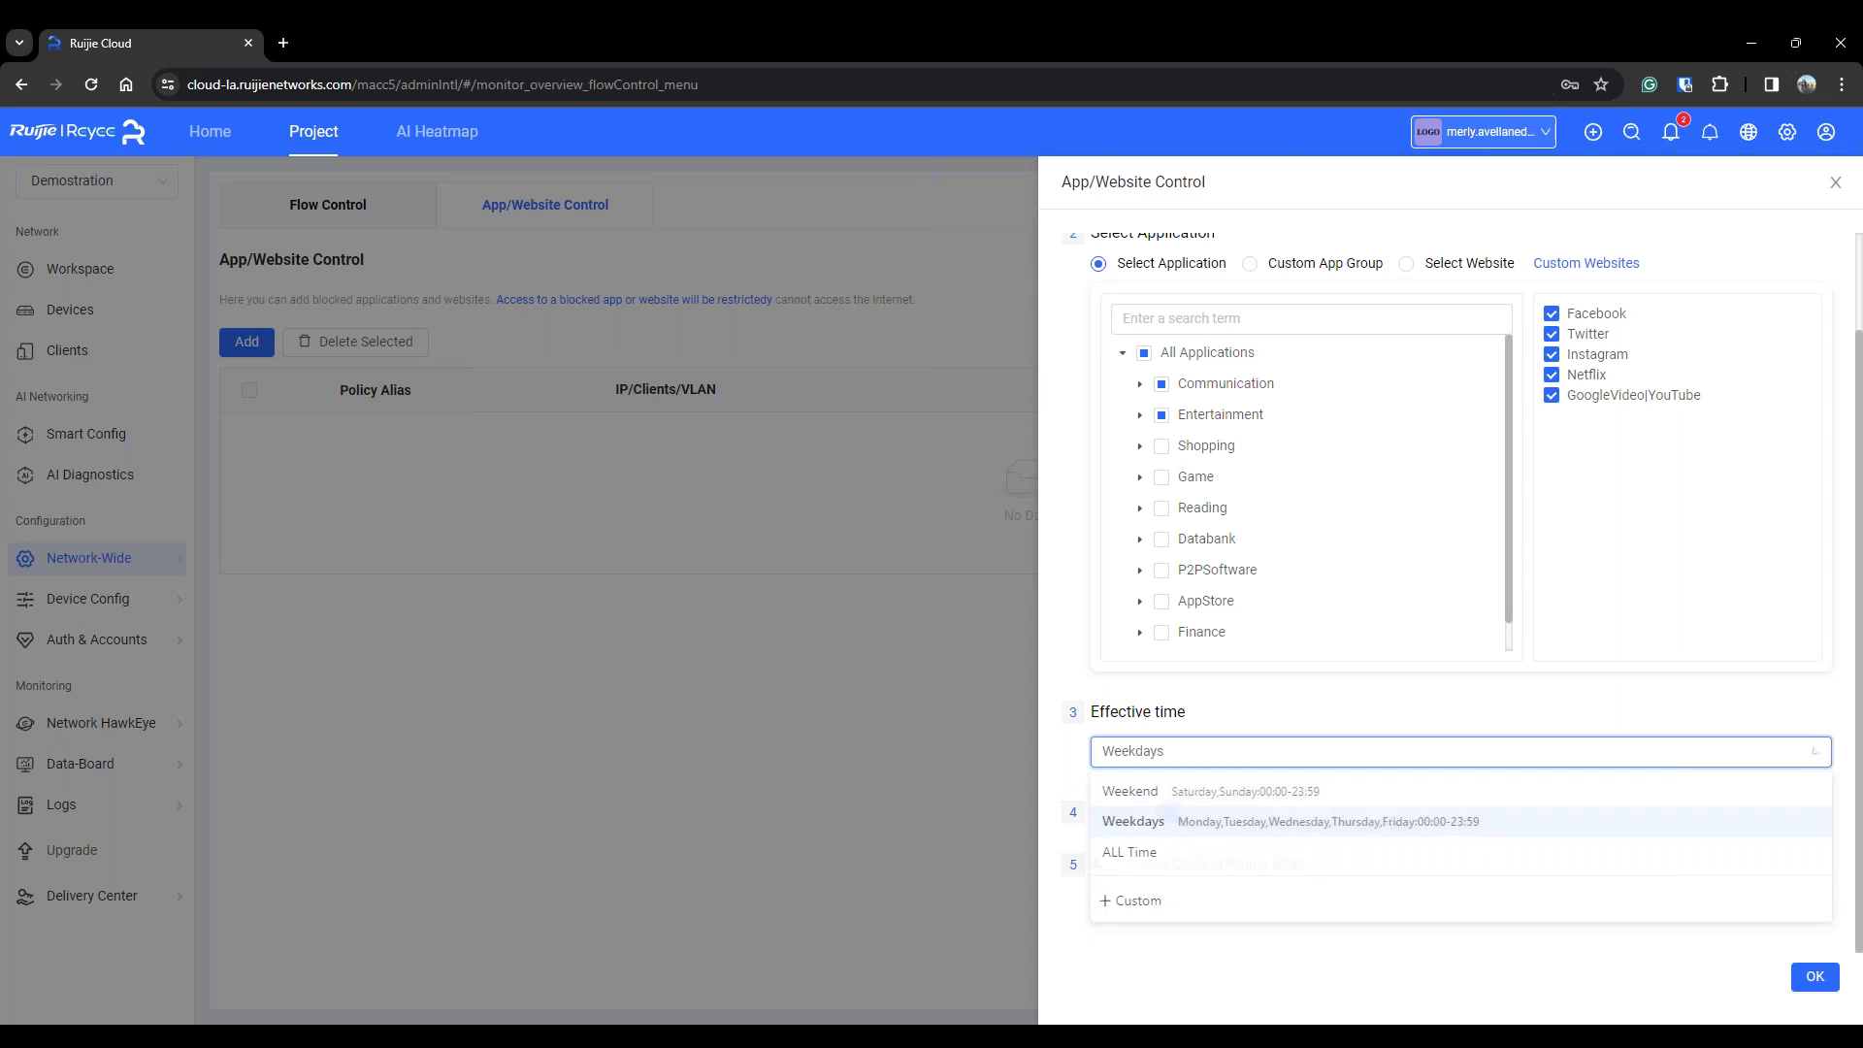
pyautogui.click(1204, 759)
pyautogui.click(1243, 712)
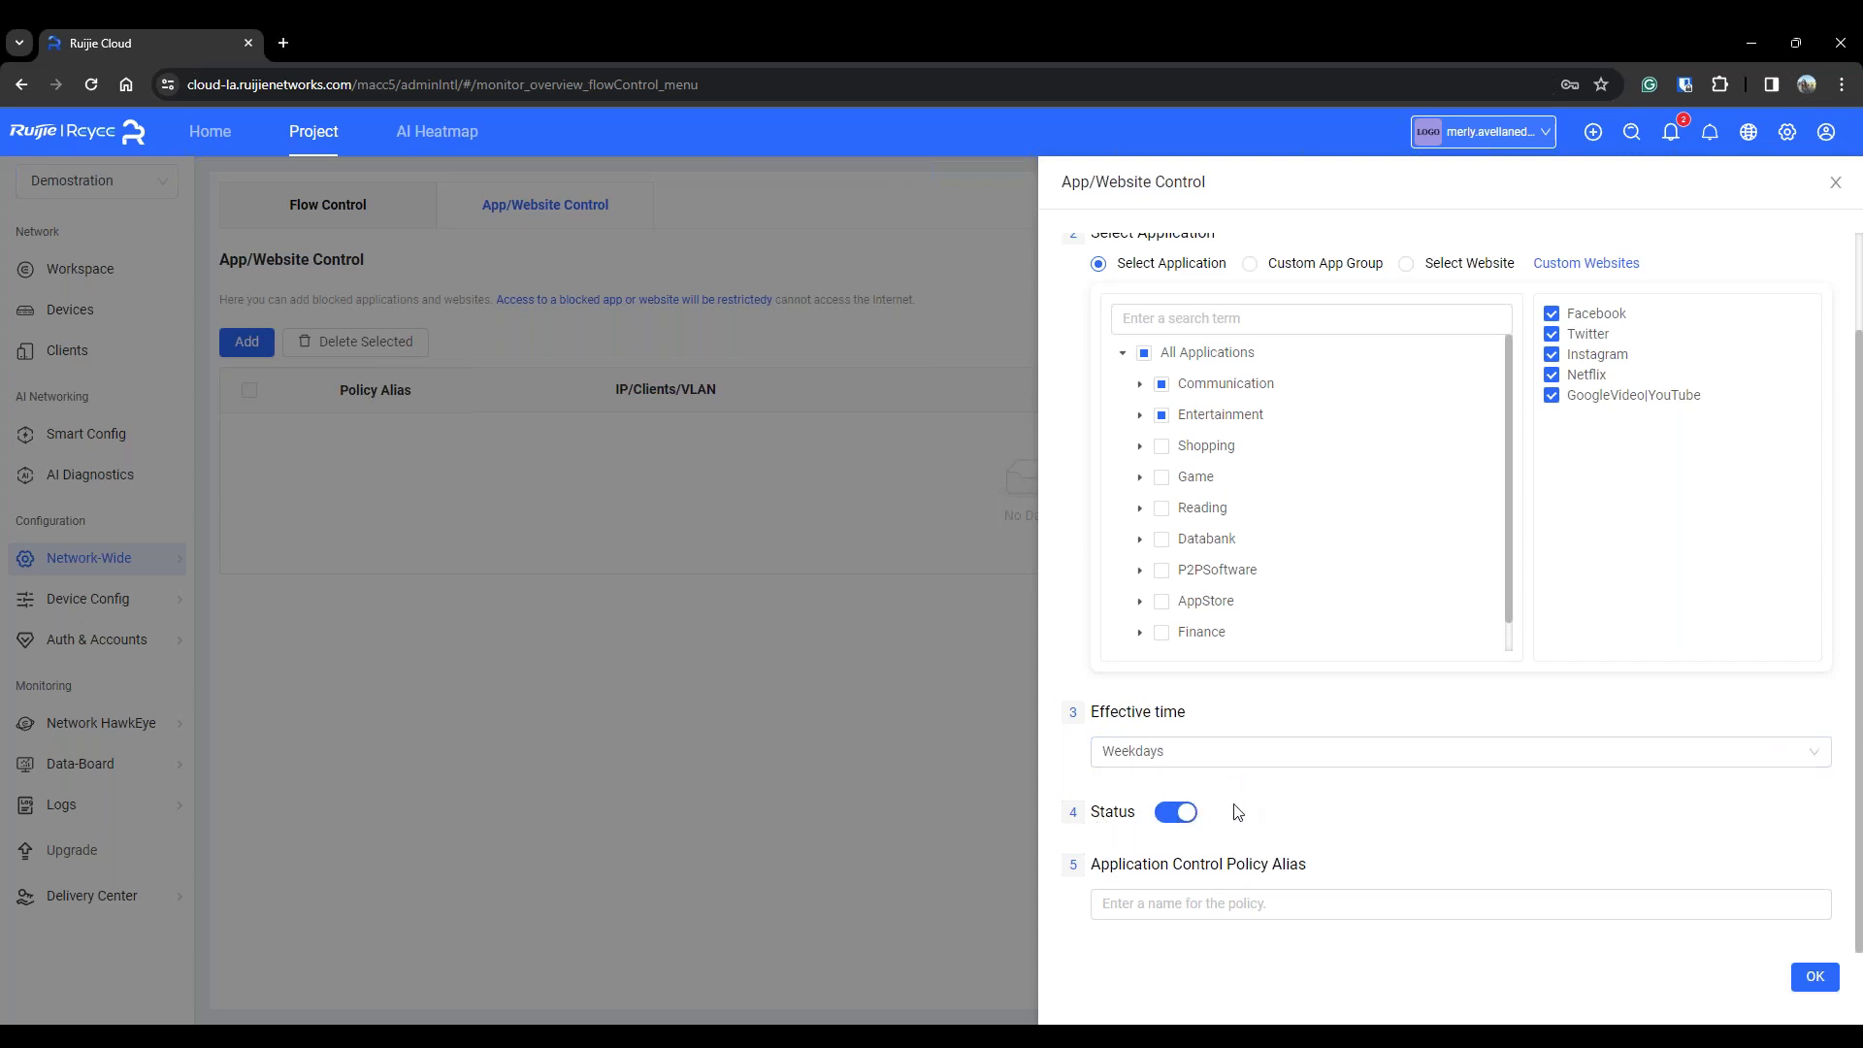
pyautogui.click(1334, 901)
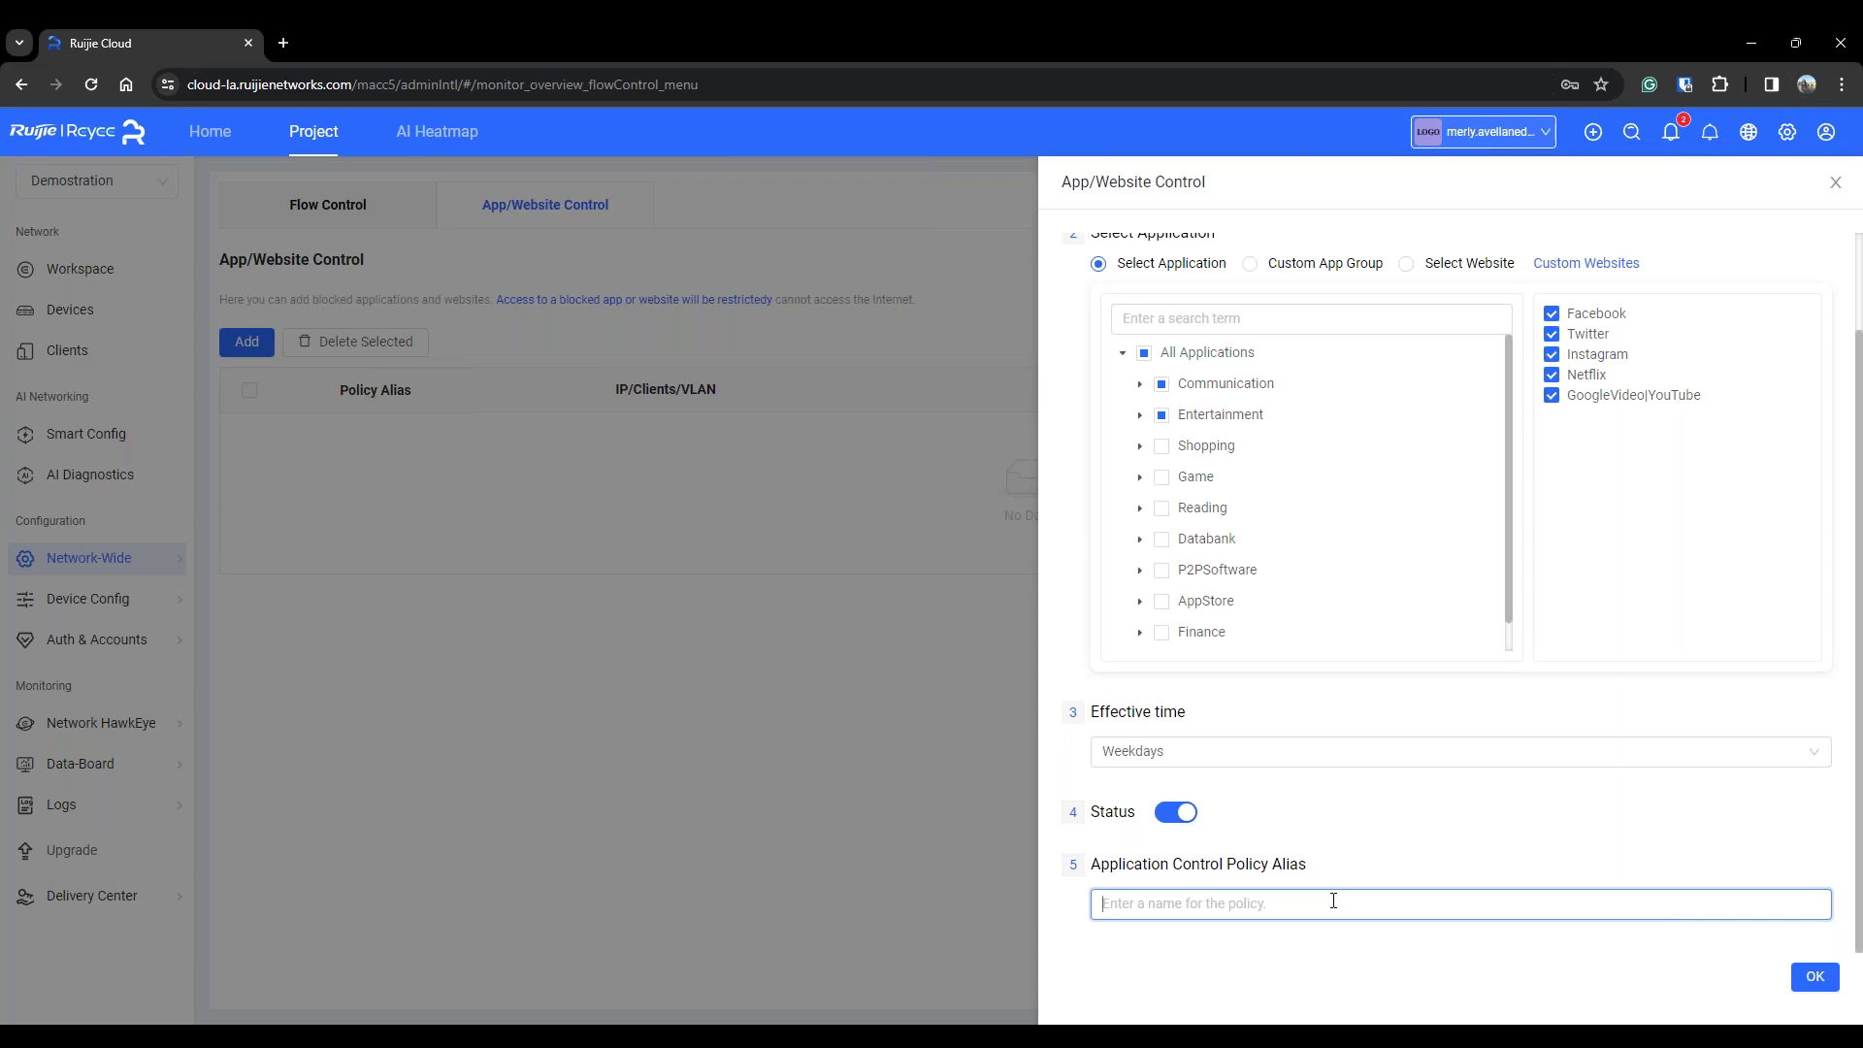
pyautogui.write('Webinar Facebook')
# Confirm with OK so the Webinar Facebook policy is saved to the list
pyautogui.click(1116, 658)
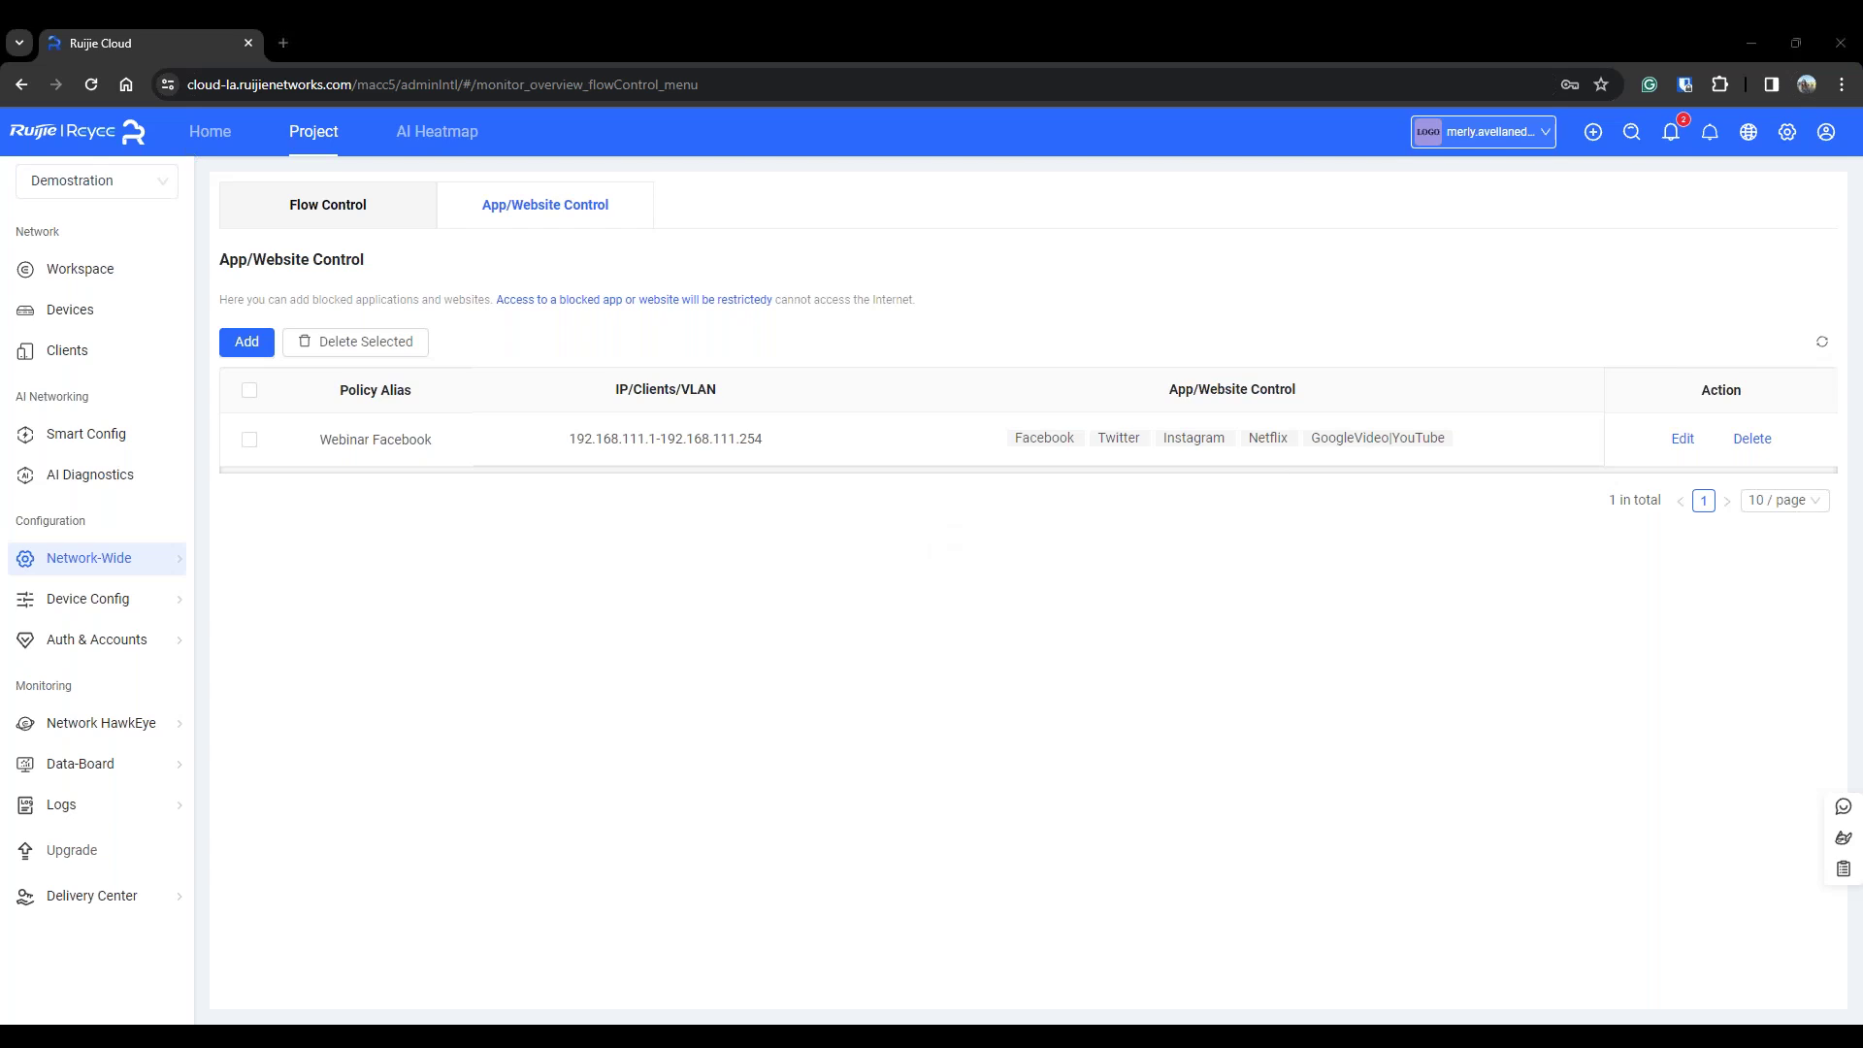
# Dismiss the session-ended notice and centre the always-on-top AirDroid Cast phone mirror
pyautogui.moveTo(1862, 106); pyautogui.dragTo(1242, 90)
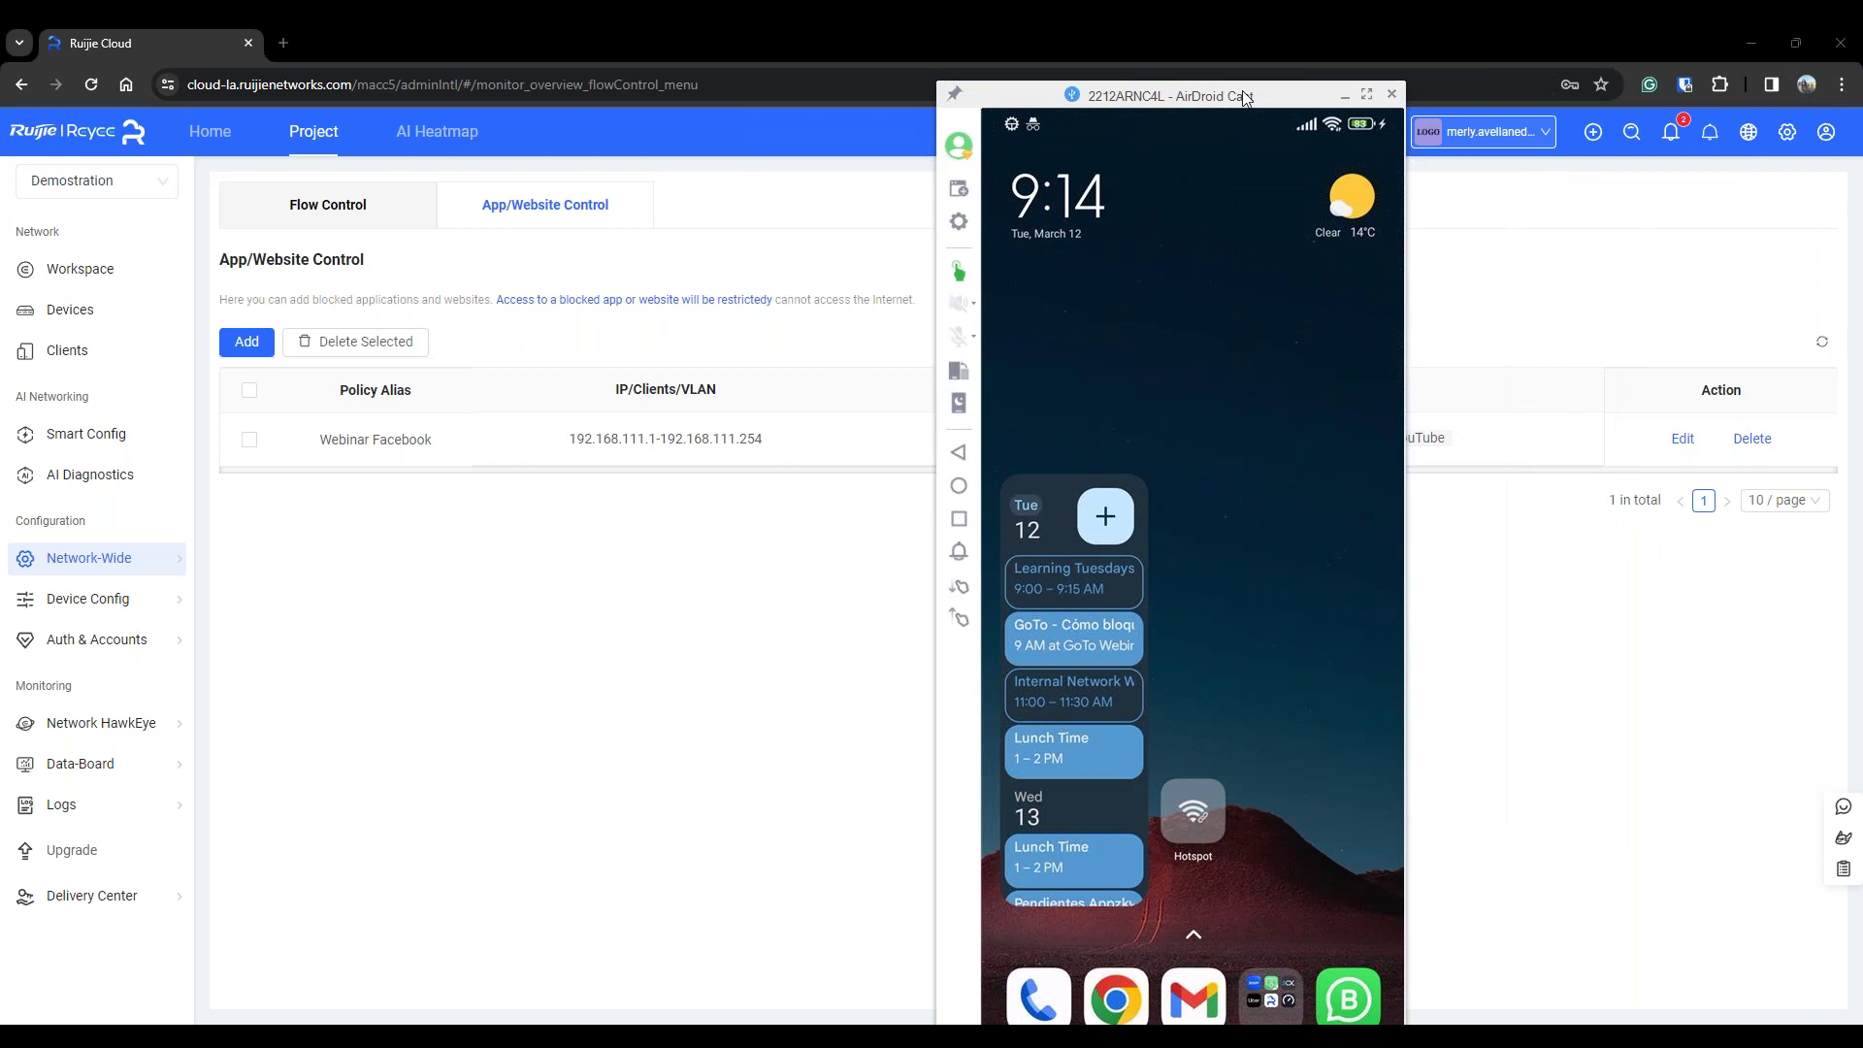
pyautogui.click(951, 87)
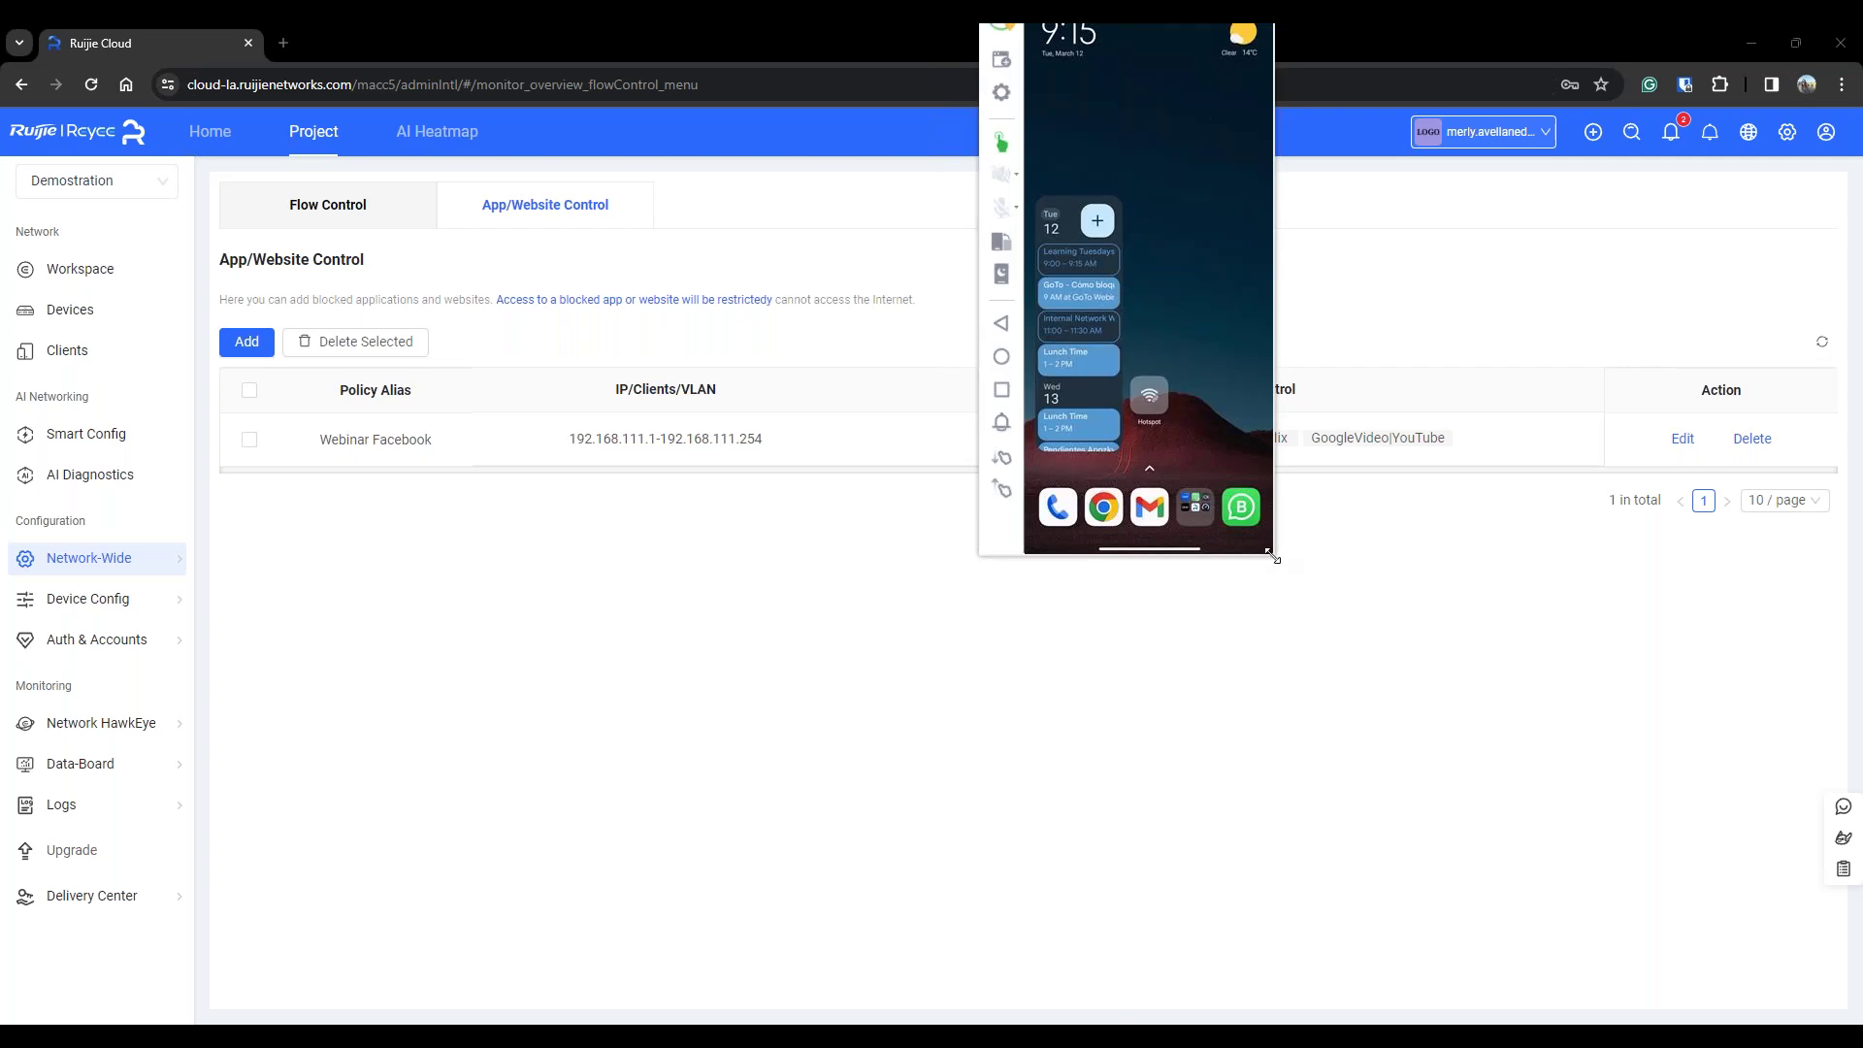
pyautogui.moveTo(1275, 561); pyautogui.dragTo(1323, 637)
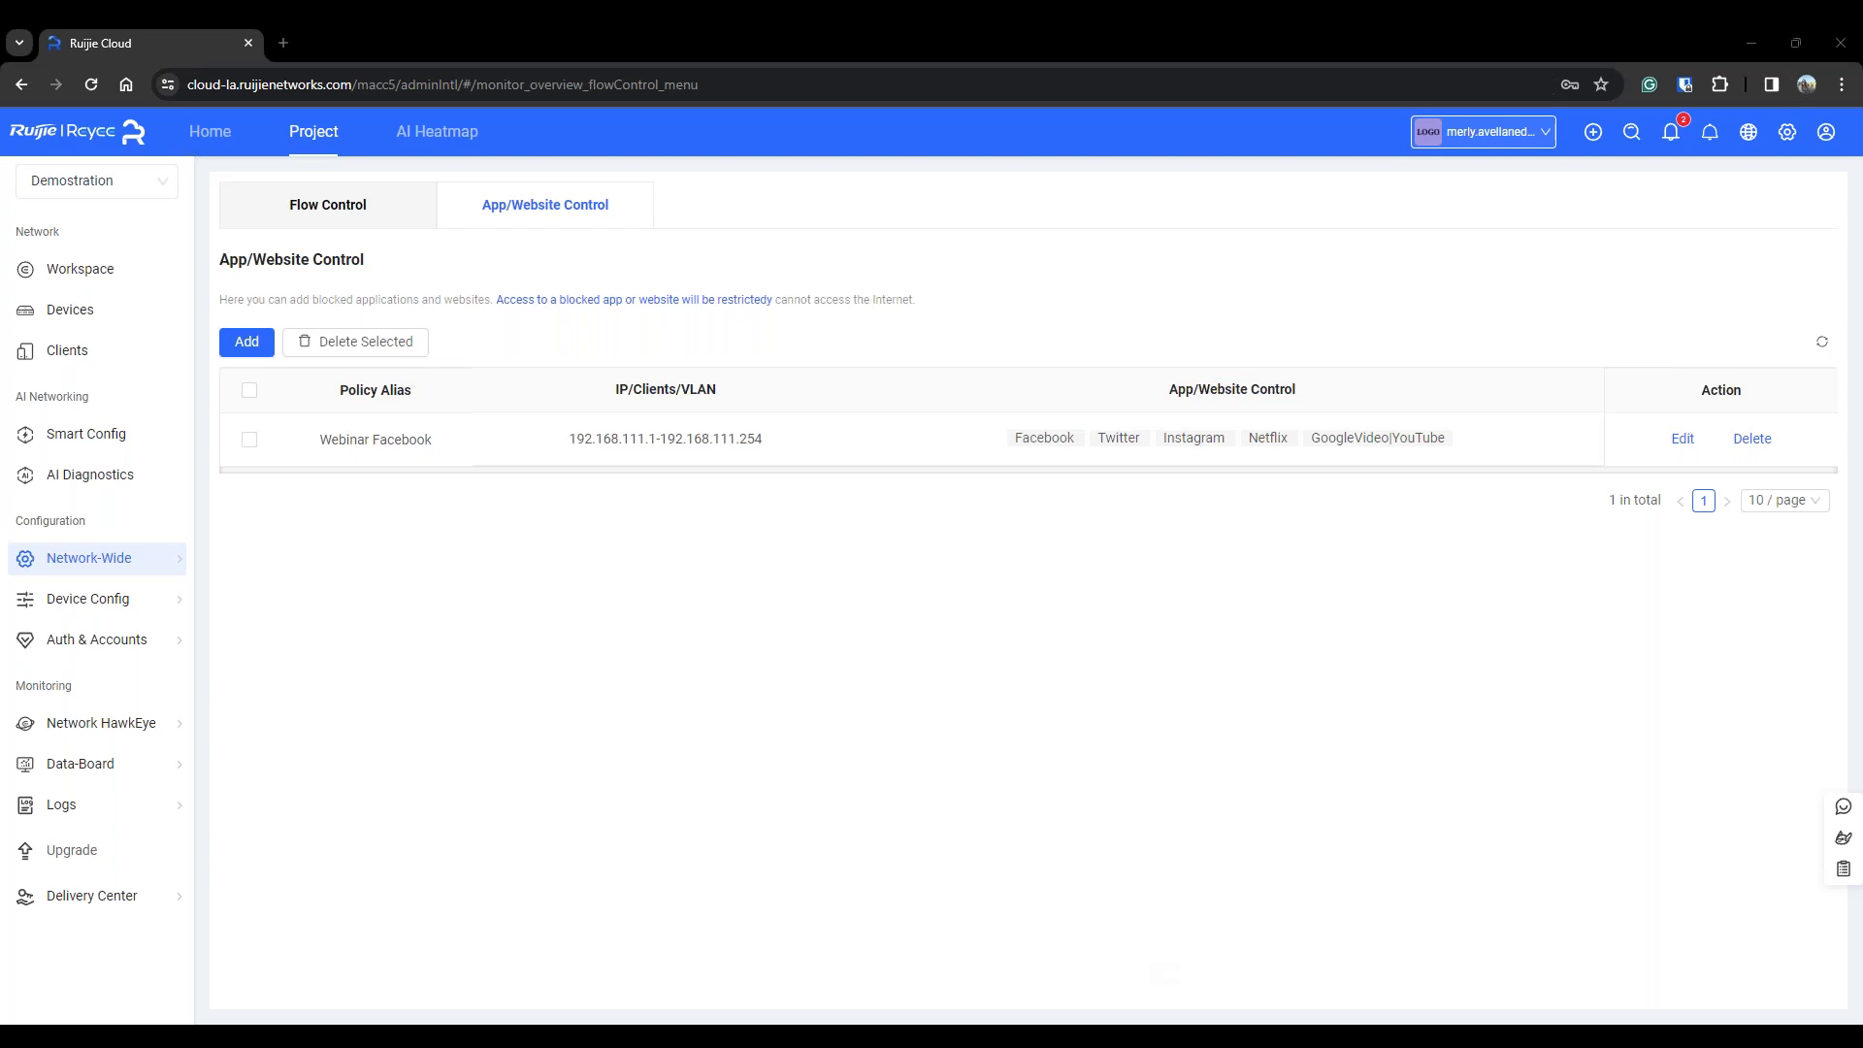
pyautogui.click(1145, 1003)
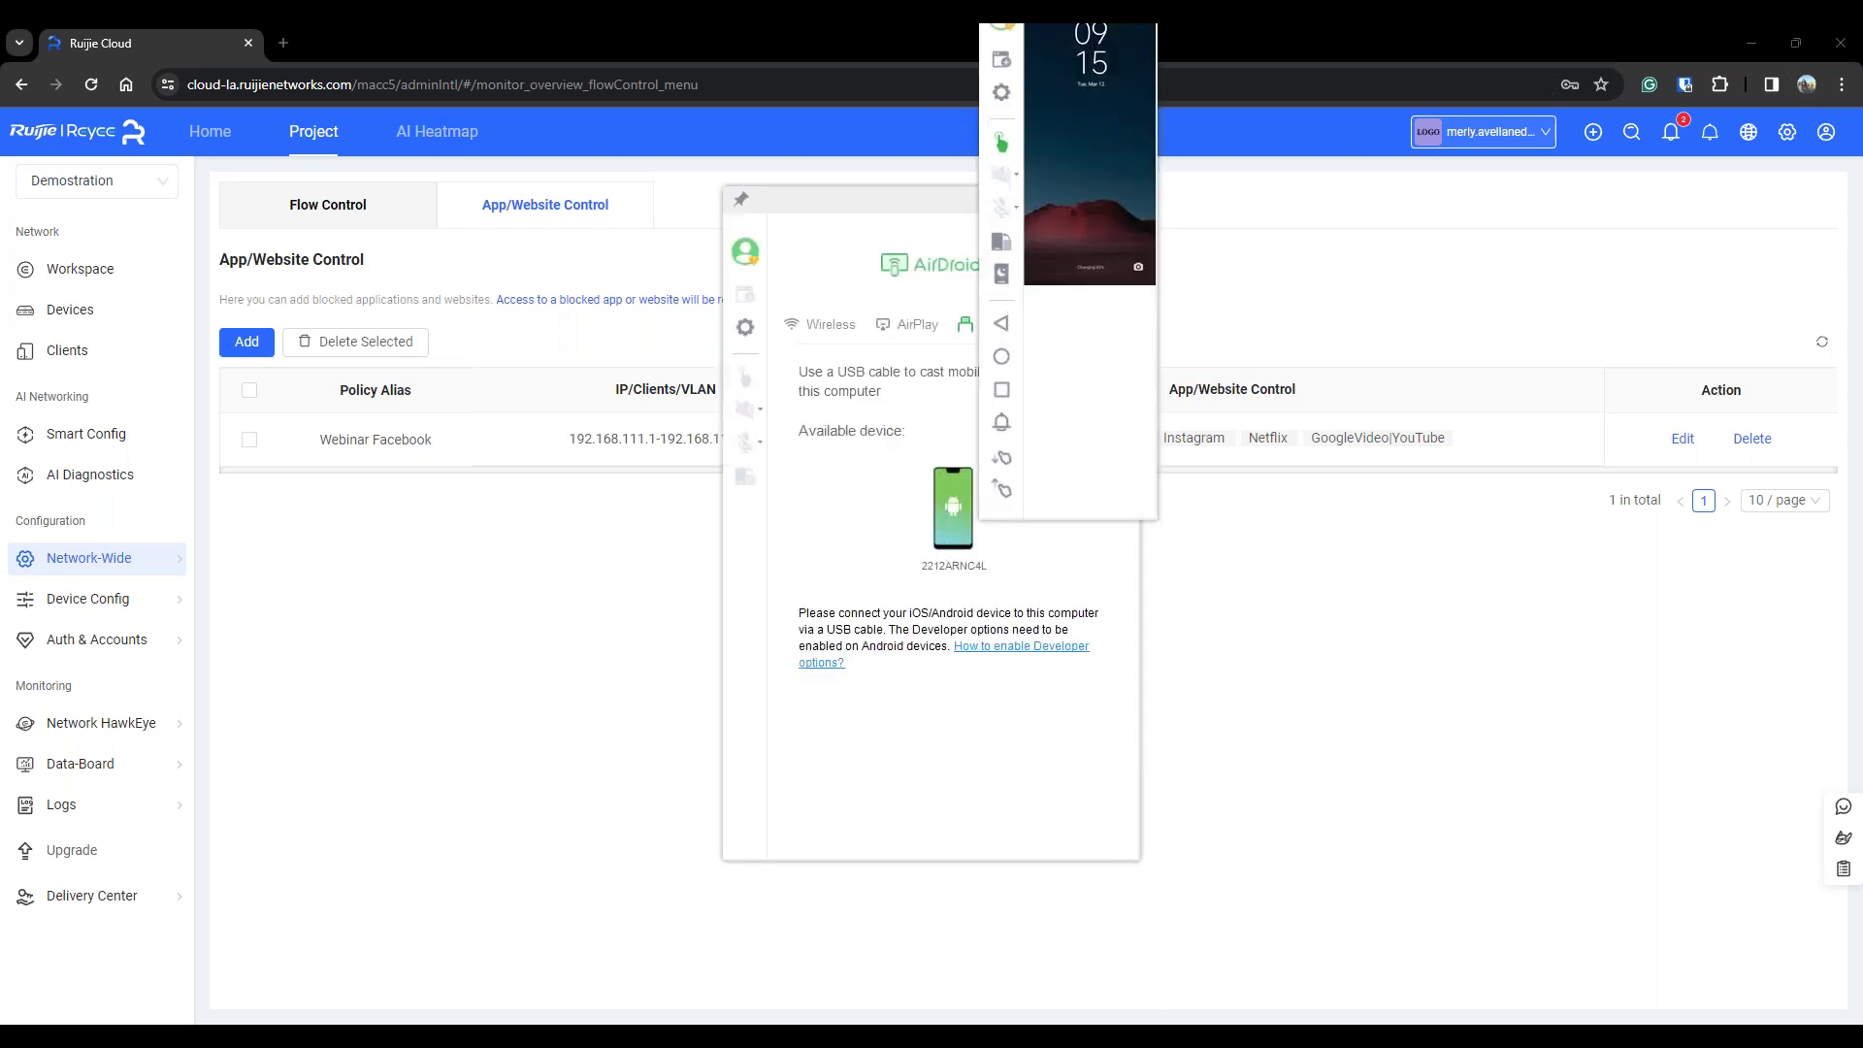
pyautogui.moveTo(883, 202); pyautogui.dragTo(1204, 300)
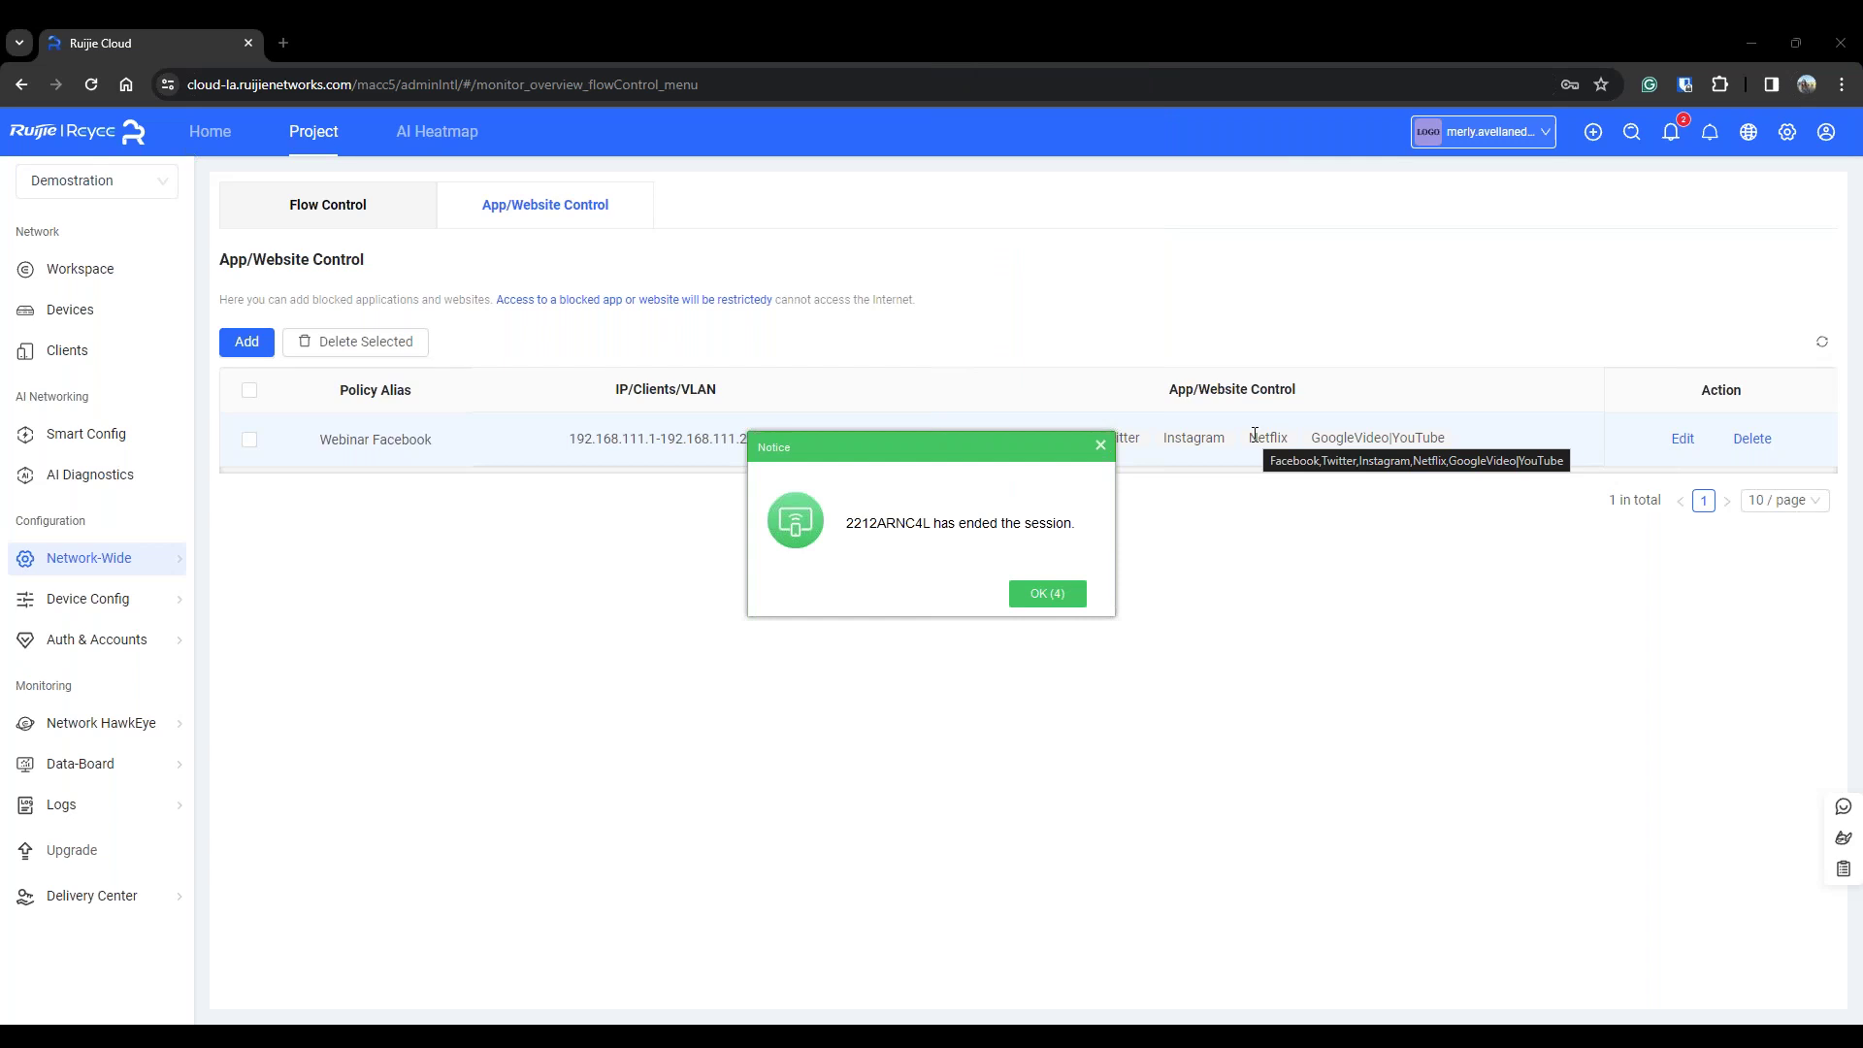
pyautogui.click(1430, 590)
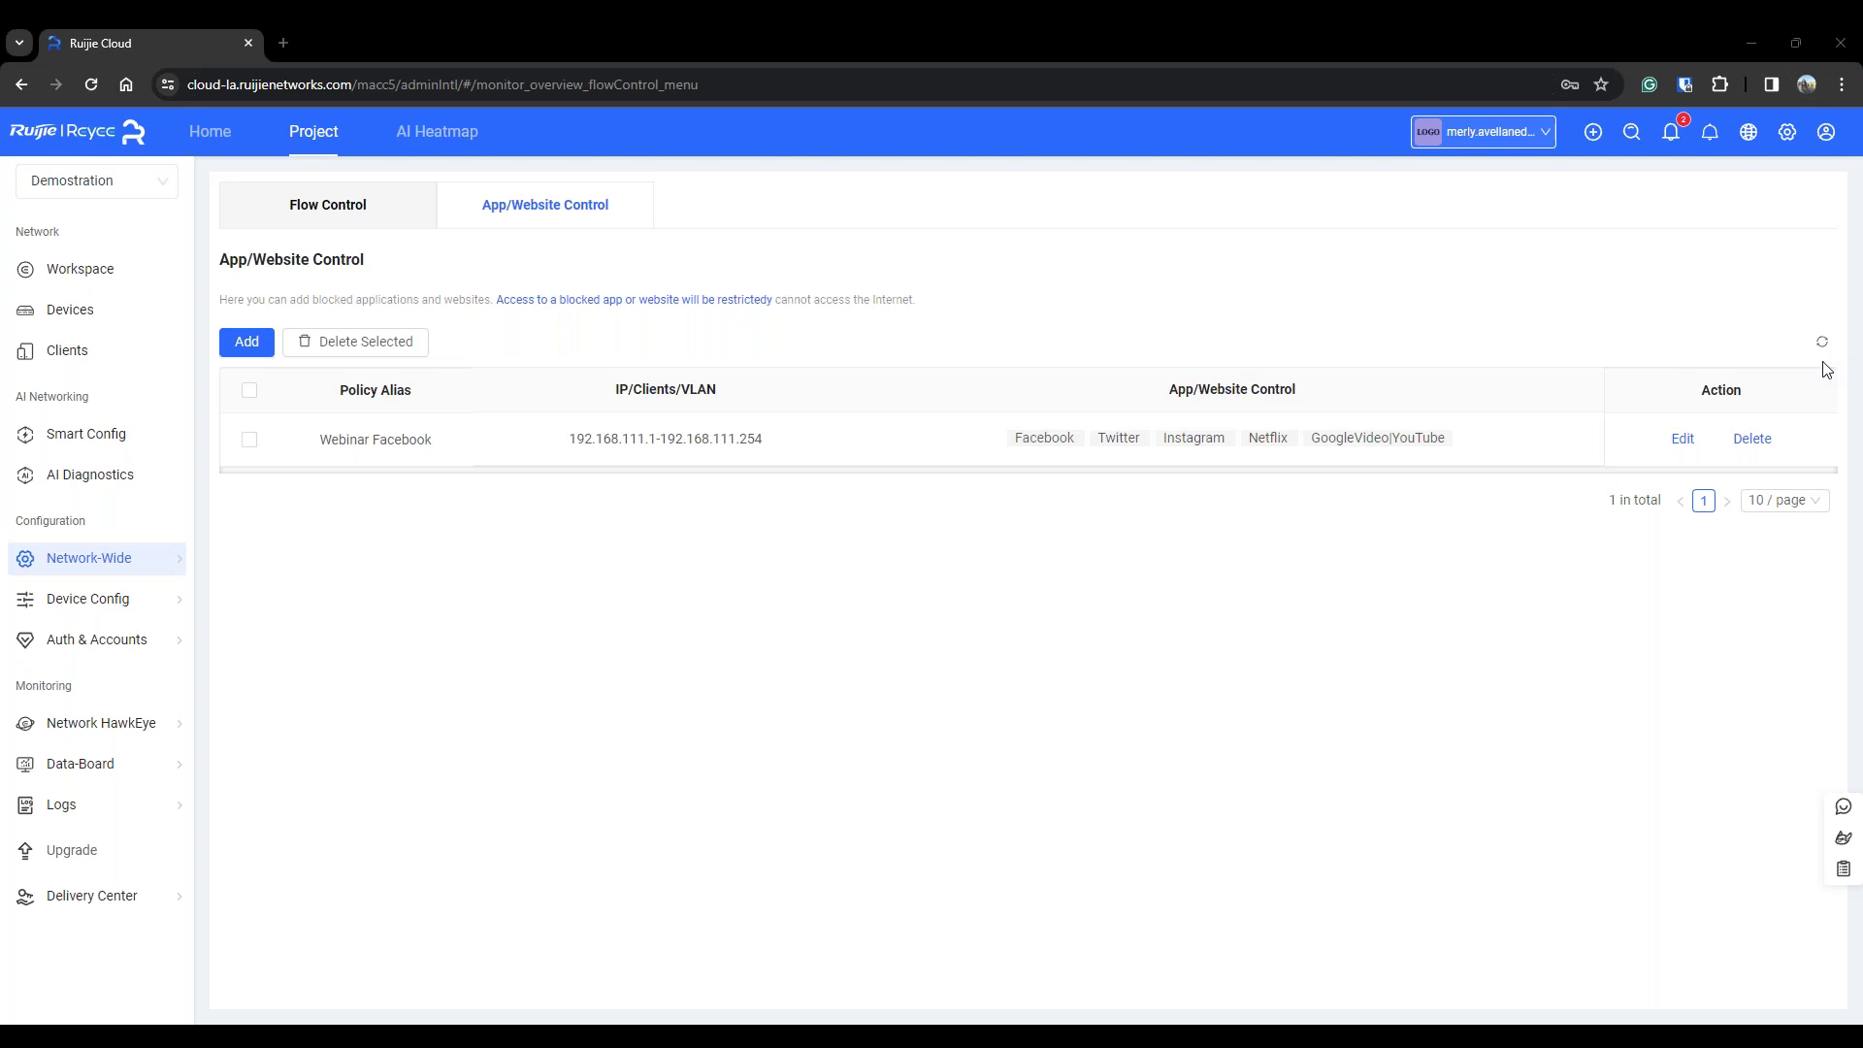
pyautogui.moveTo(1757, 79); pyautogui.dragTo(1145, 139)
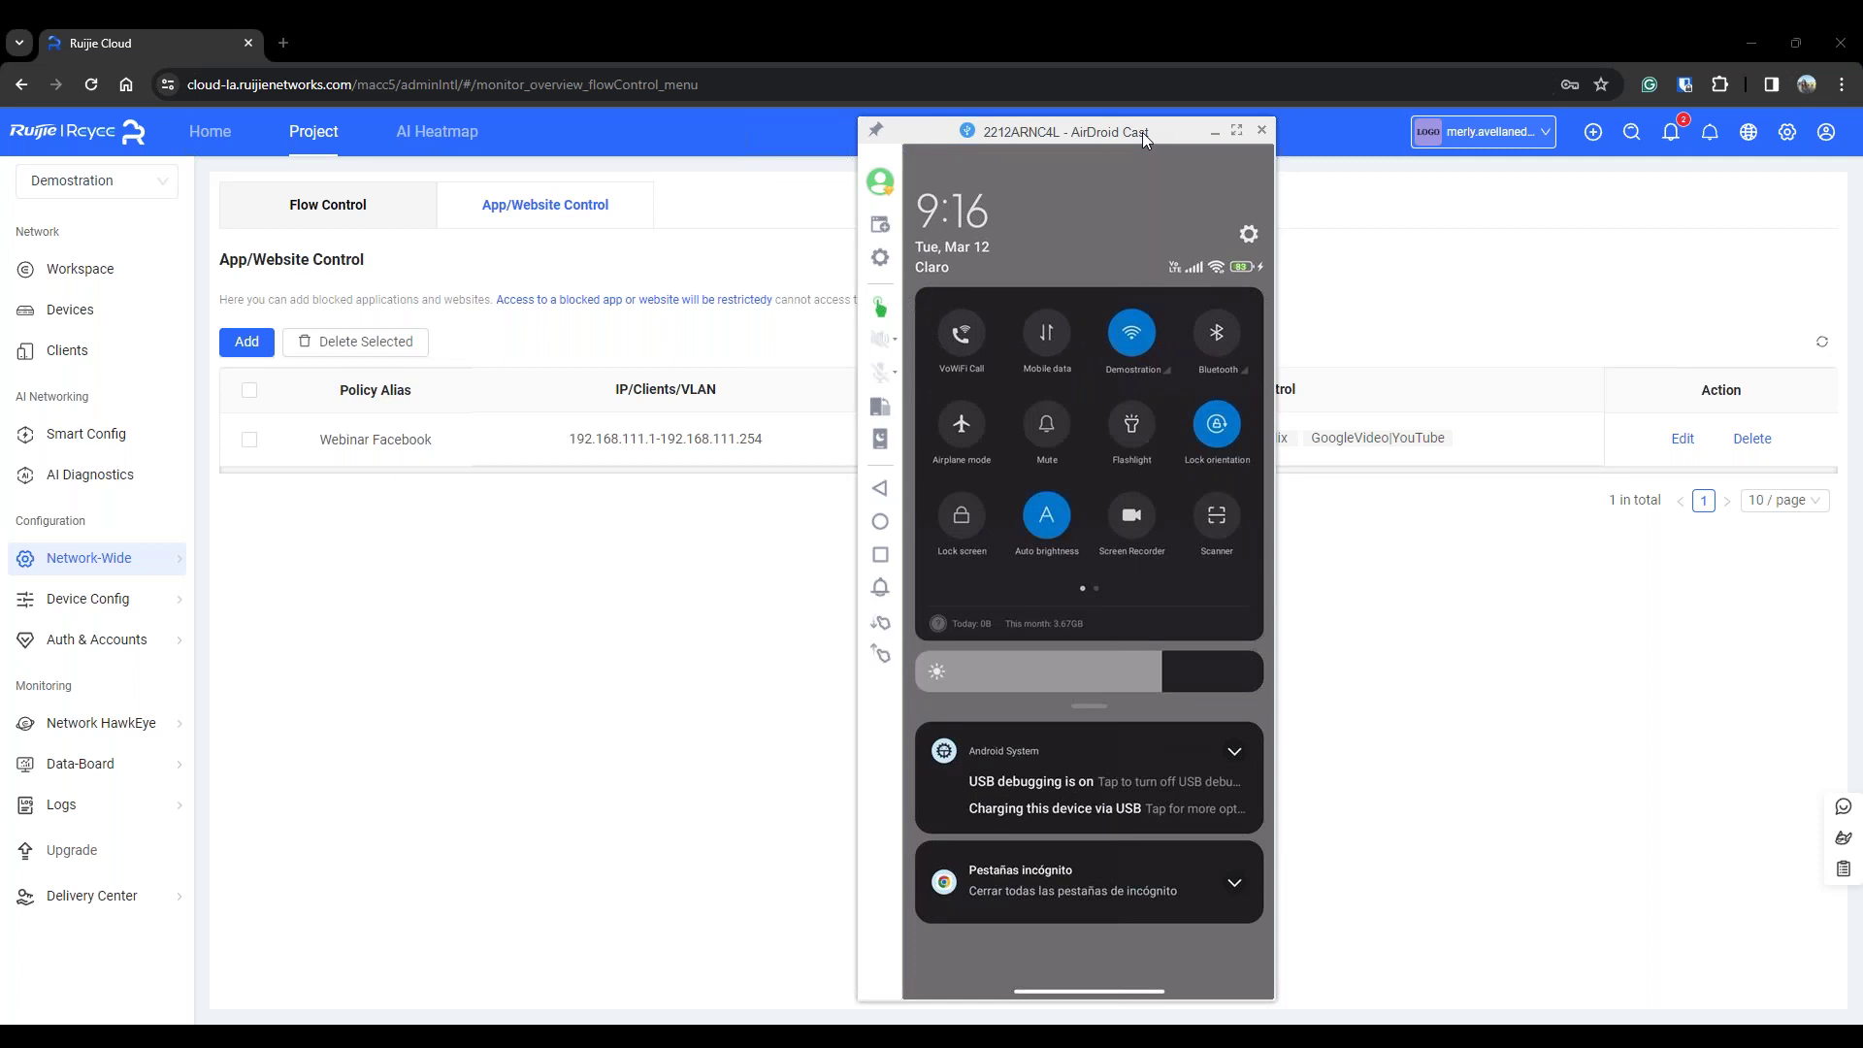
# Hide the phone mirror and open Ruijie Cloud's wireless SSID list
pyautogui.click(1069, 112)
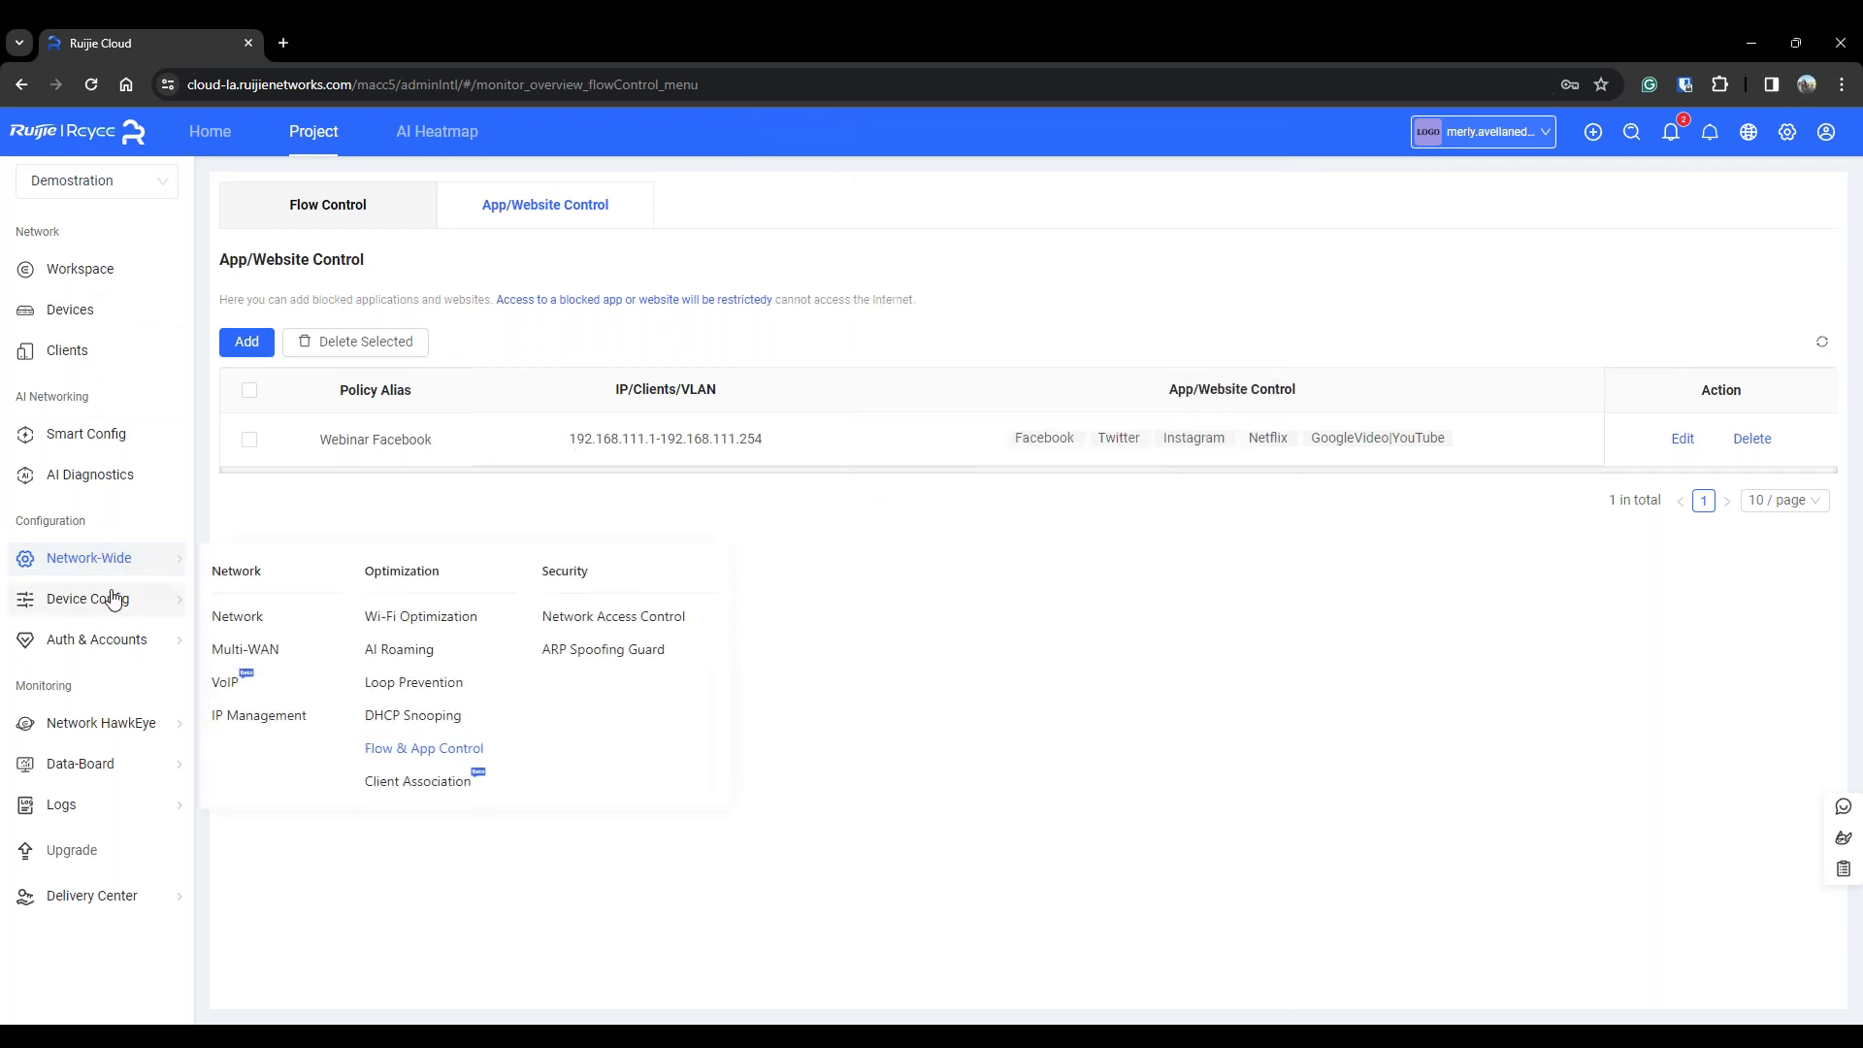
pyautogui.moveTo(144, 604)
pyautogui.click(705, 247)
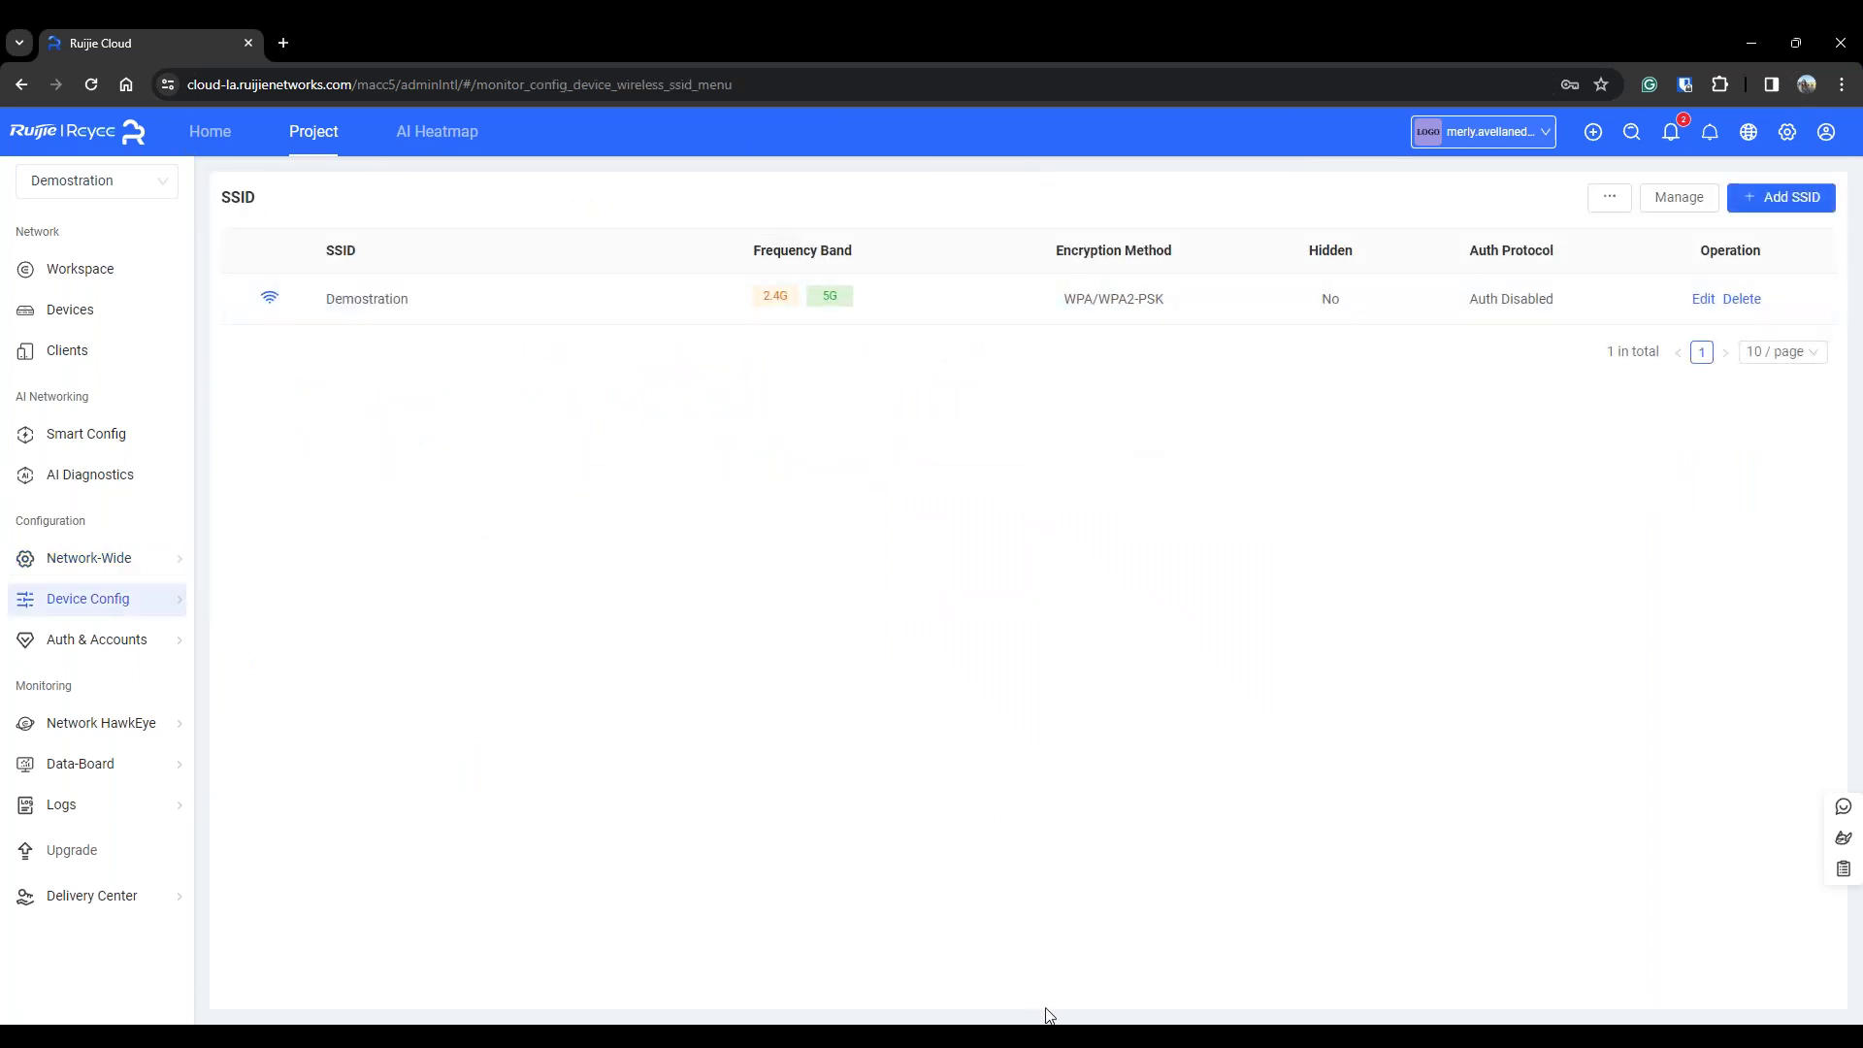
# Bring the phone mirror in front of the browser and close the phone's notification shade
pyautogui.moveTo(1166, 1037)
pyautogui.click(1092, 1037)
pyautogui.click(1528, 636)
pyautogui.click(1091, 1037)
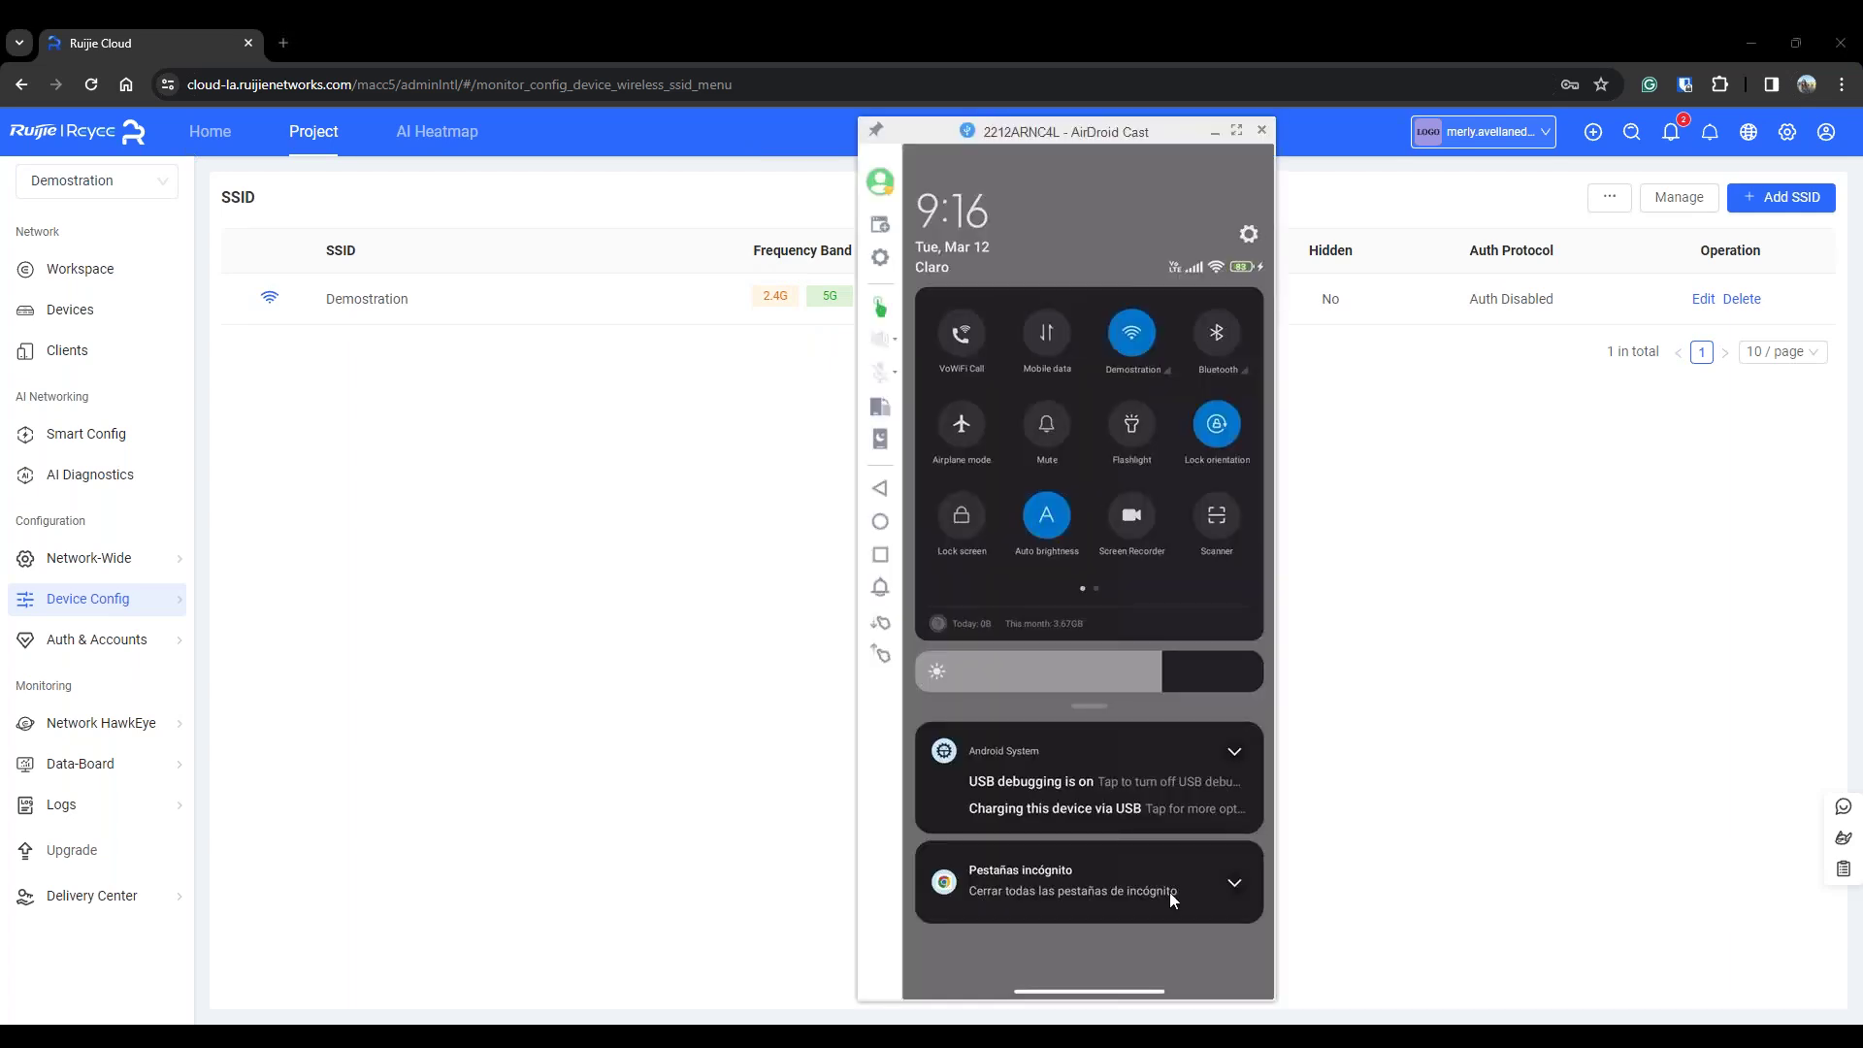
pyautogui.click(1168, 893)
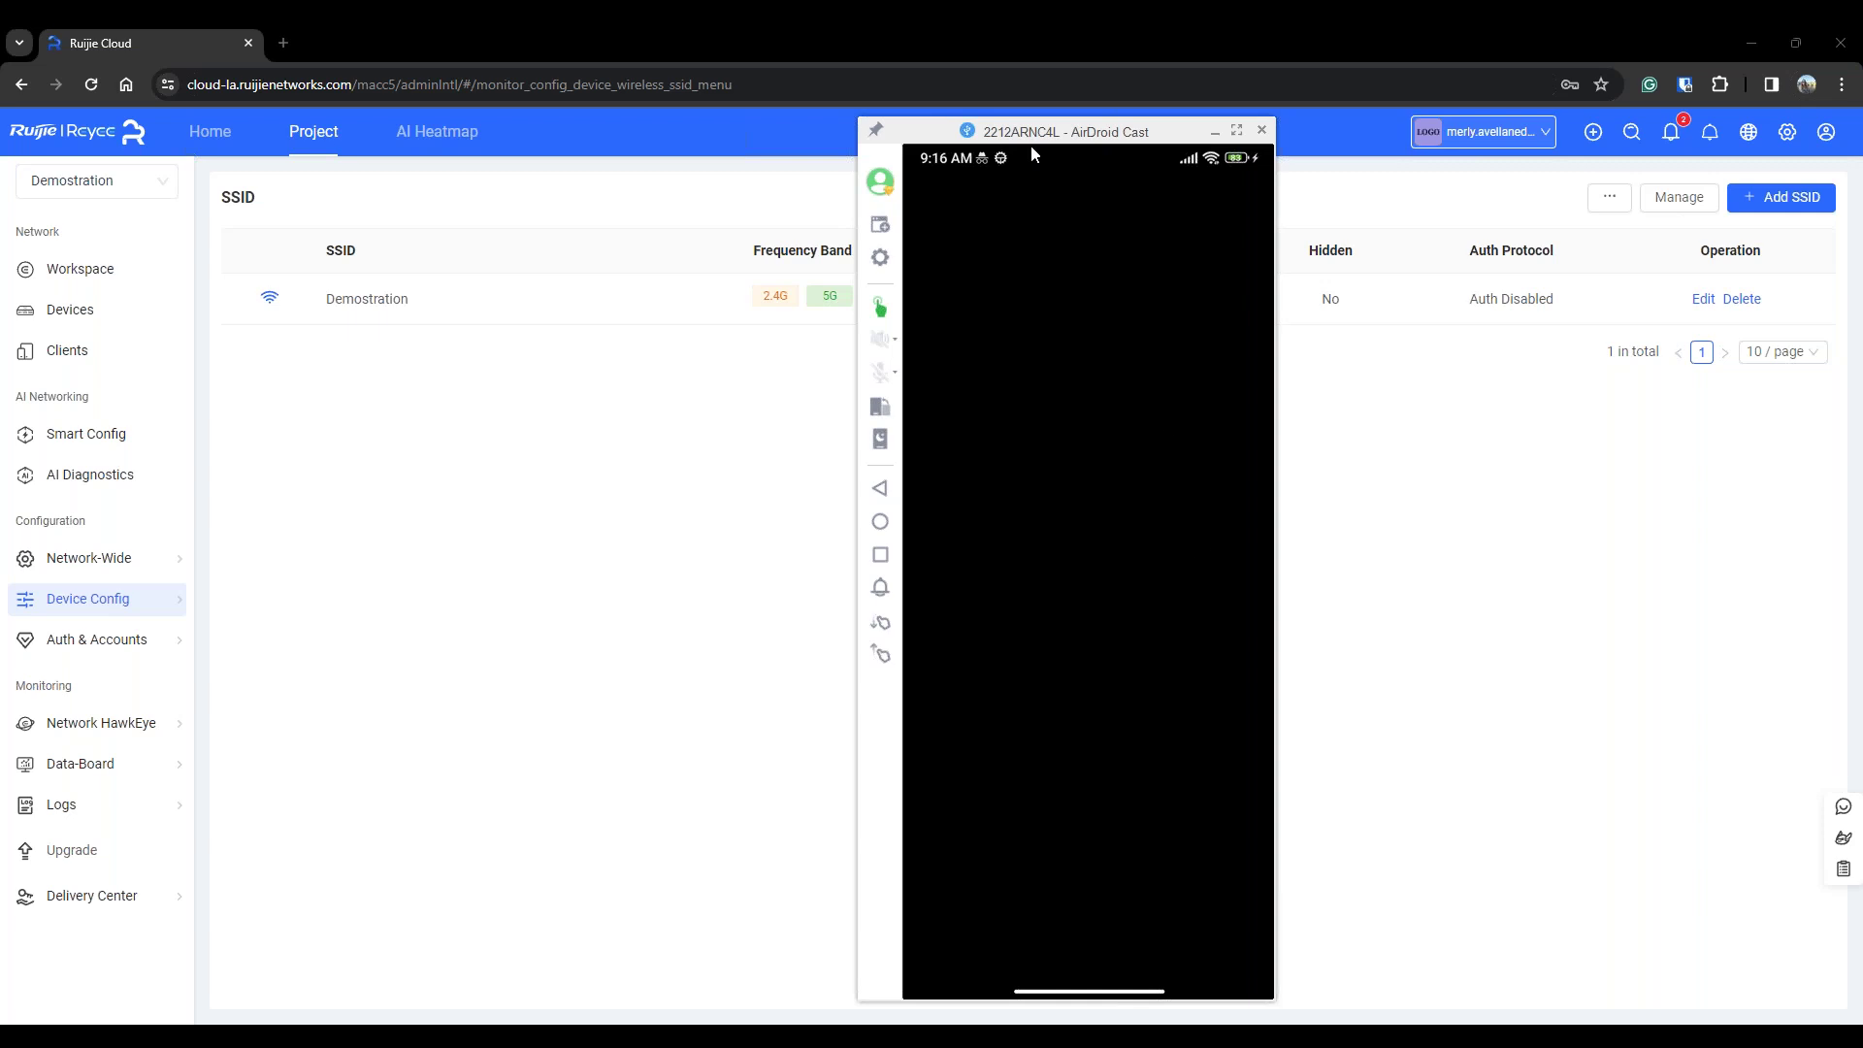
# Shift the phone mirror window slightly left, then move it aside to the screen's right edge
pyautogui.moveTo(1019, 141); pyautogui.dragTo(983, 139)
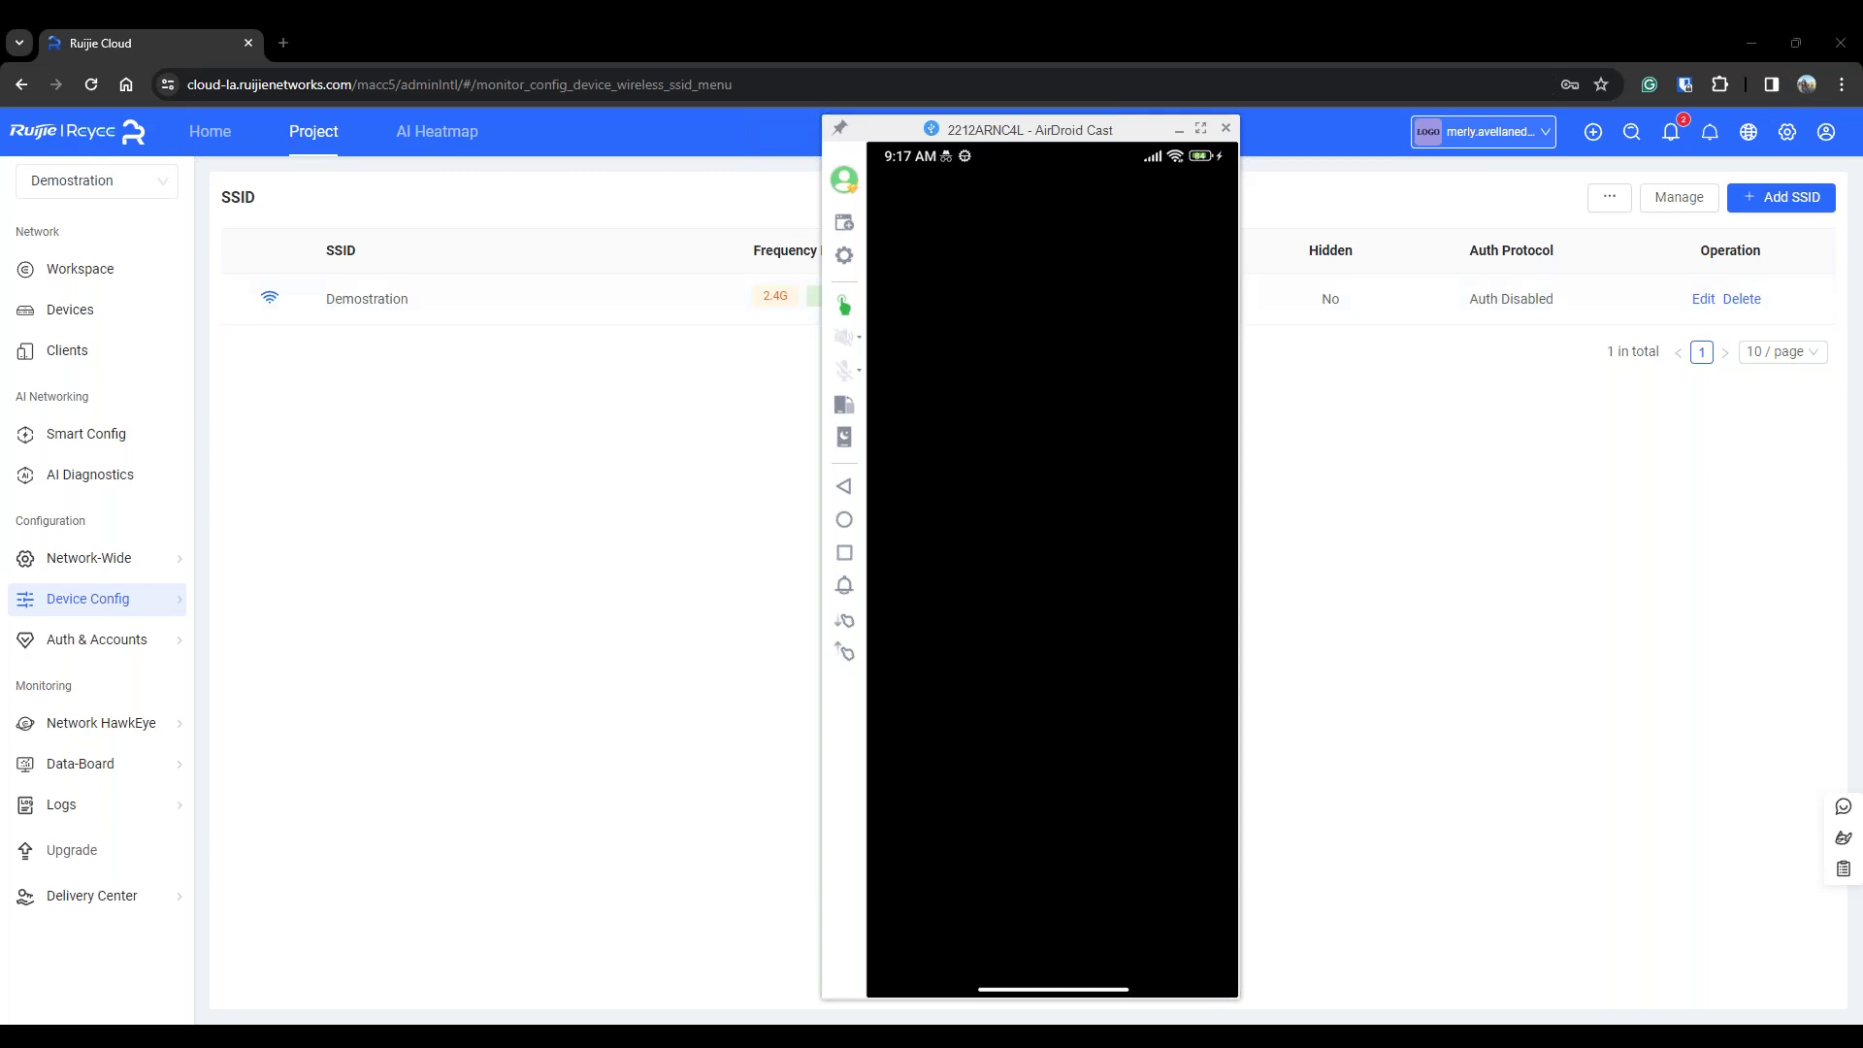
pyautogui.moveTo(975, 123); pyautogui.dragTo(1859, 140)
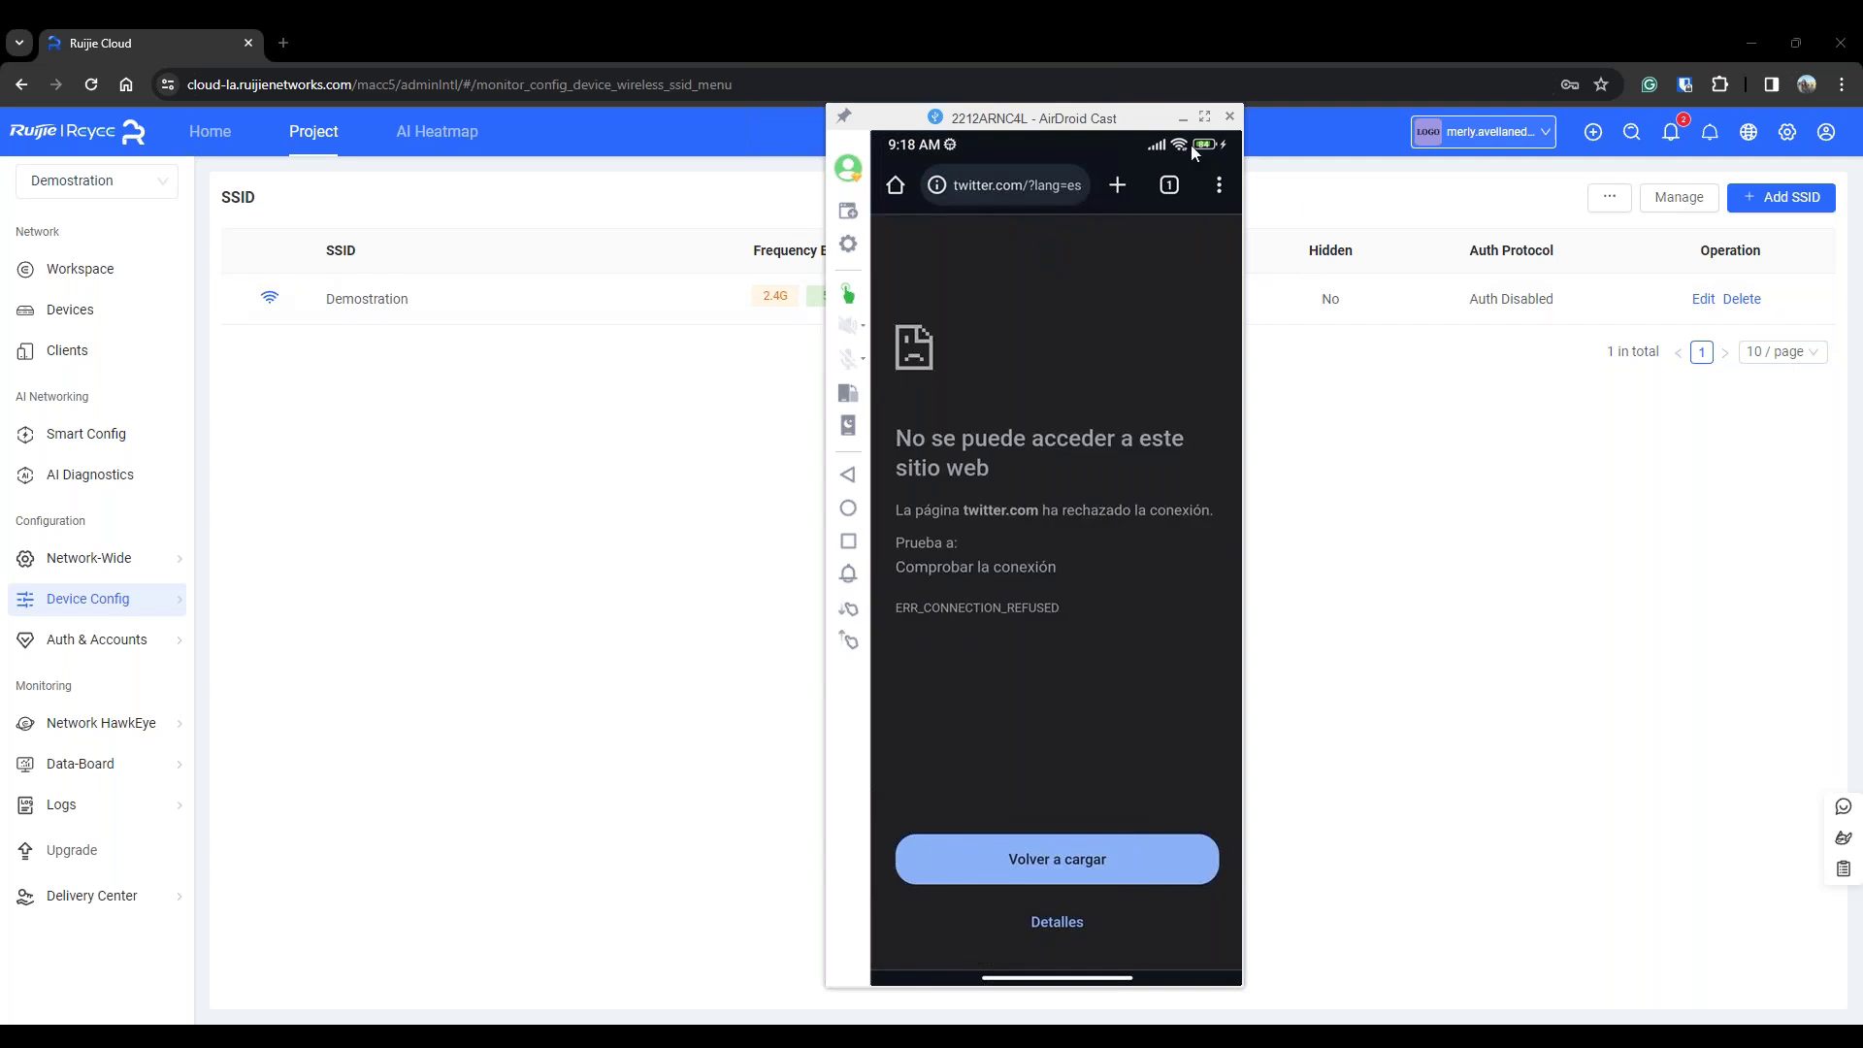
# Hide the phone mirror and delete the Demostration SSID
pyautogui.click(1183, 116)
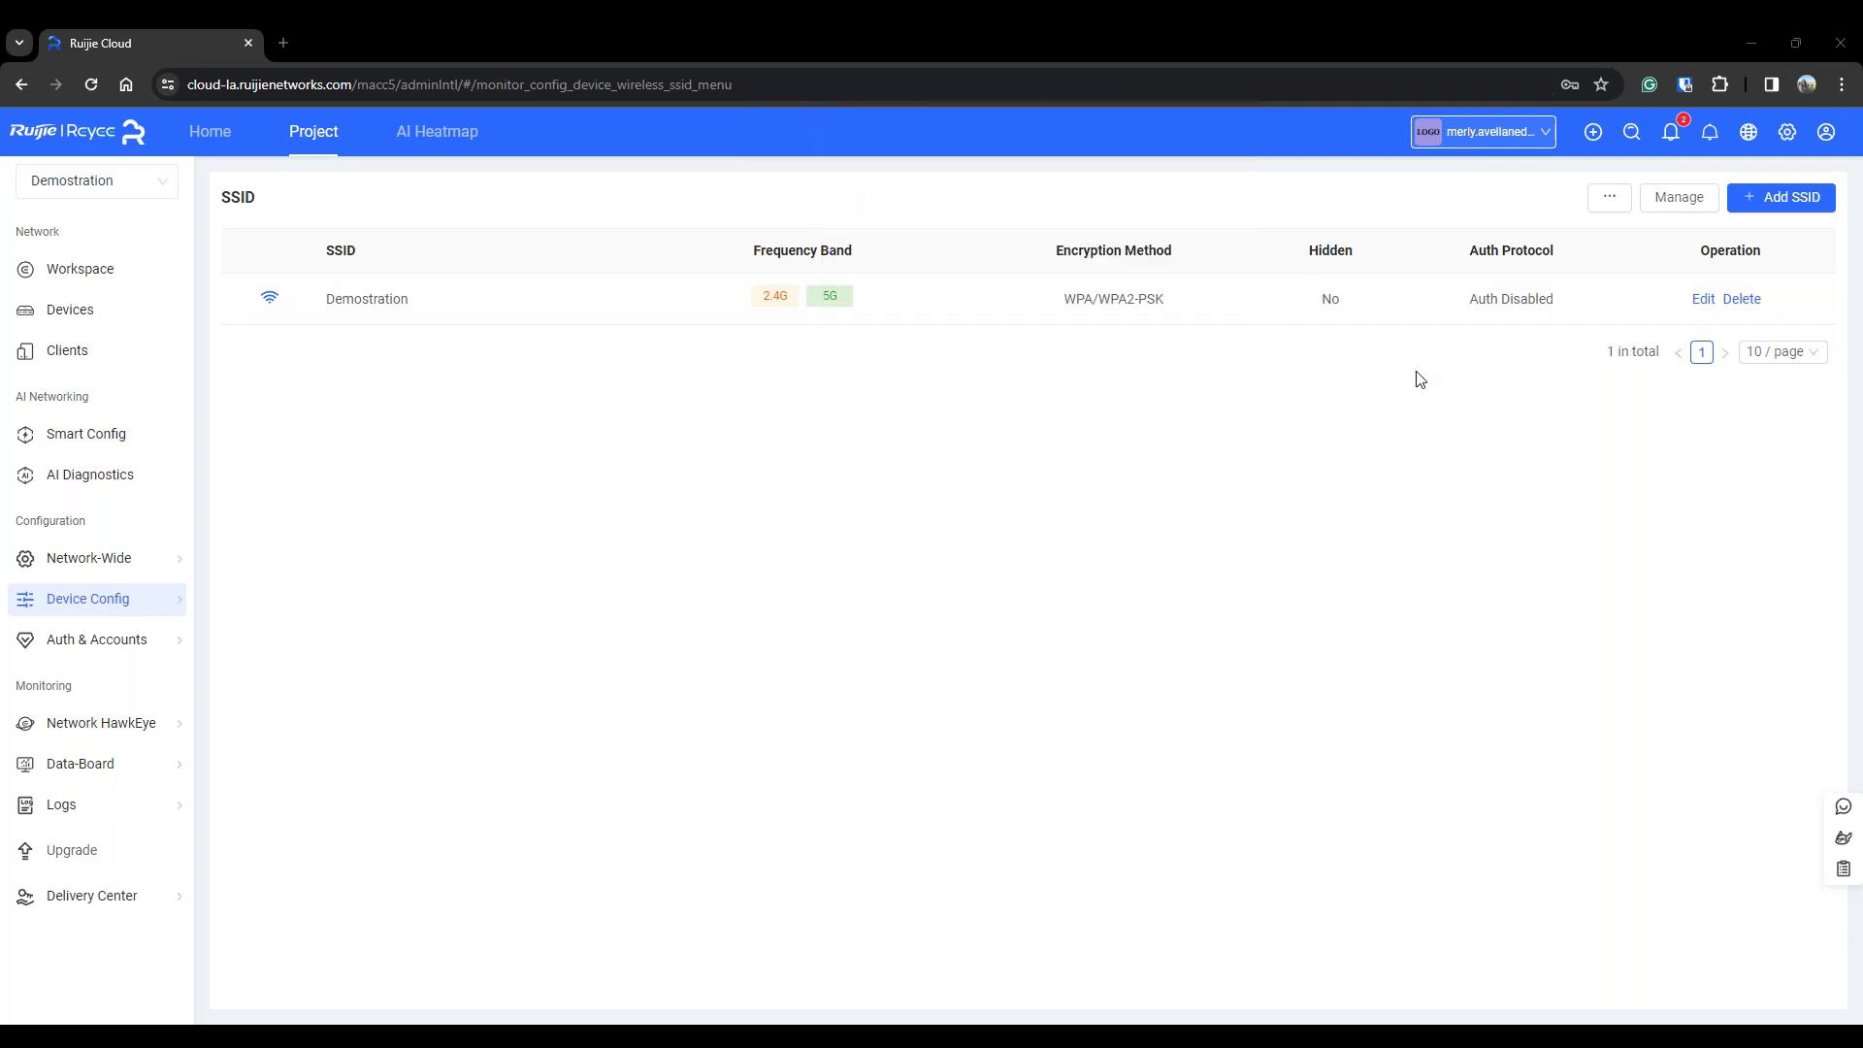
pyautogui.click(1741, 302)
pyautogui.click(1828, 249)
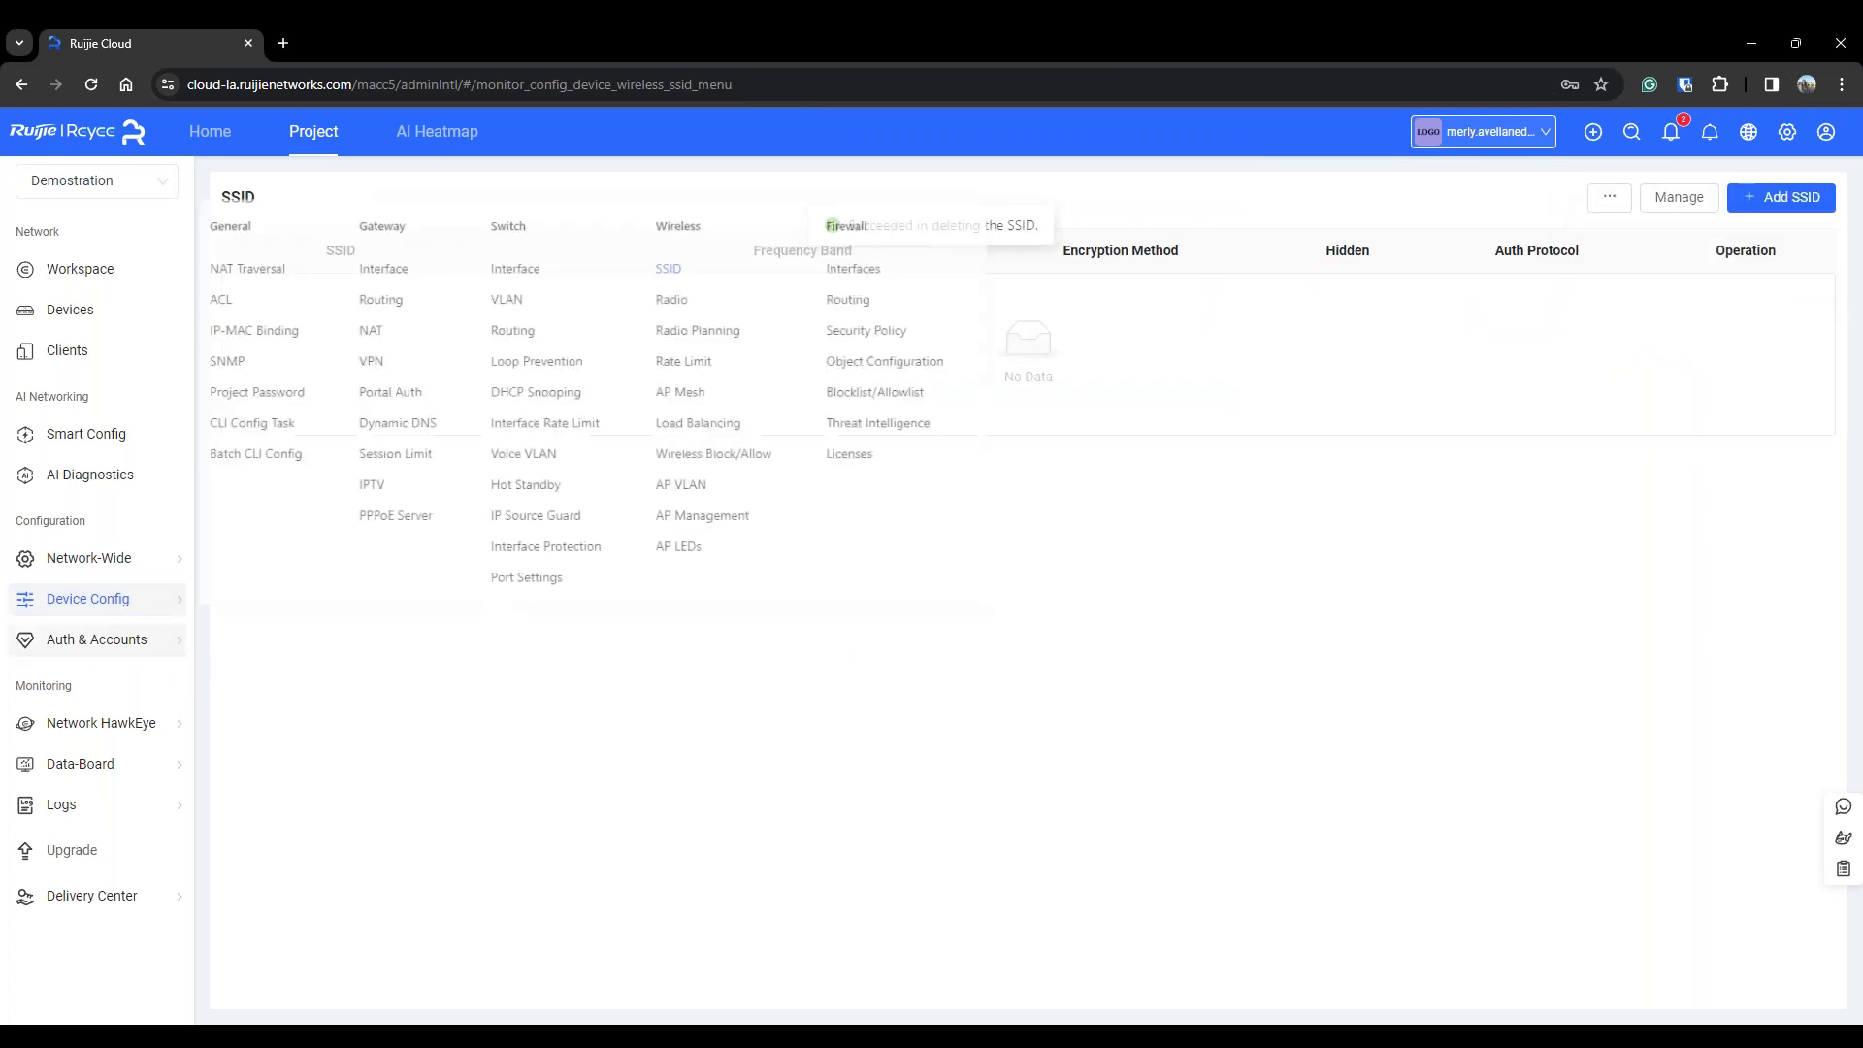
# Go to Flow & App Control's App/Website Control policy list
pyautogui.moveTo(133, 641)
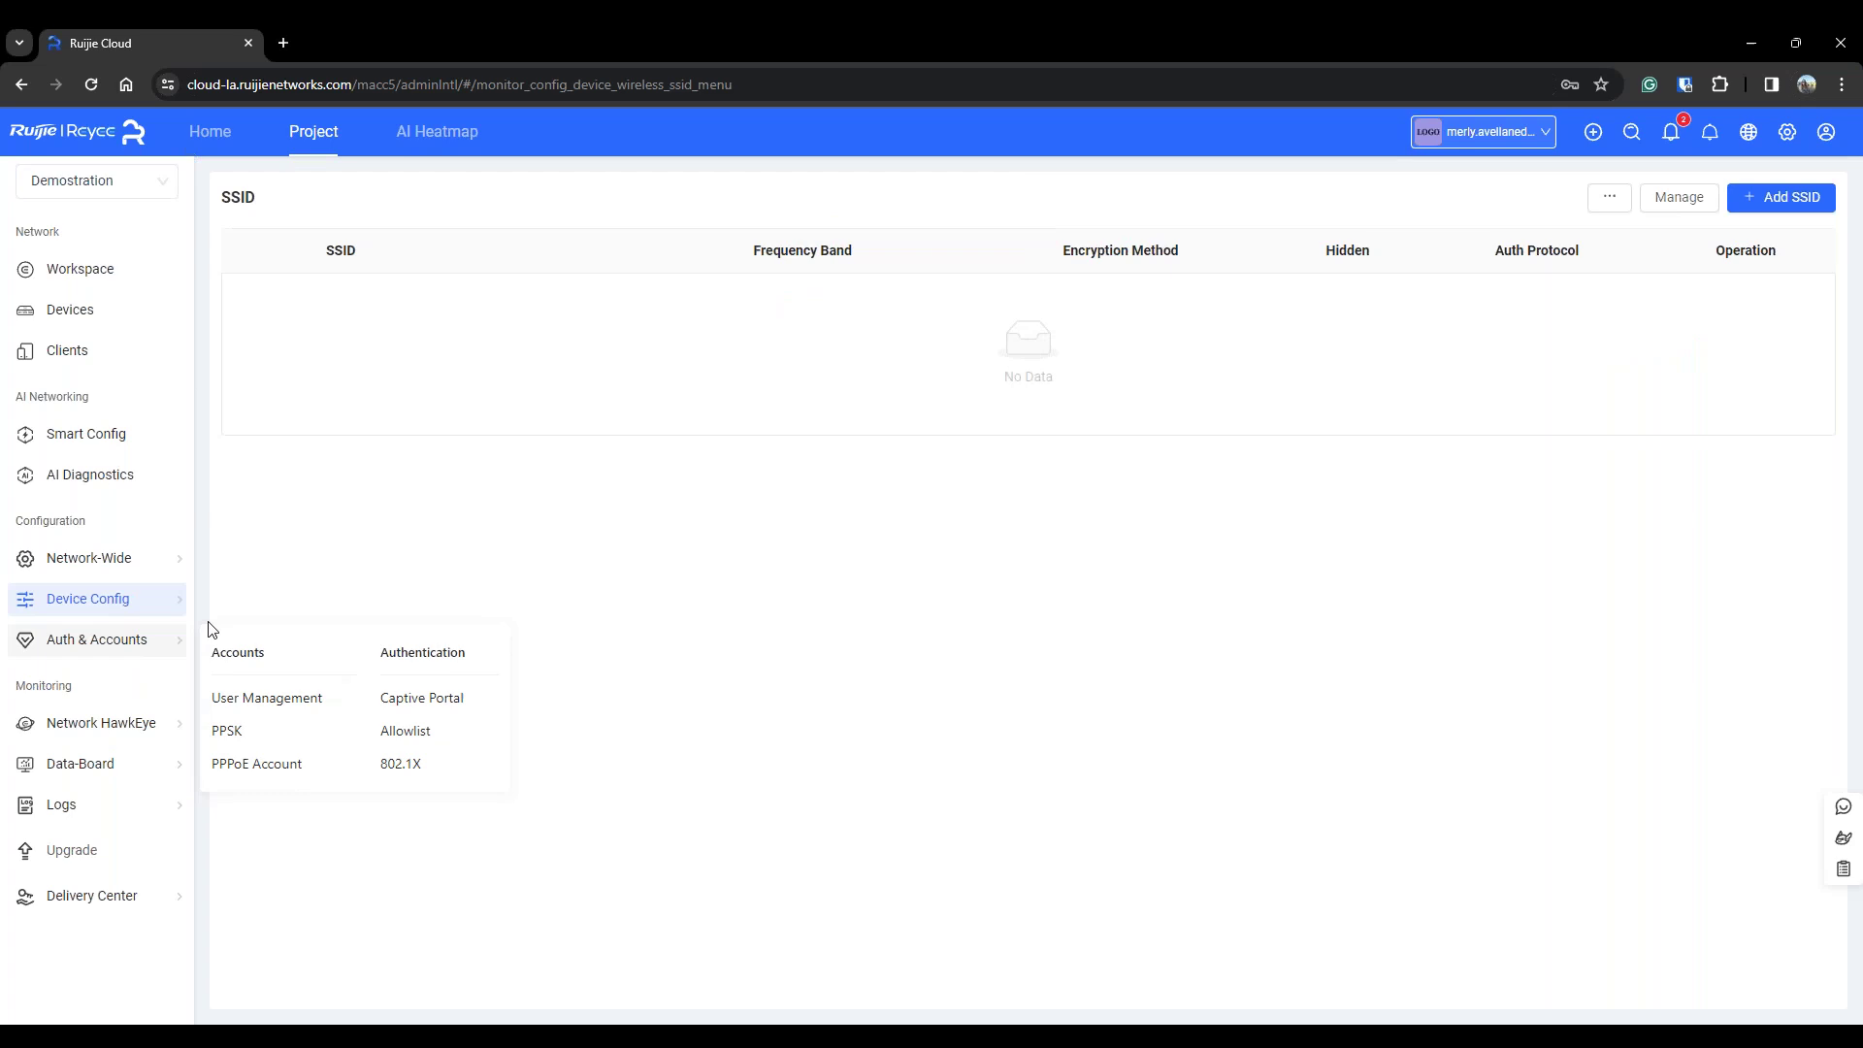
pyautogui.moveTo(102, 568)
pyautogui.click(393, 748)
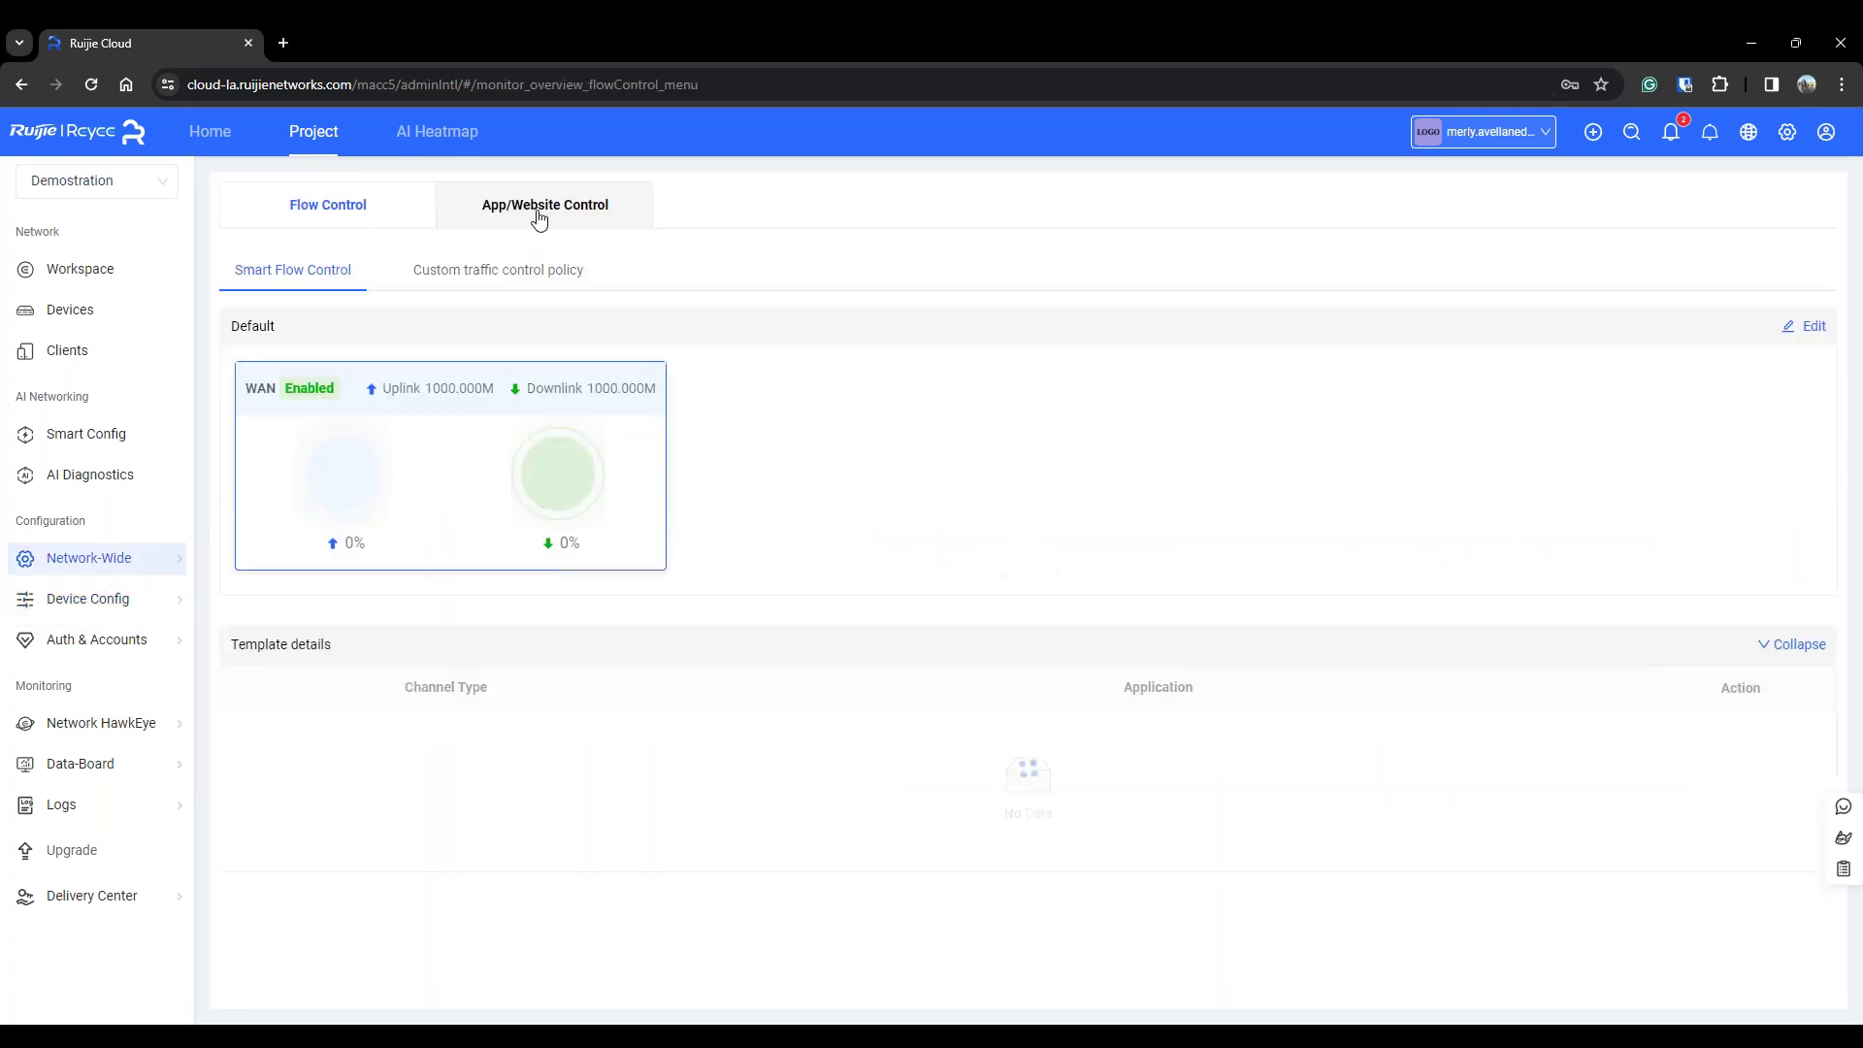
pyautogui.click(542, 206)
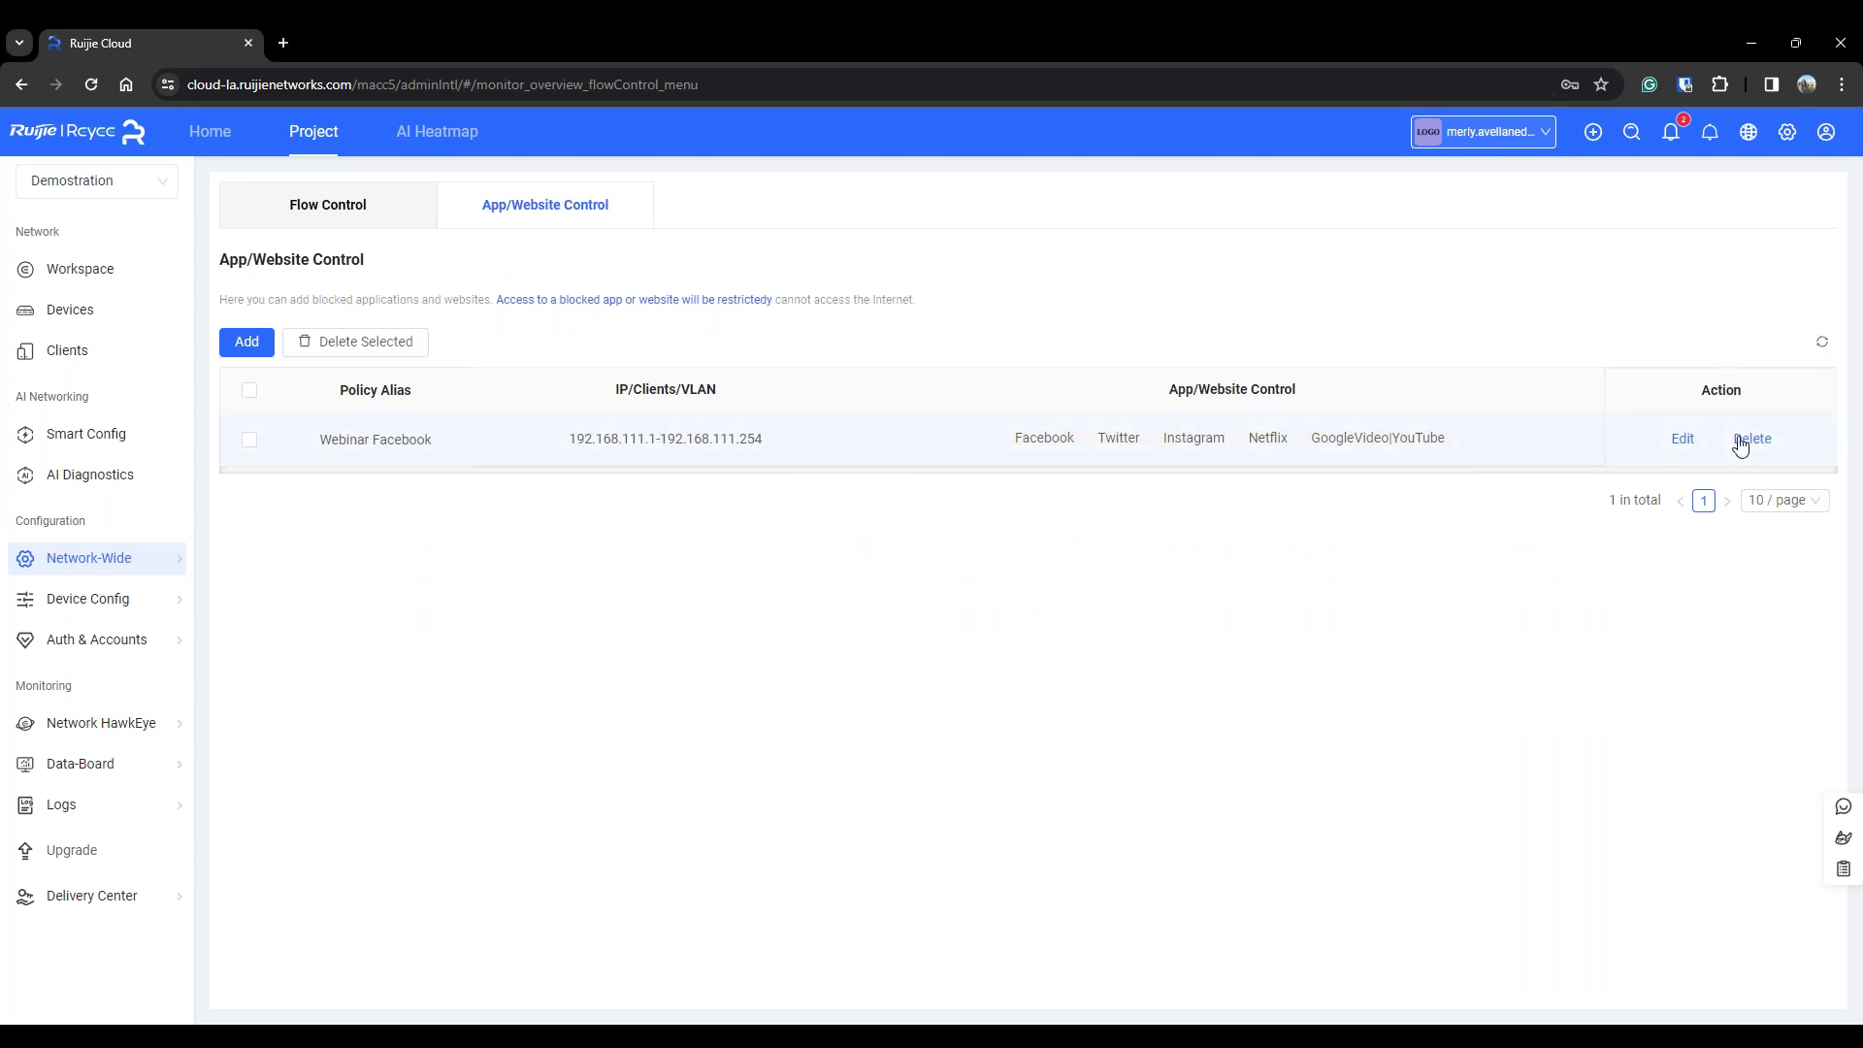
# Delete the Webinar Facebook policy from the App/Website Control list and confirm the removal
pyautogui.click(1751, 439)
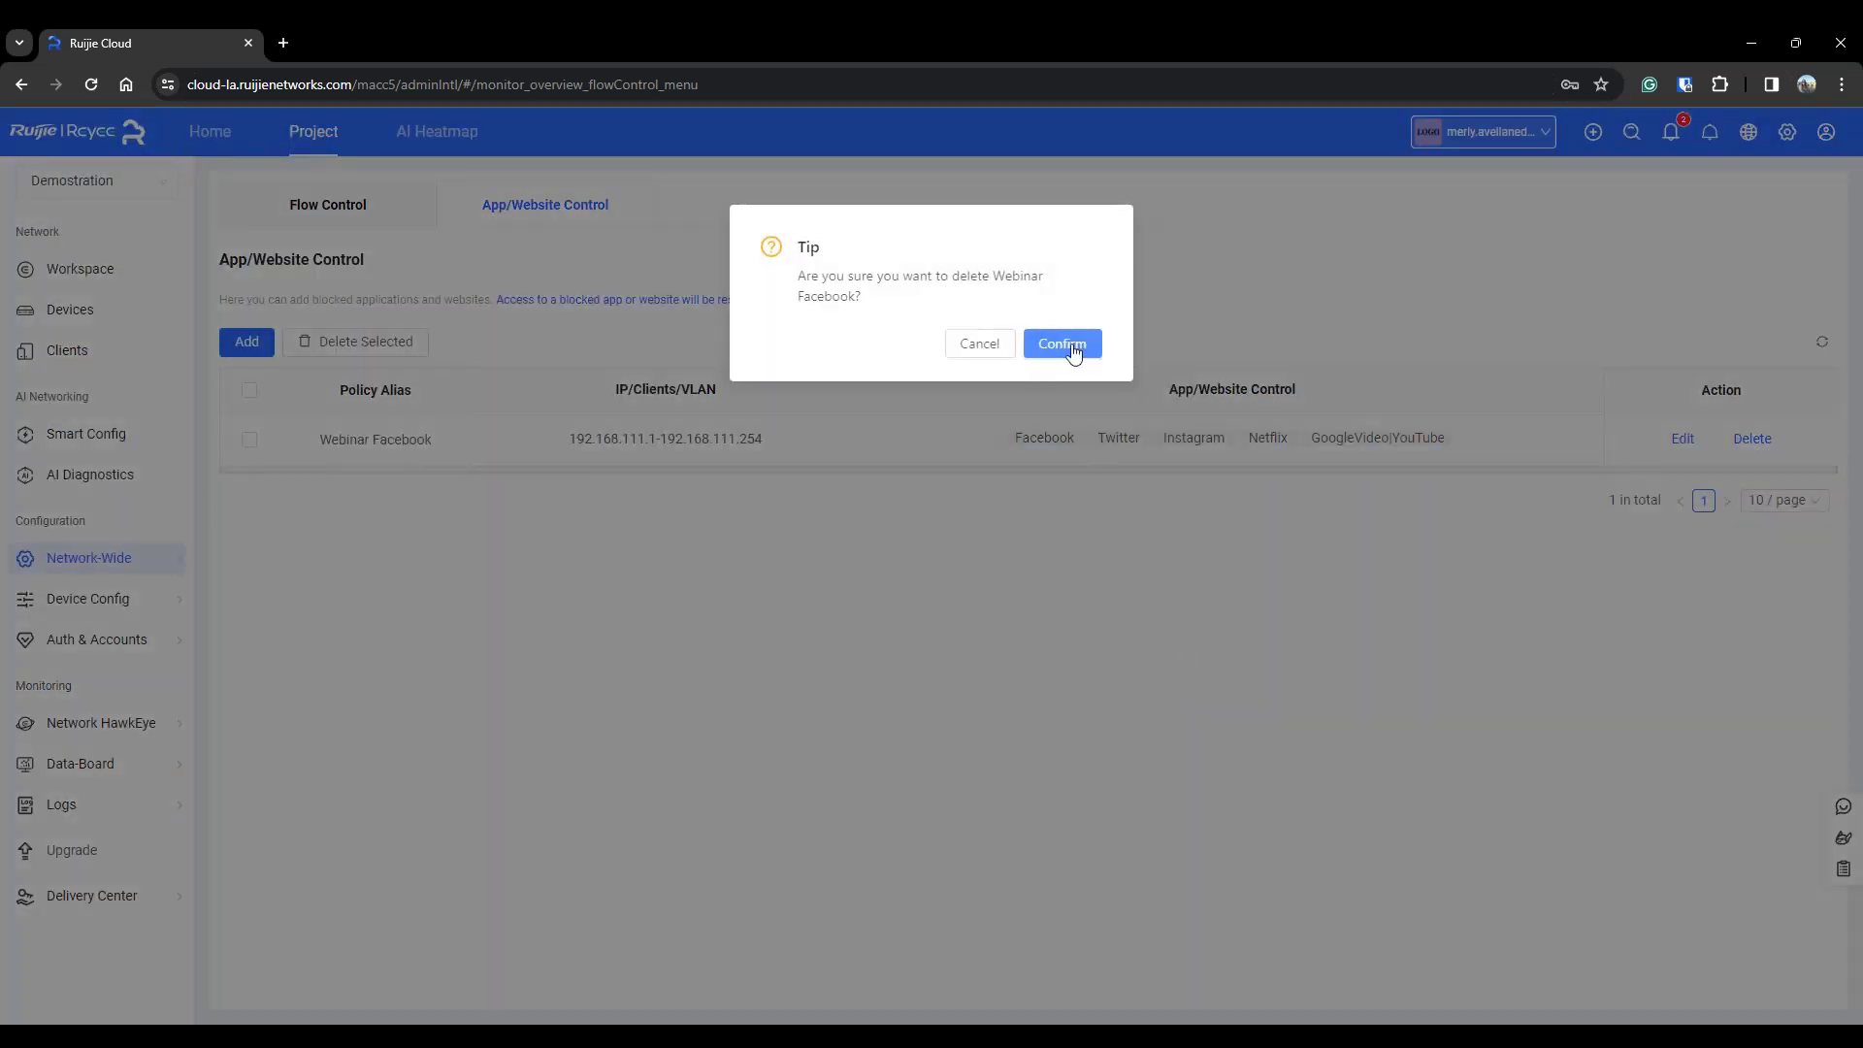
pyautogui.click(1053, 347)
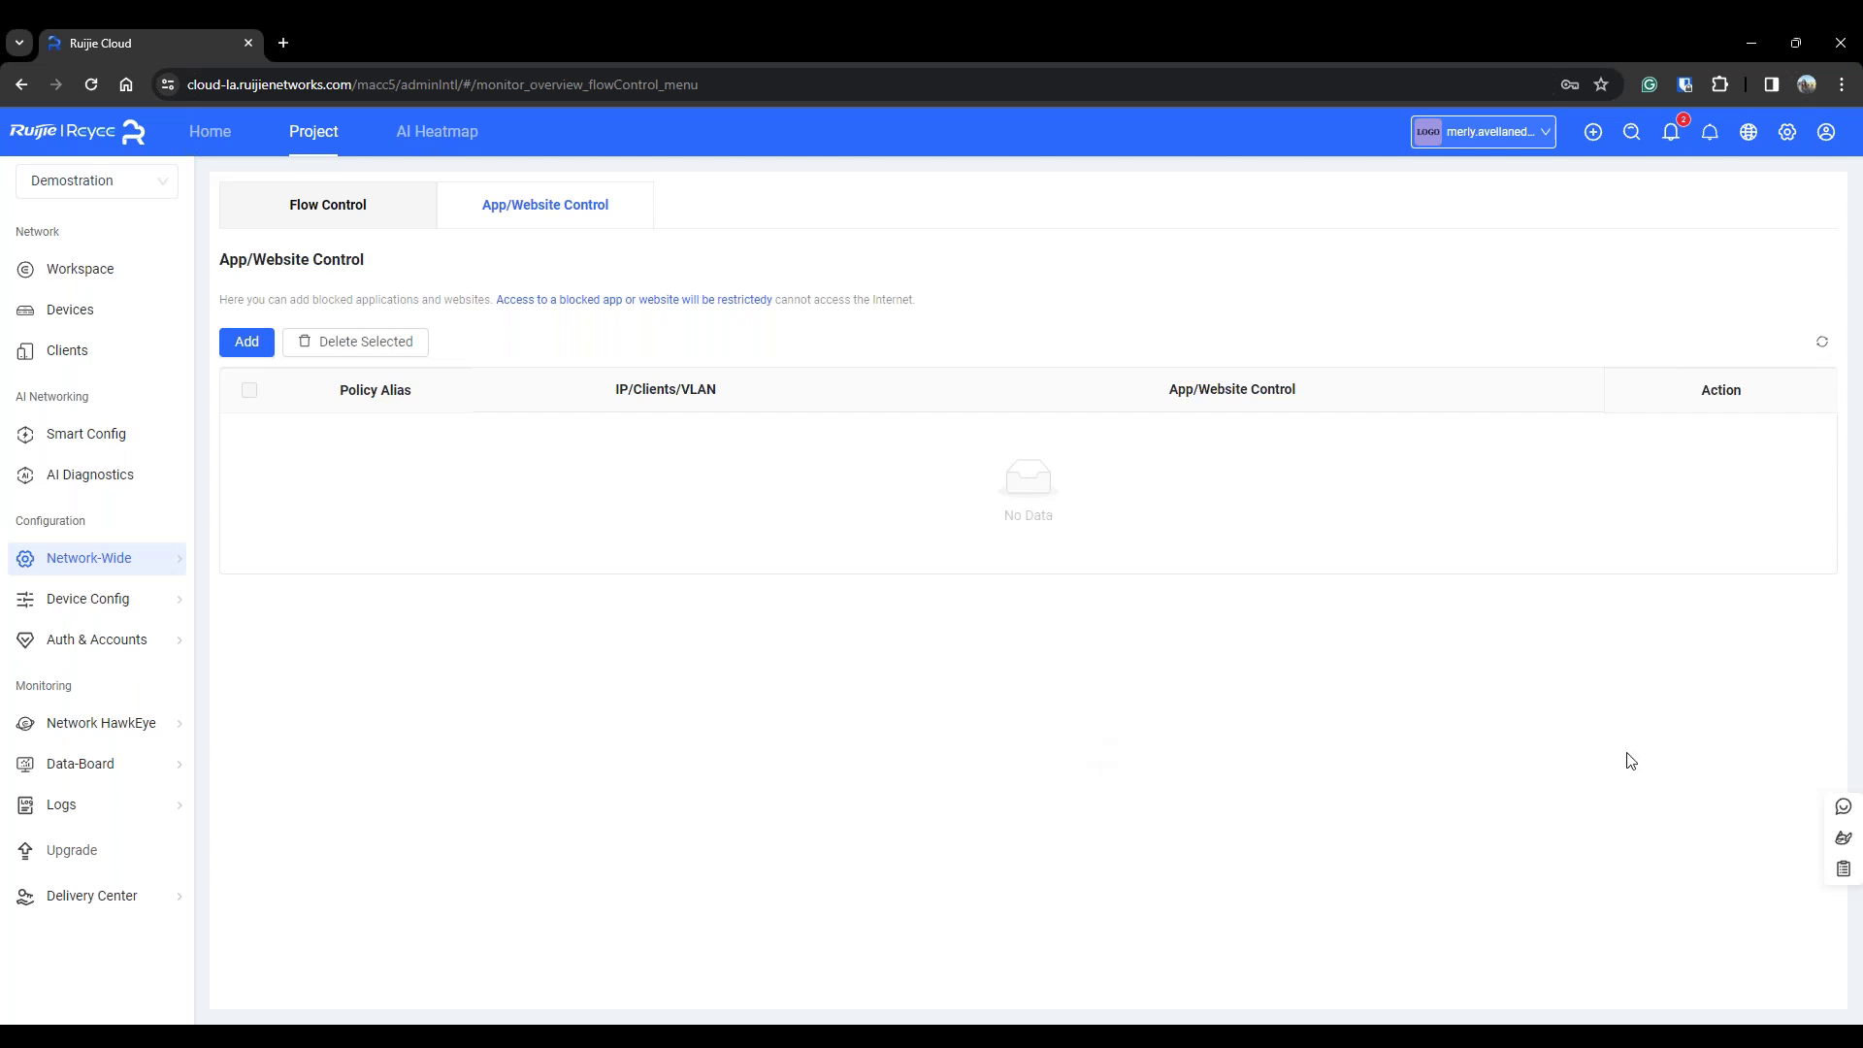
pyautogui.hotkey('alt', 'Tab')
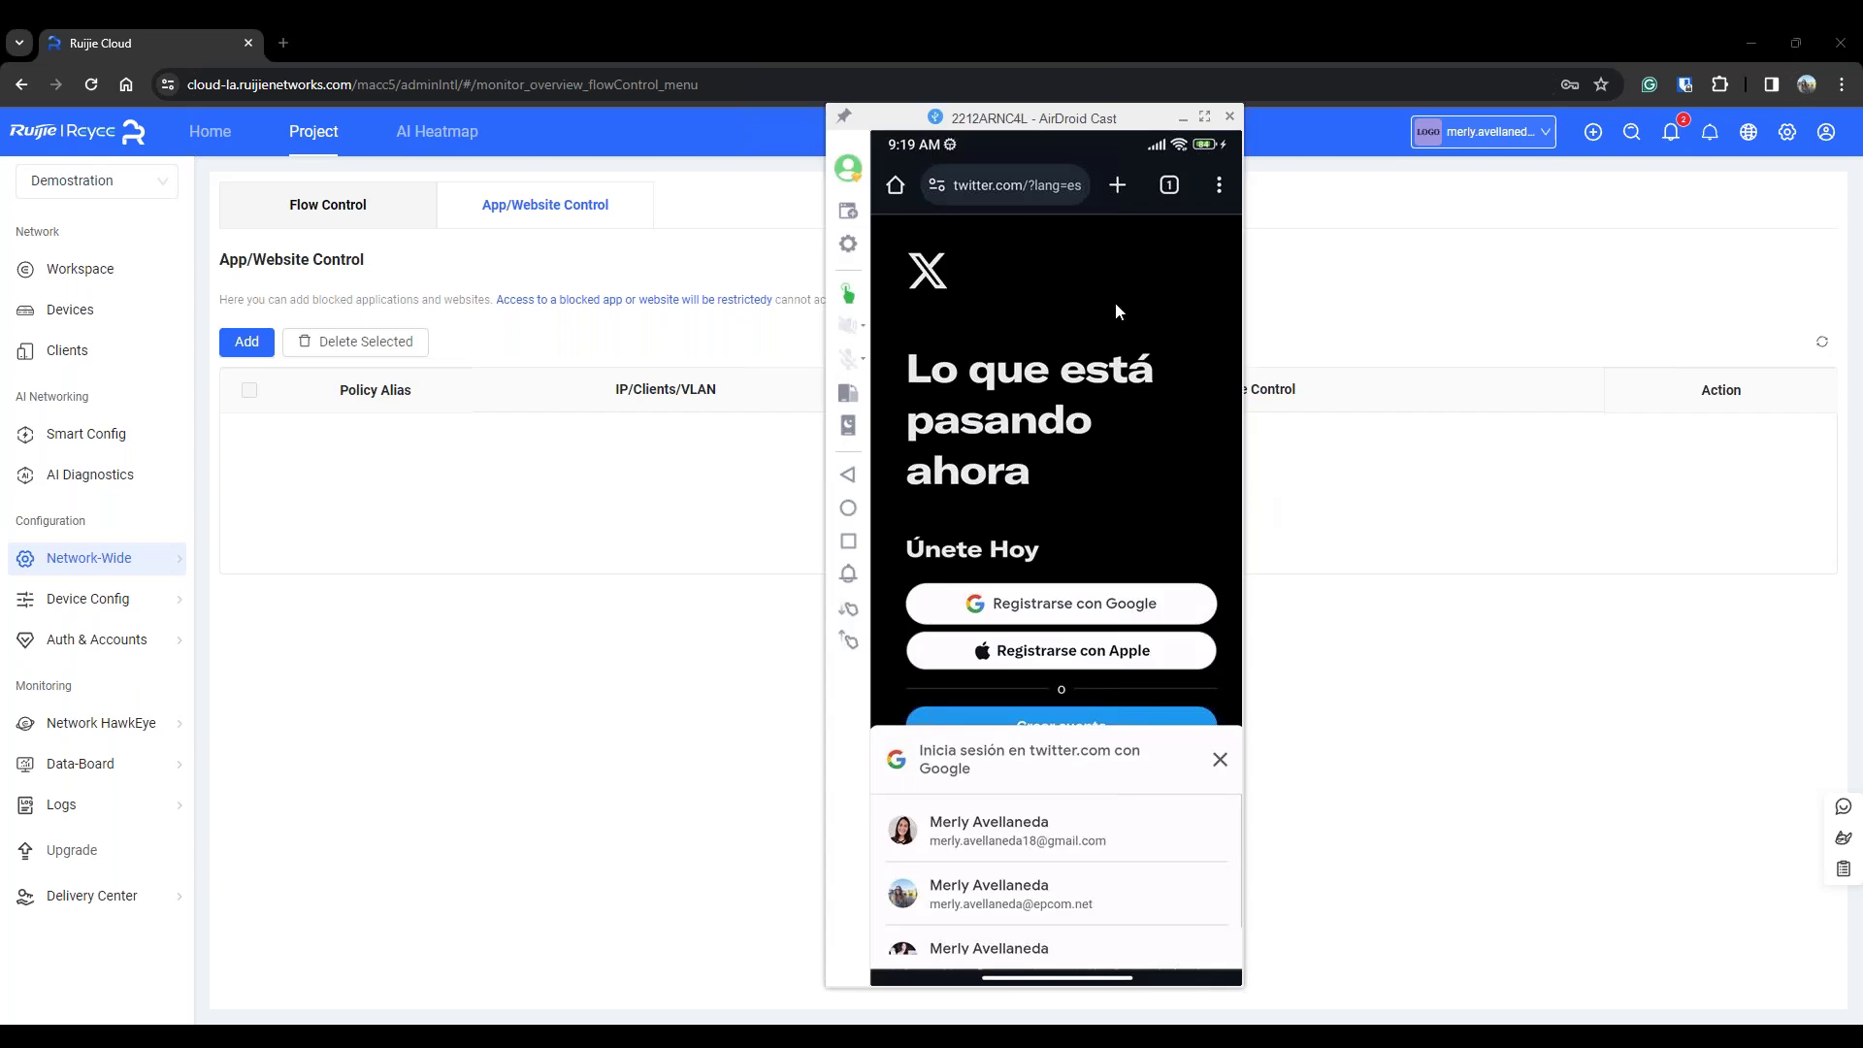
pyautogui.moveTo(1044, 117); pyautogui.dragTo(1110, 123)
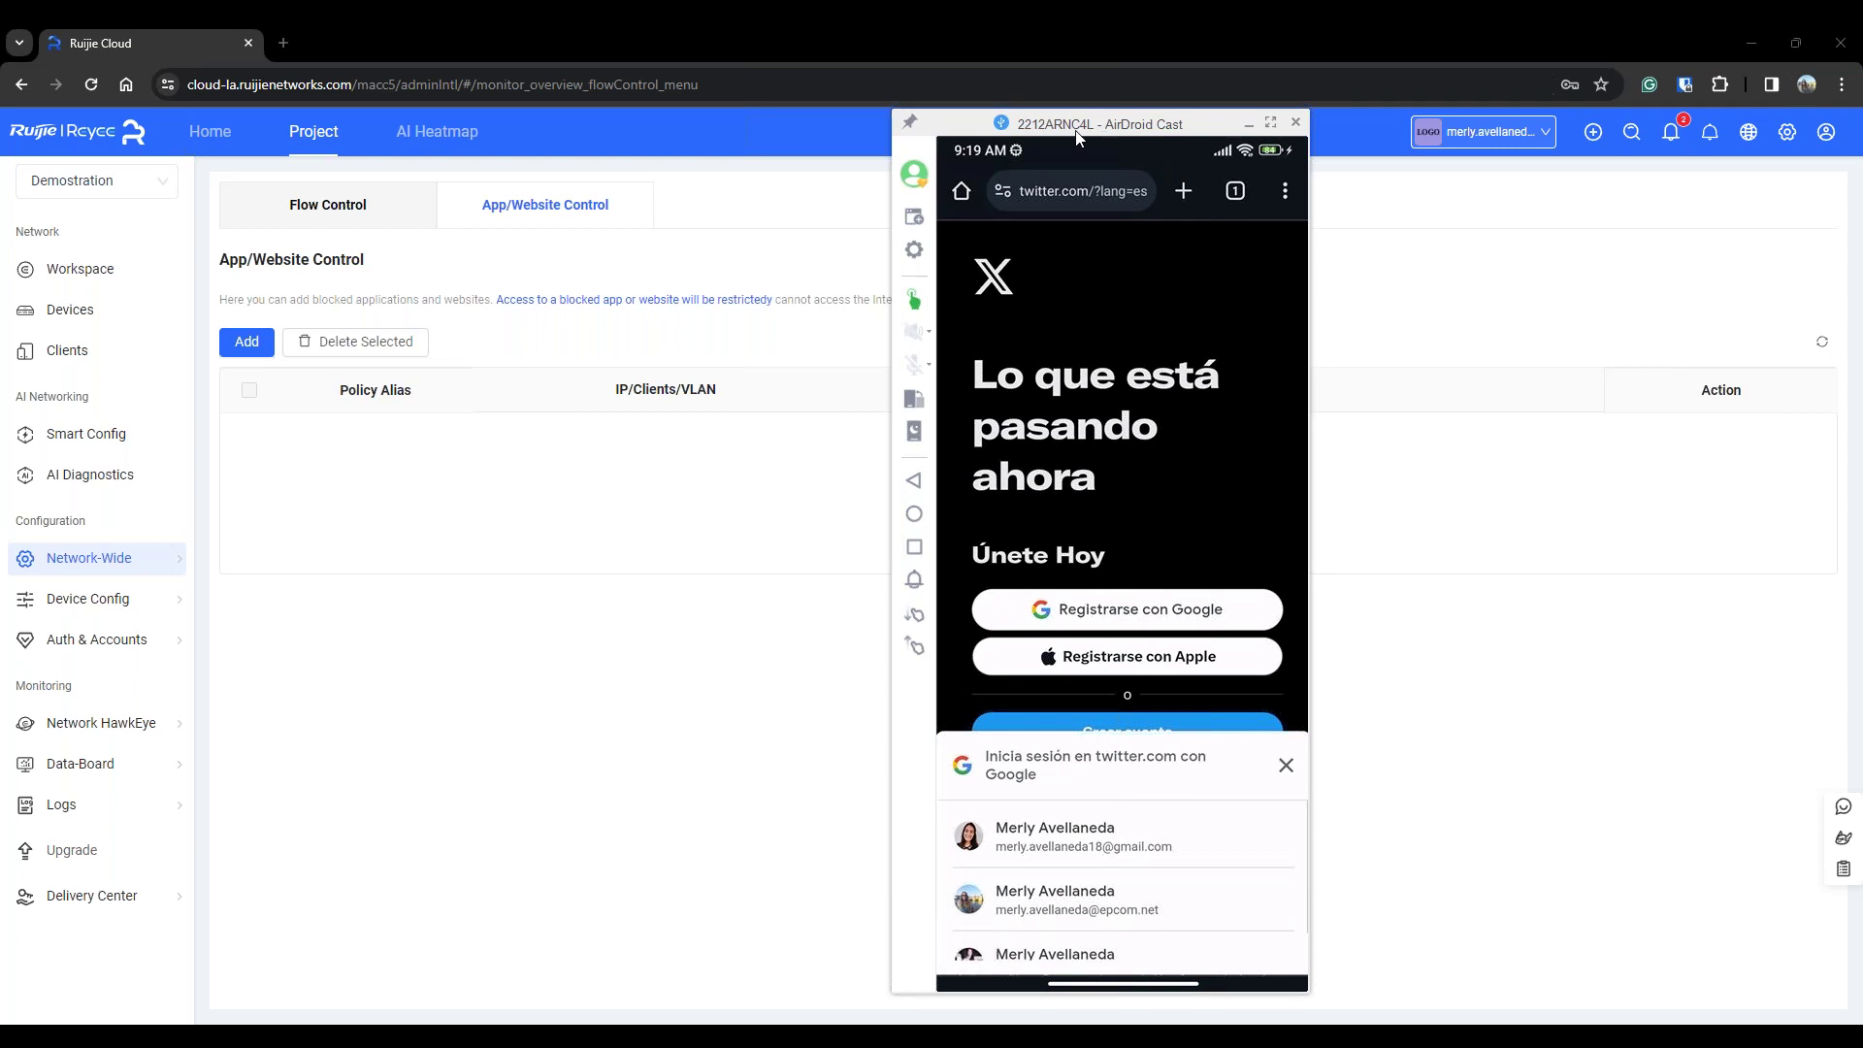
pyautogui.click(1248, 121)
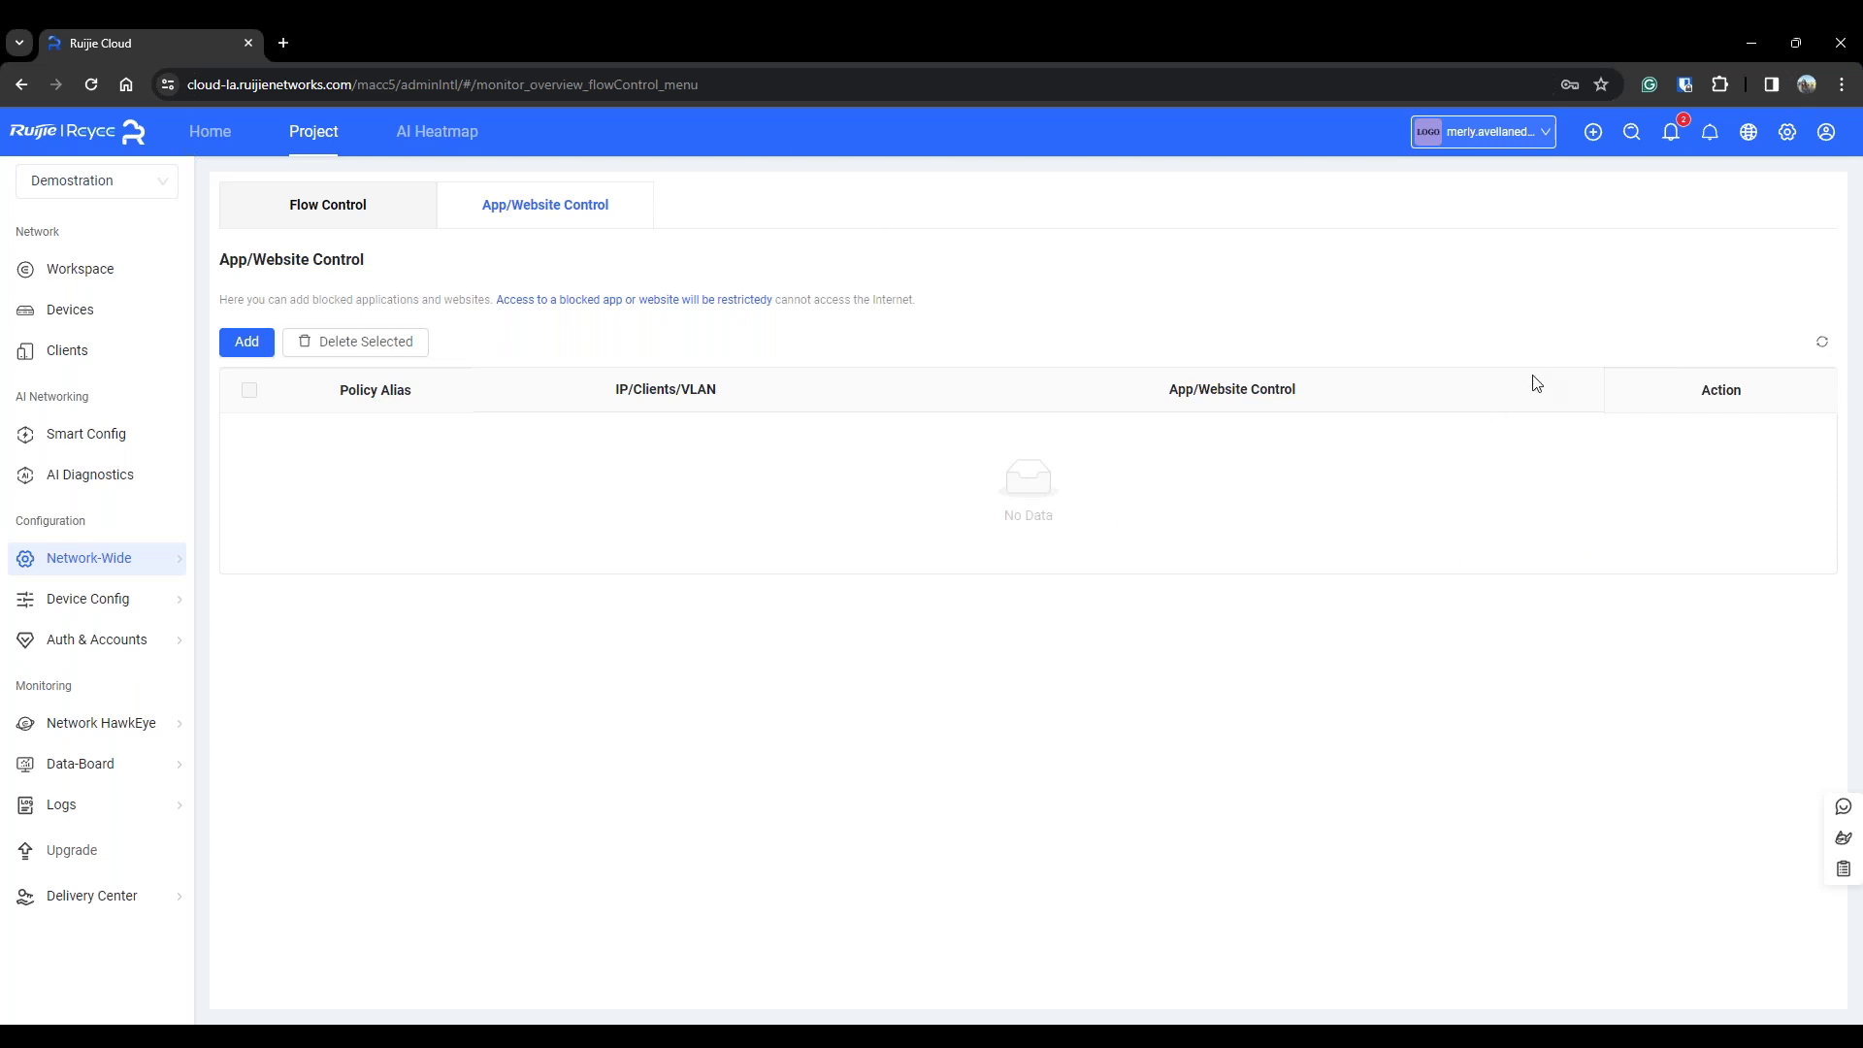
# Run the Bloquear Apps deck as a slideshow from slide 4, the Ruijie Reyee QR code slide
pyautogui.click(1075, 1019)
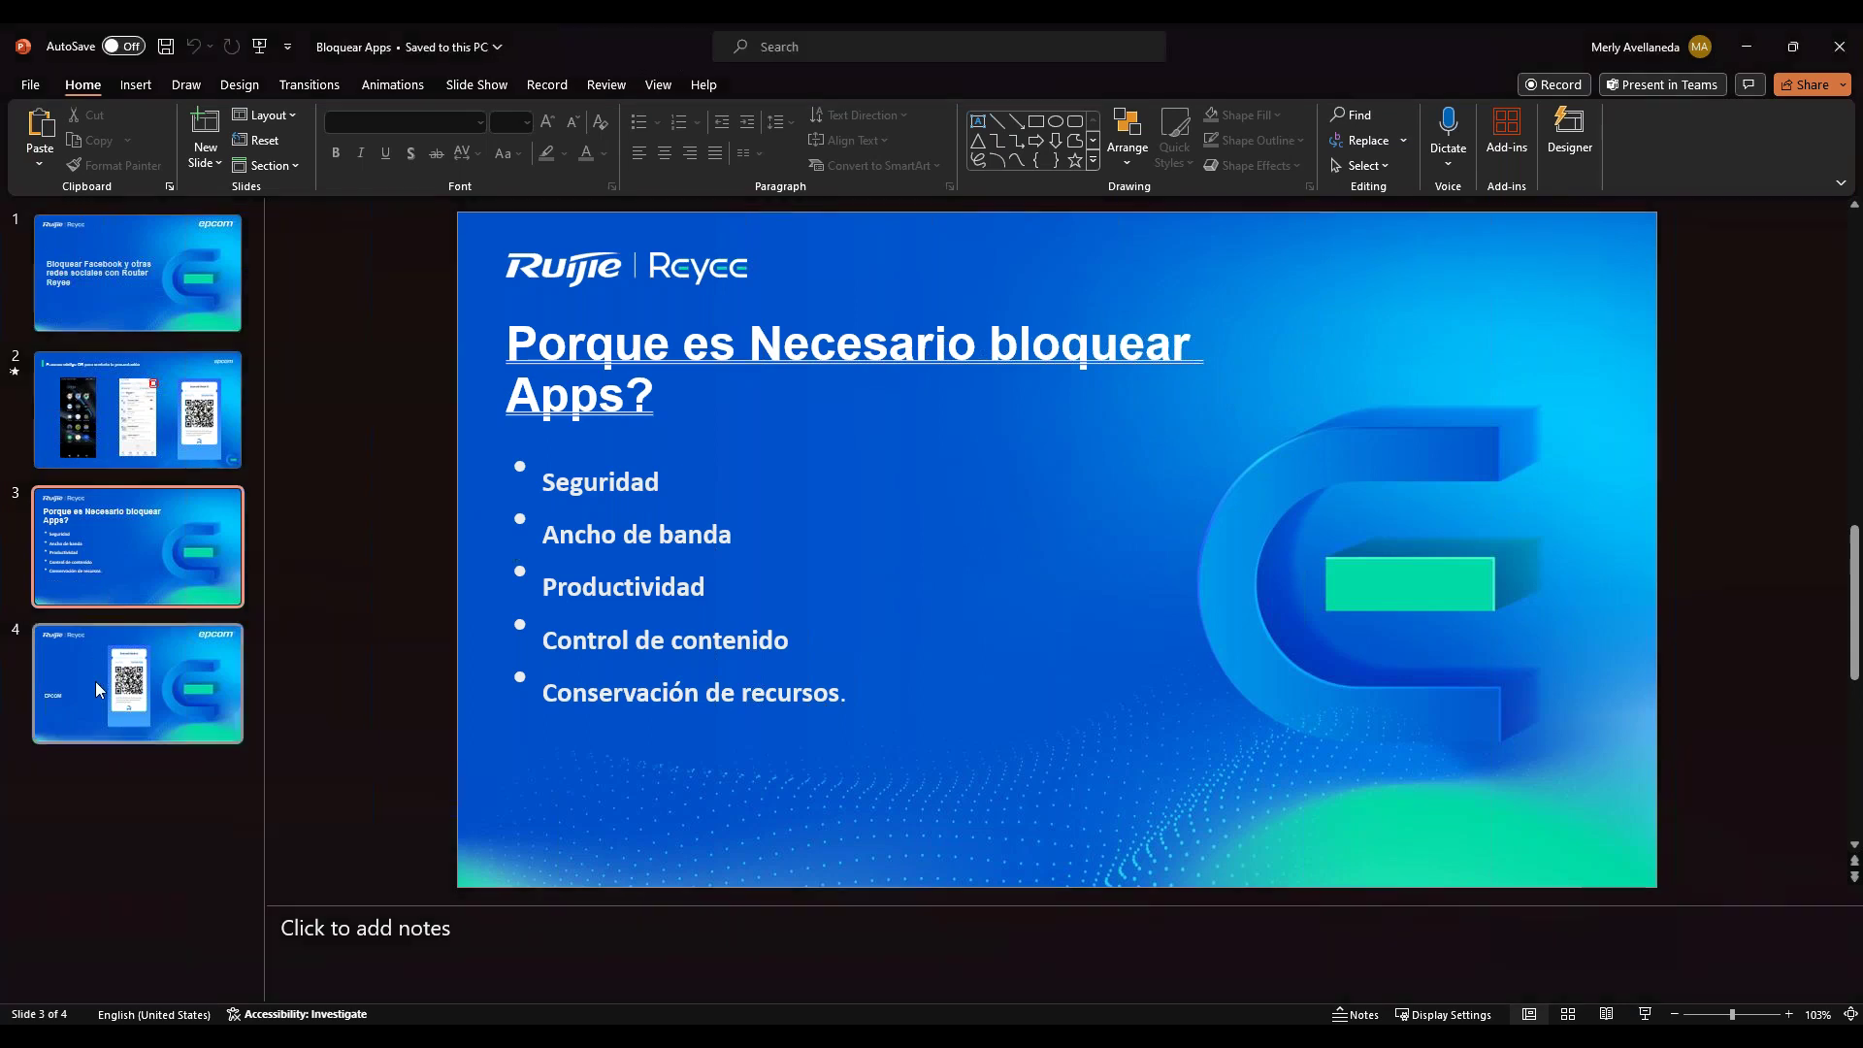
pyautogui.click(198, 680)
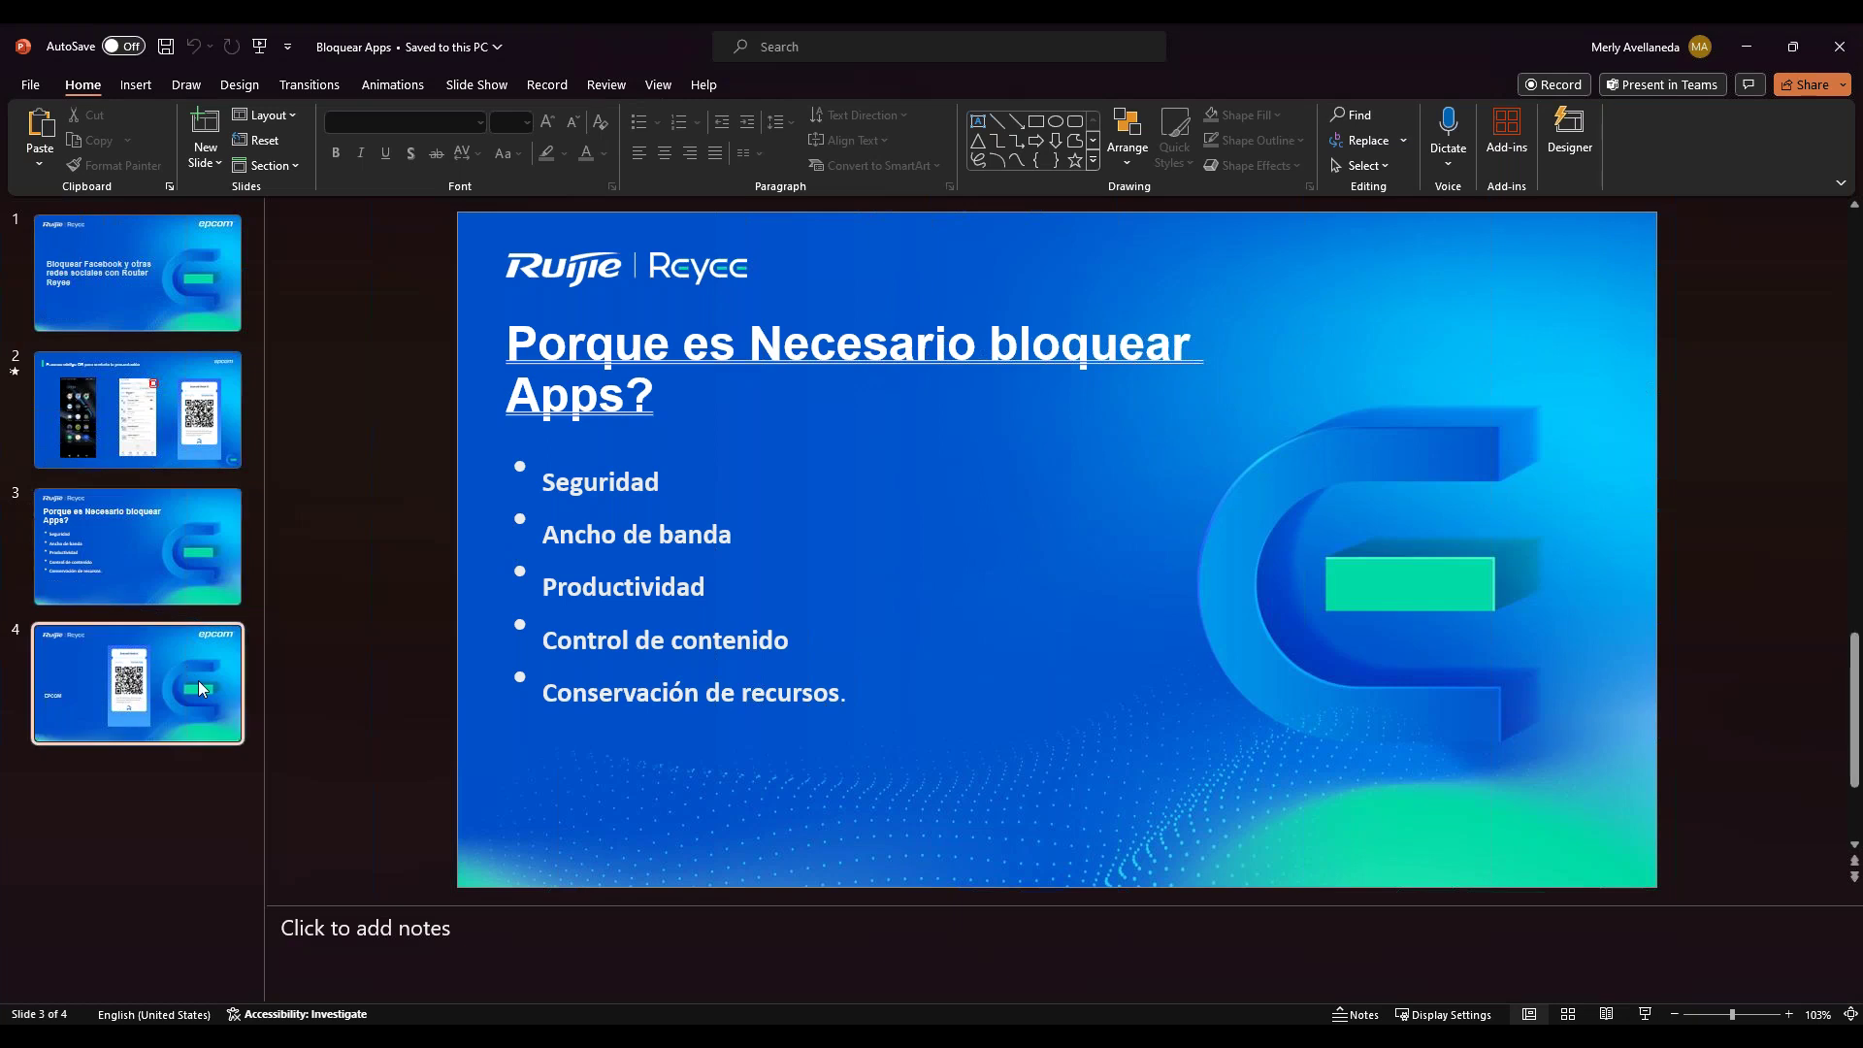
pyautogui.click(1647, 1014)
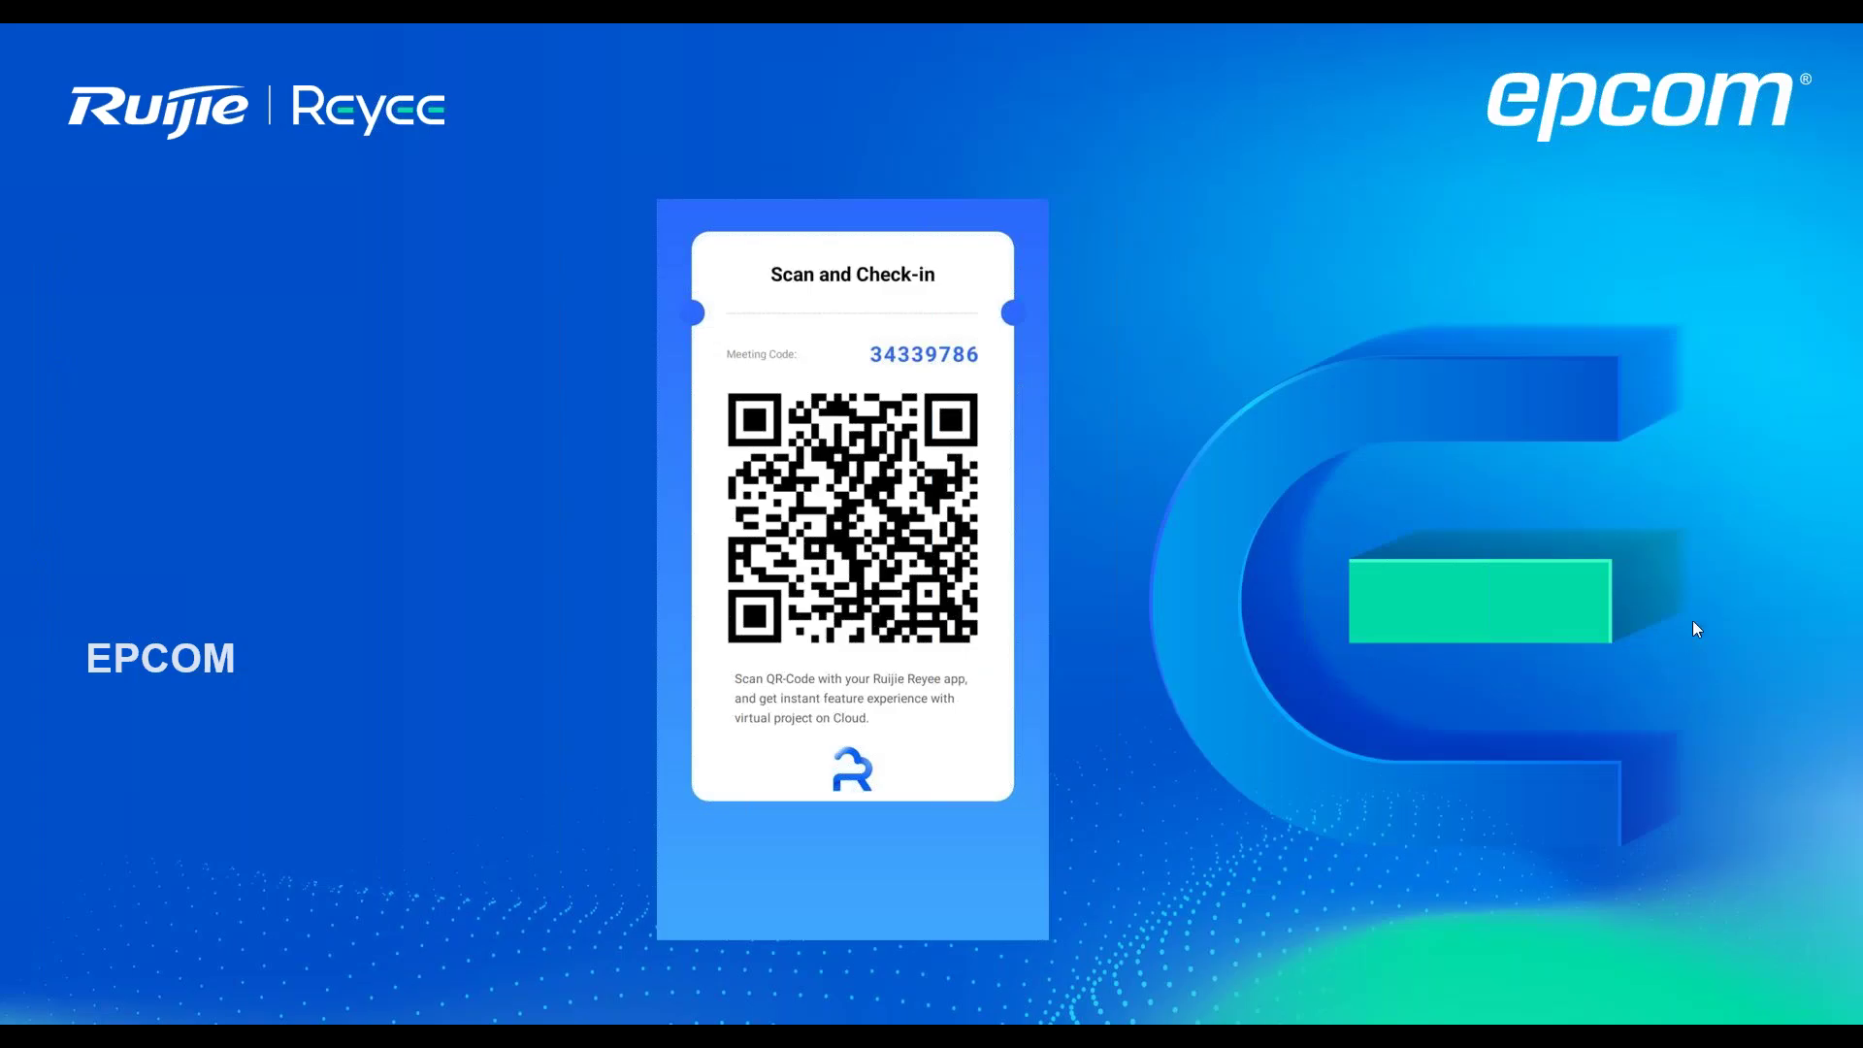